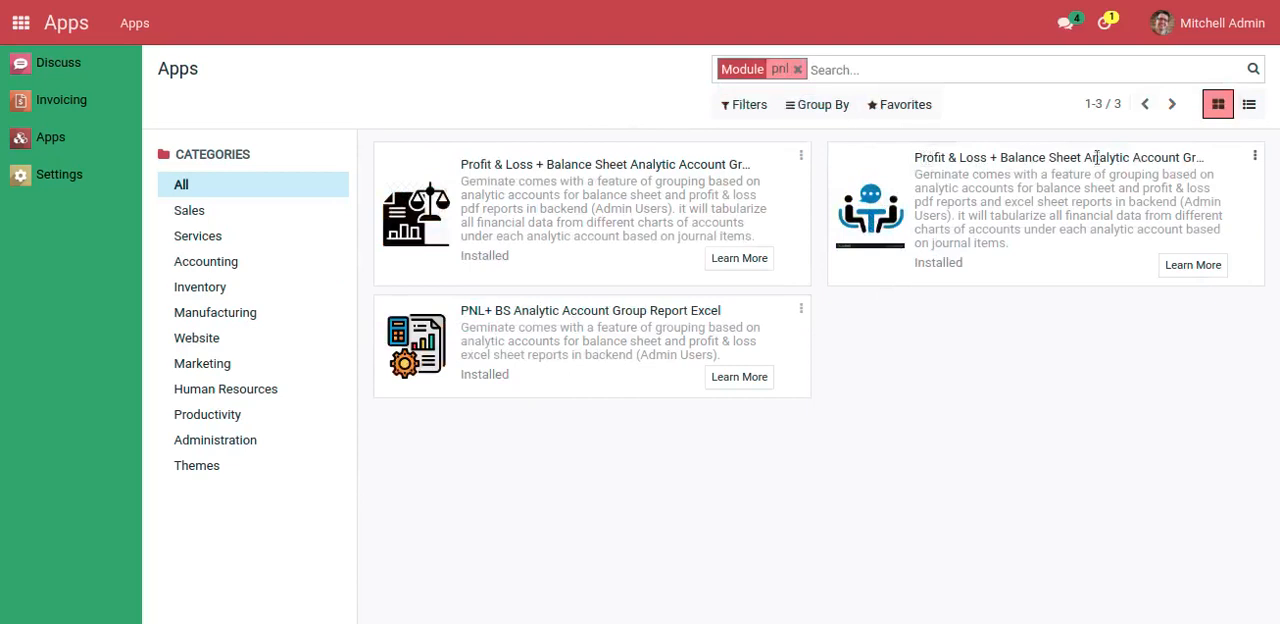
Open the module information of the Profit & Loss + Balance Sheet Analytic Account Group connector and review its description, features and note
click(1254, 158)
click(1182, 212)
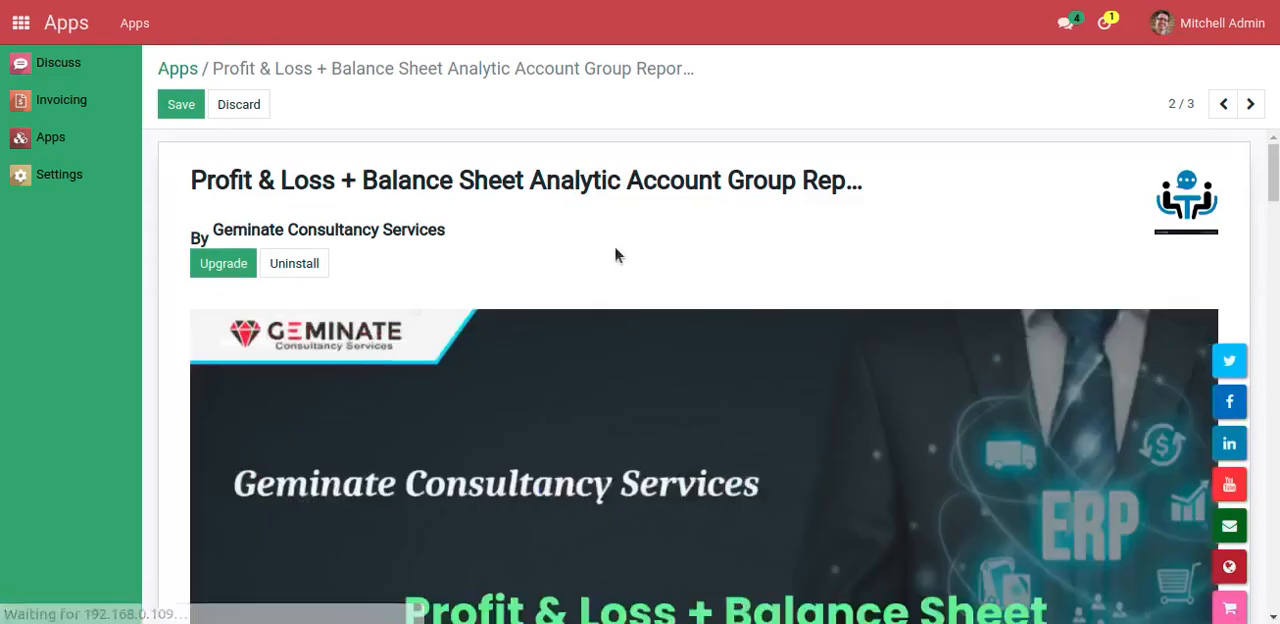
scroll(500, 300, down, 6)
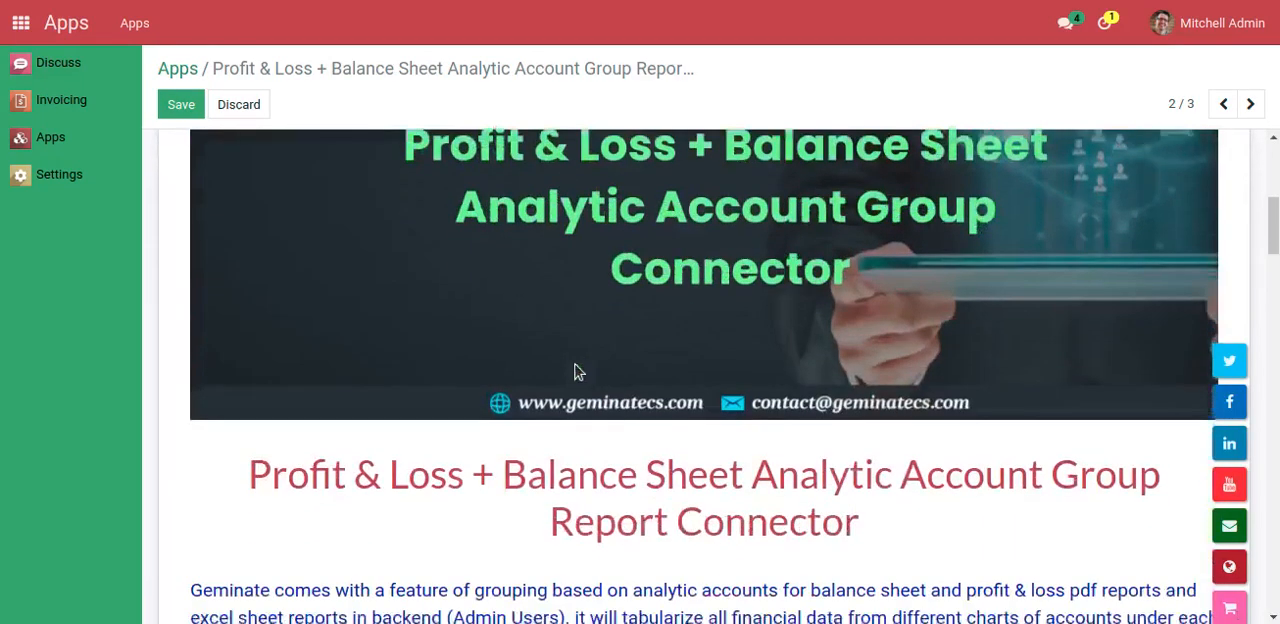
scroll(575, 366, down, 6)
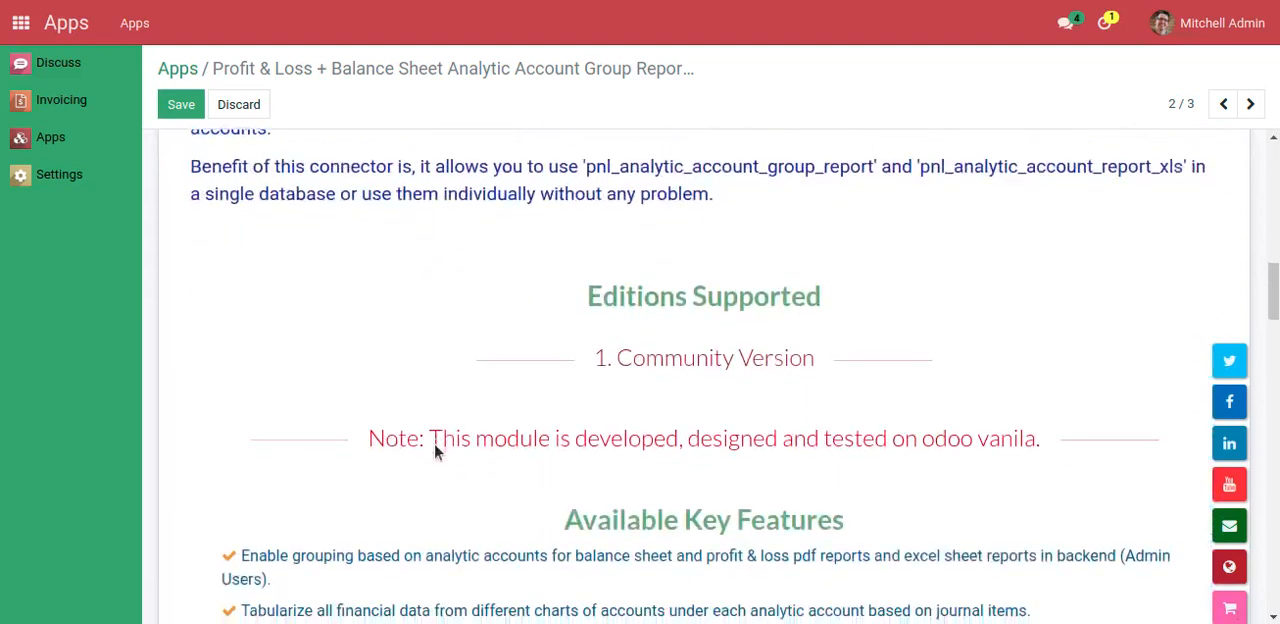
scroll(421, 445, down, 7)
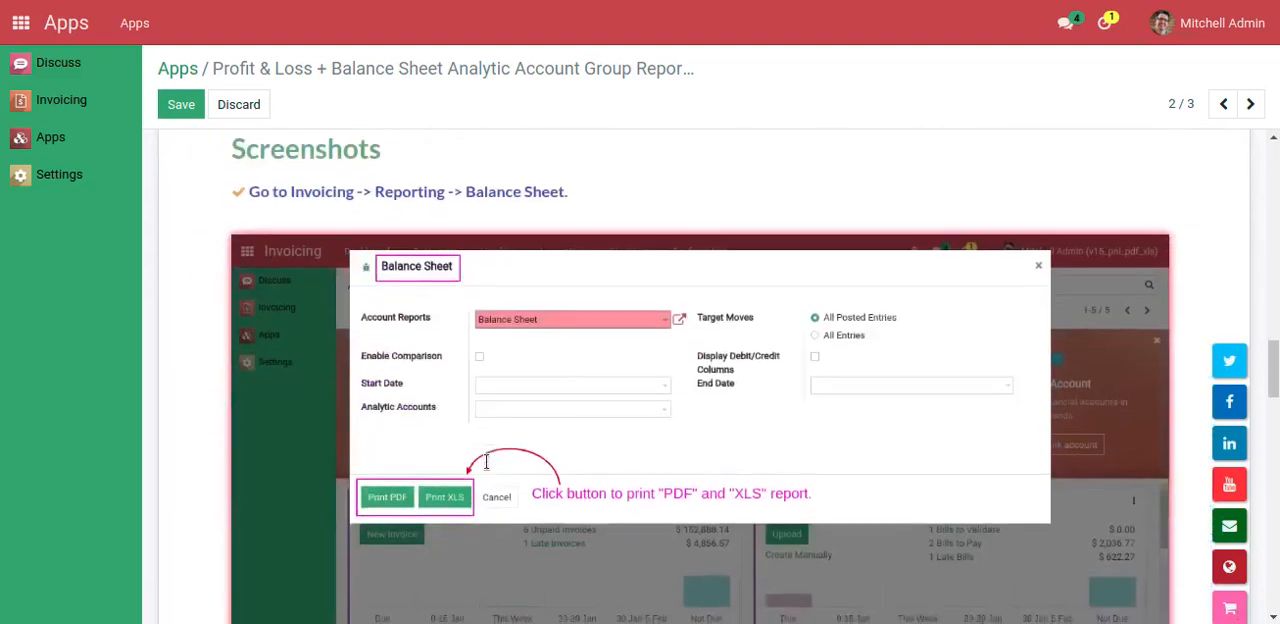
scroll(487, 469, down, 10)
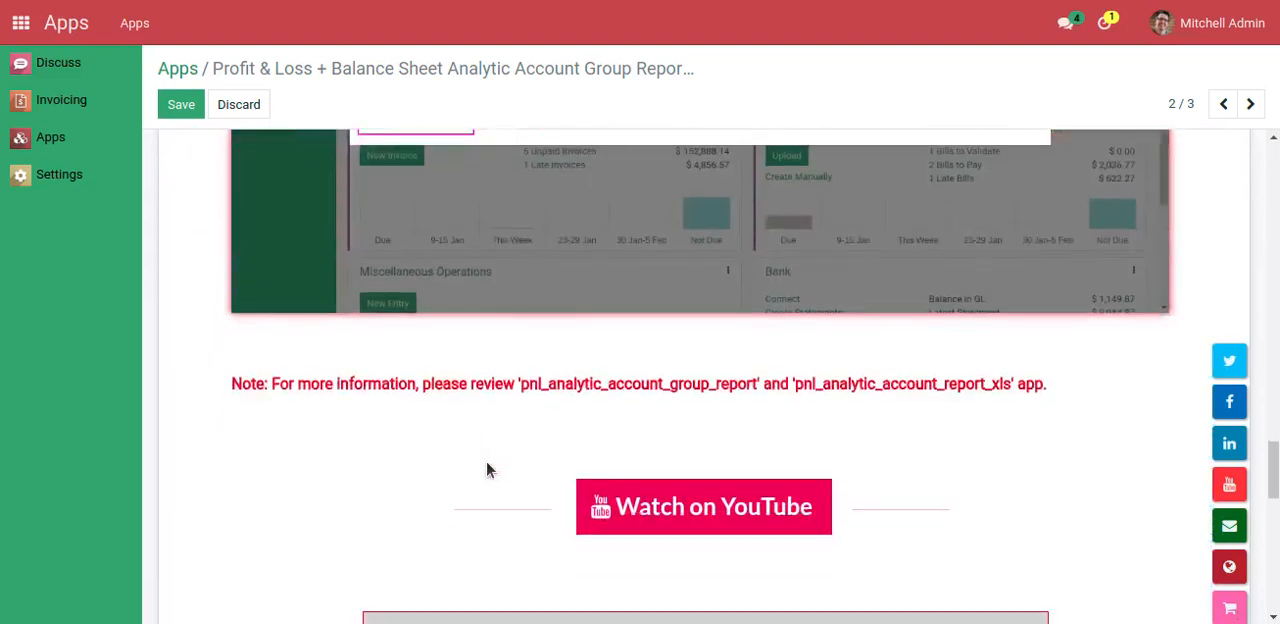
scroll(487, 469, down, 10)
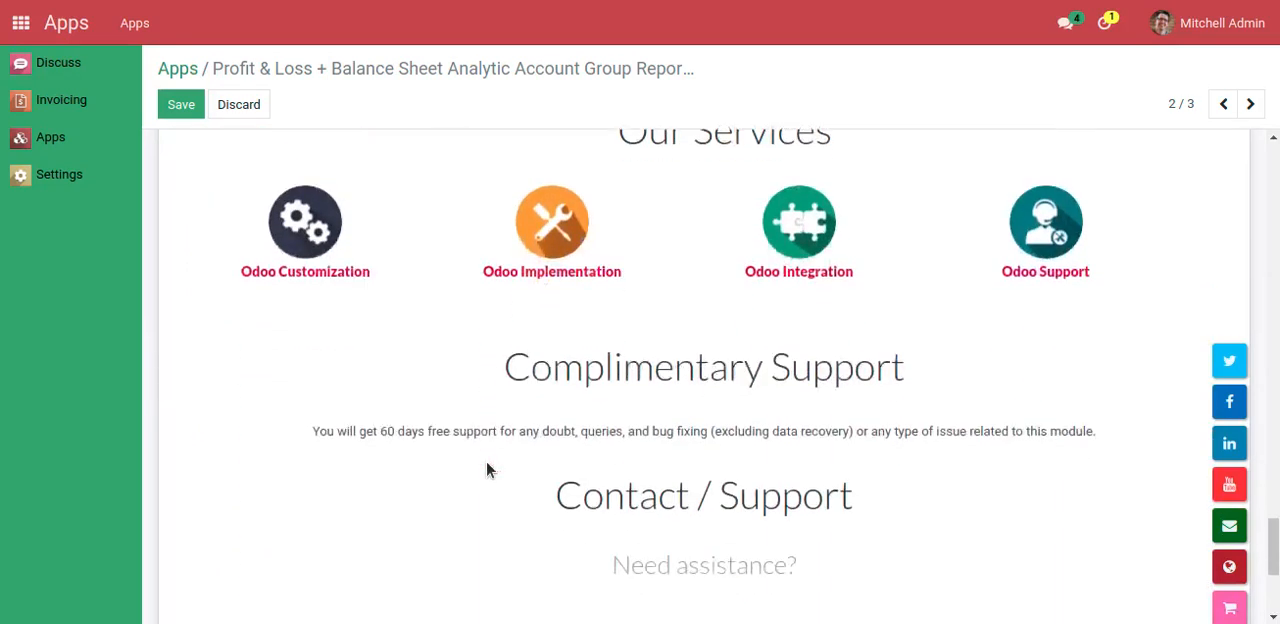
scroll(486, 468, up, 9)
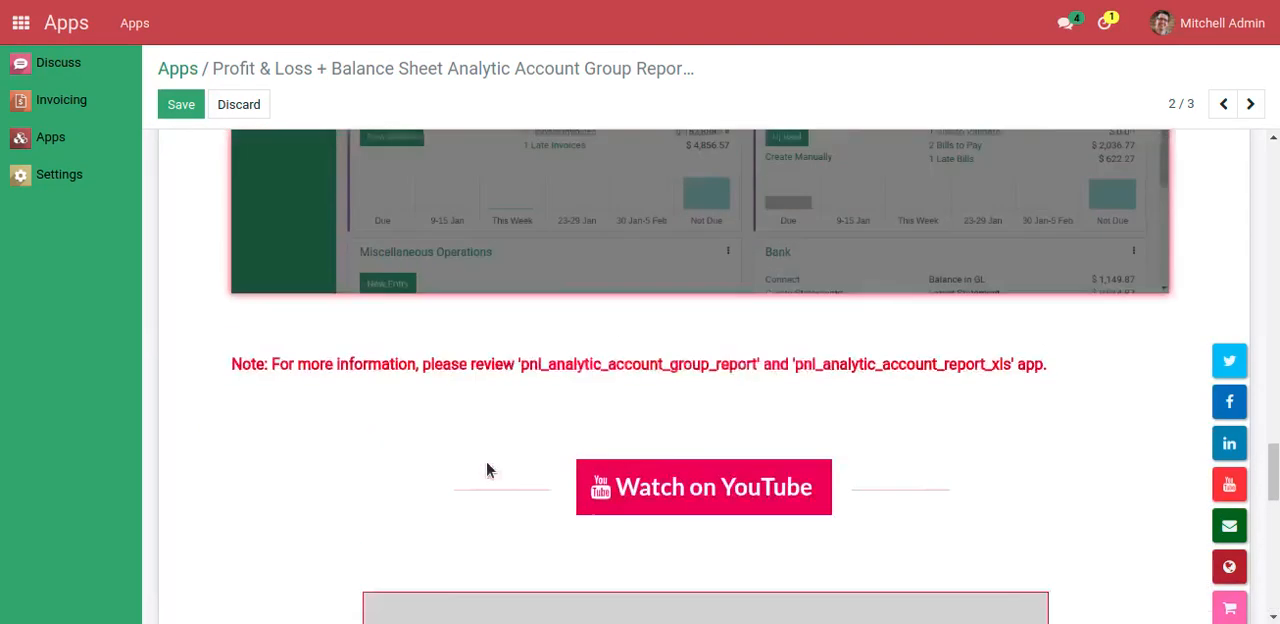
drag(232, 395, 1050, 400)
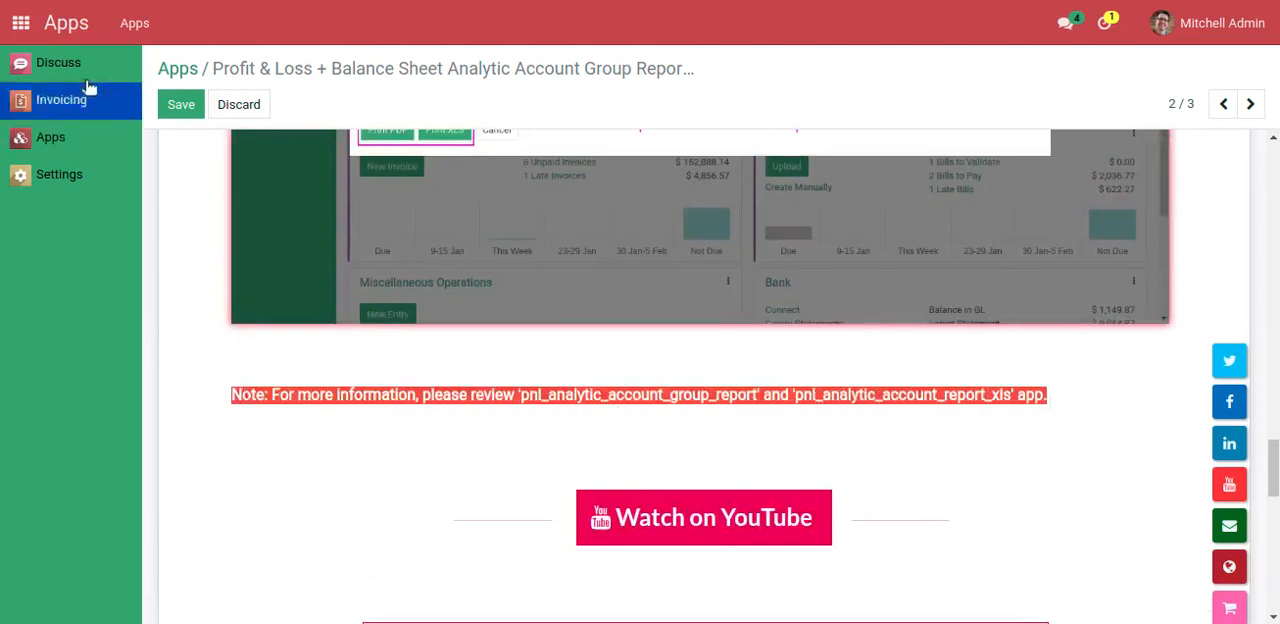
Open the first customer invoice in Invoicing and review the accounts and analytic accounts on its invoice lines
click(20, 22)
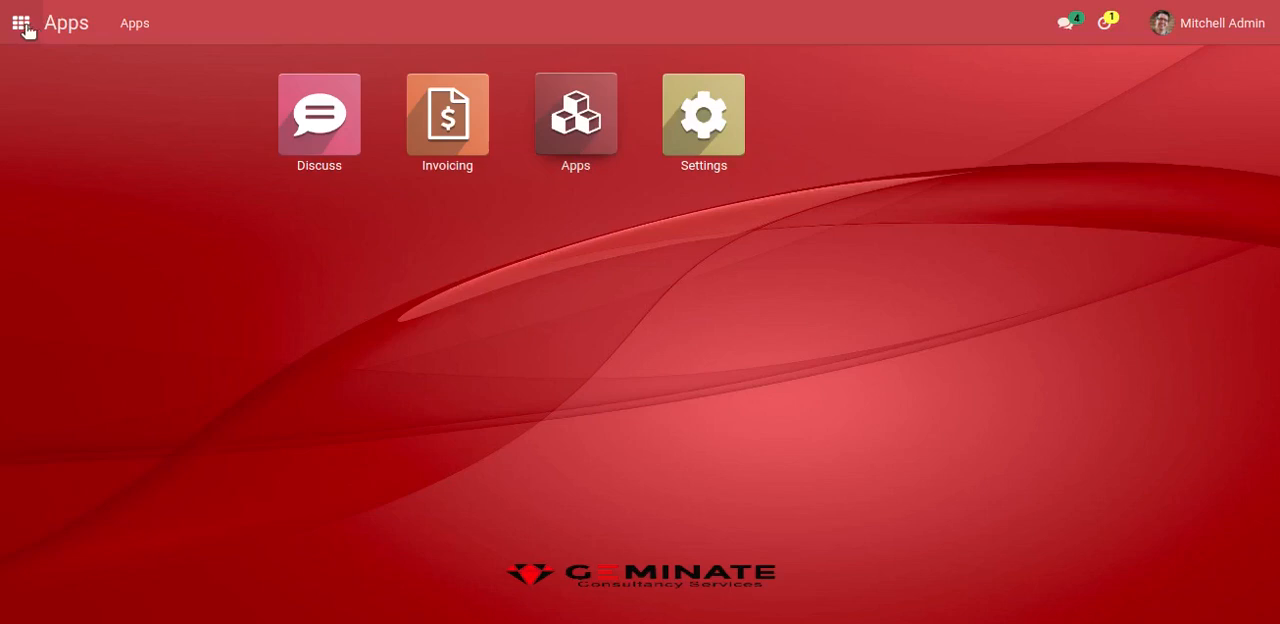
click(431, 143)
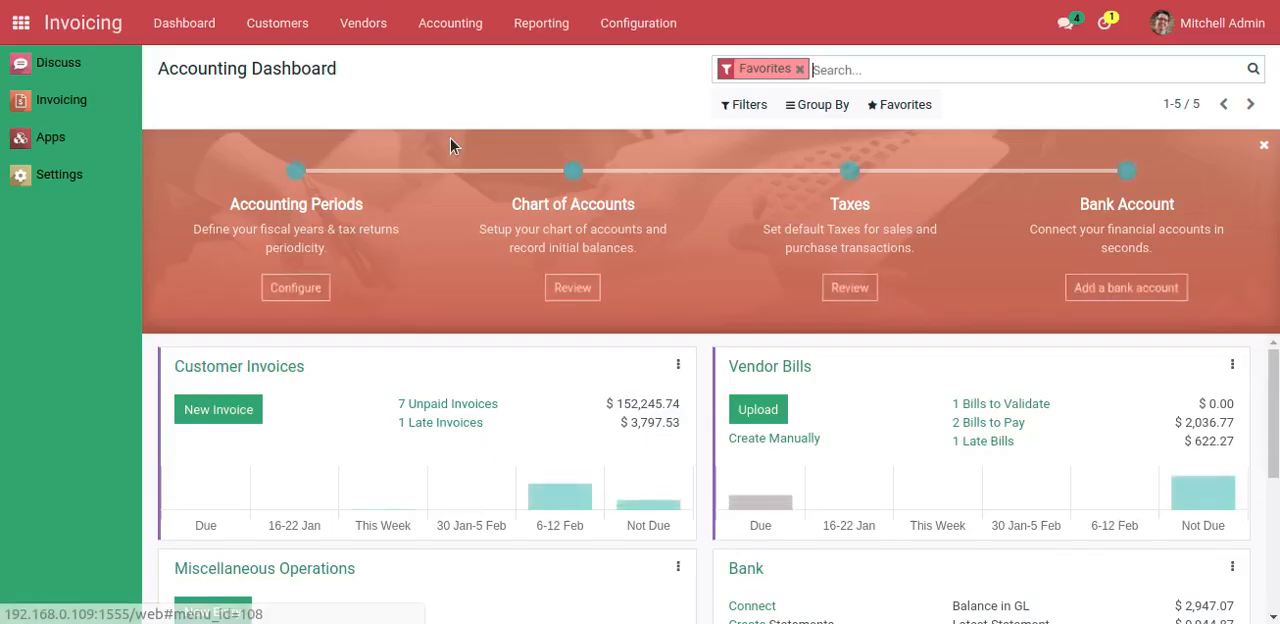
click(271, 26)
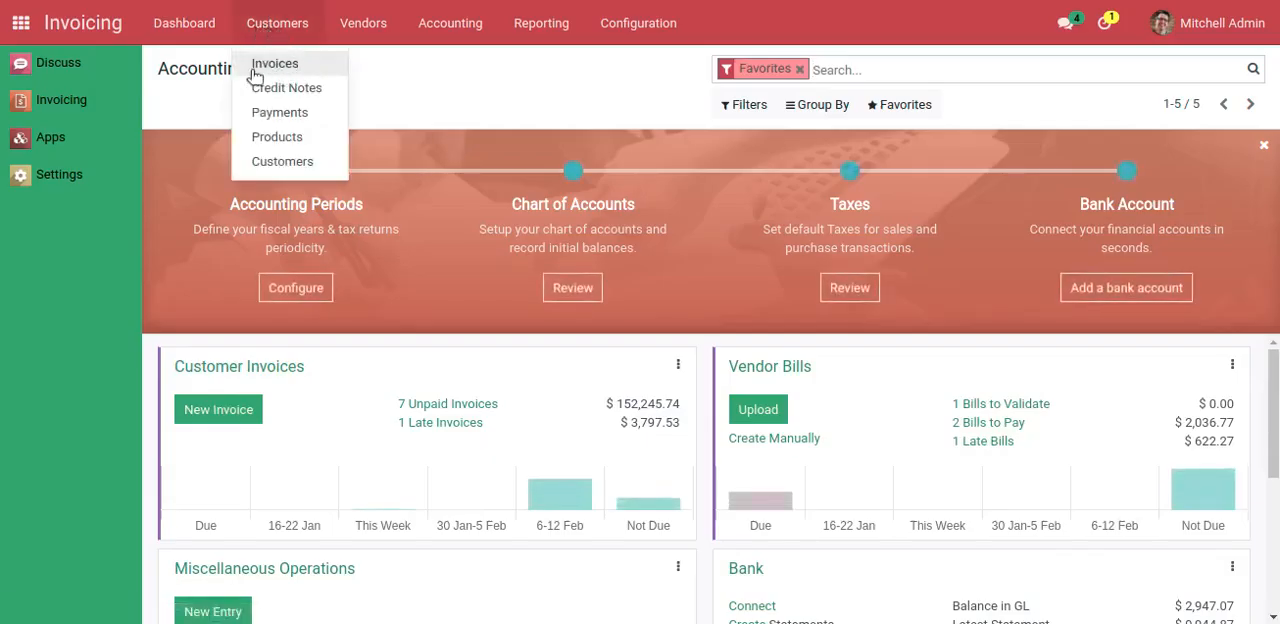
click(274, 64)
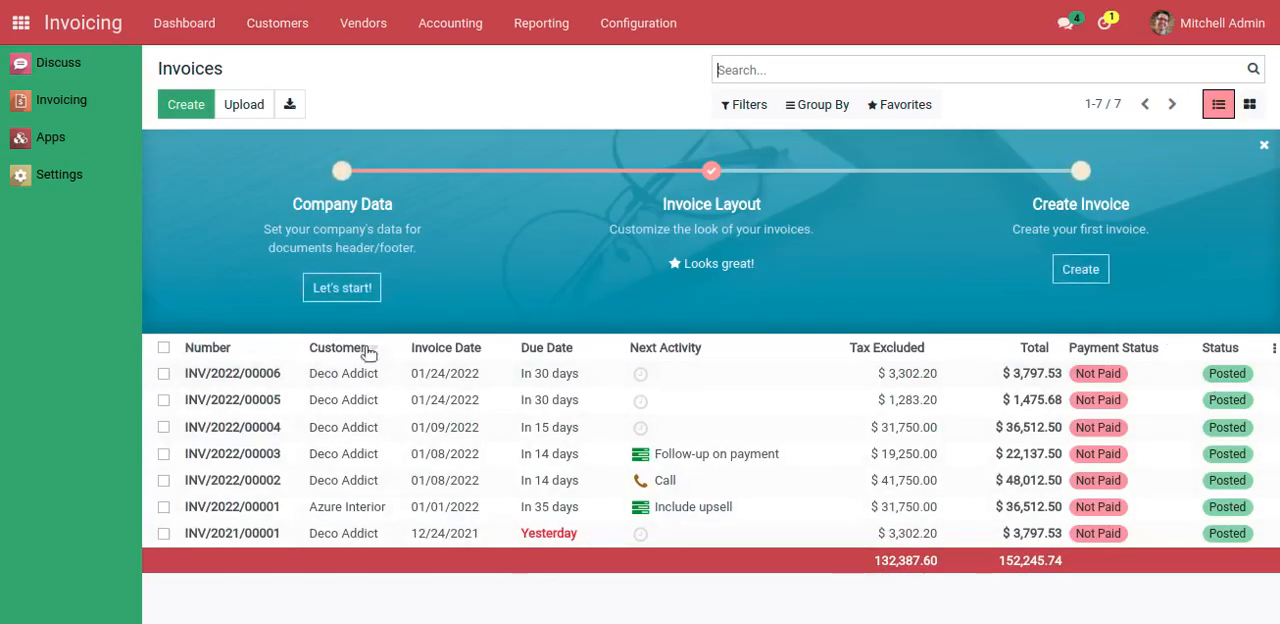
click(403, 376)
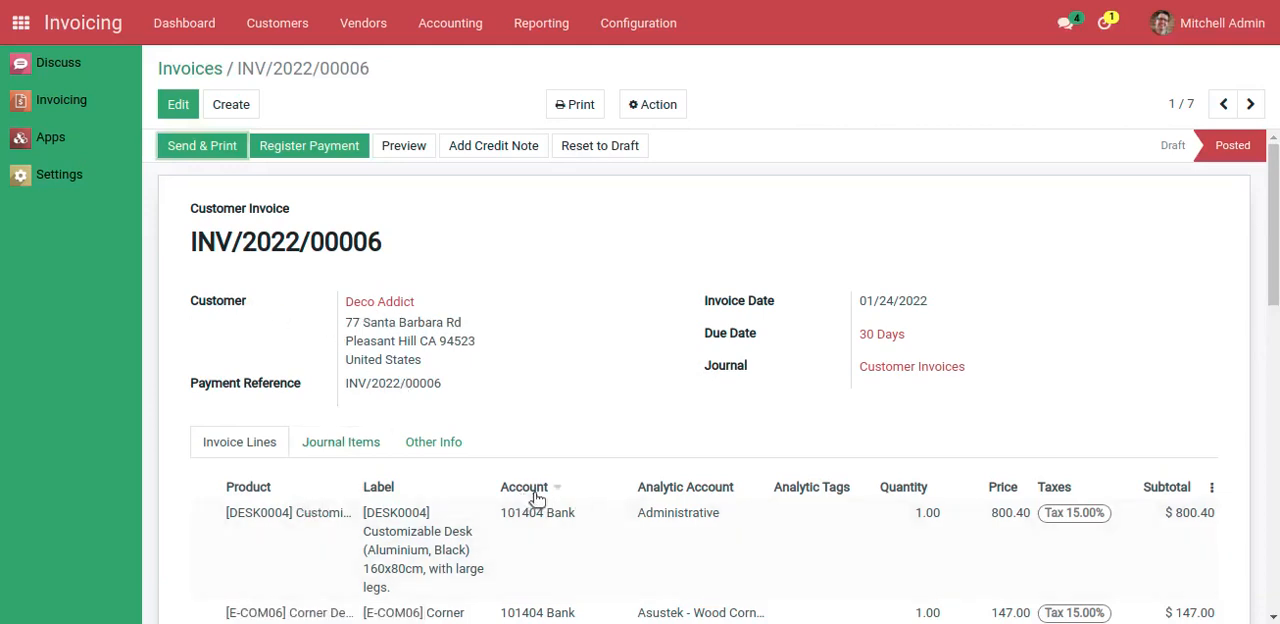
scroll(645, 500, down, 2)
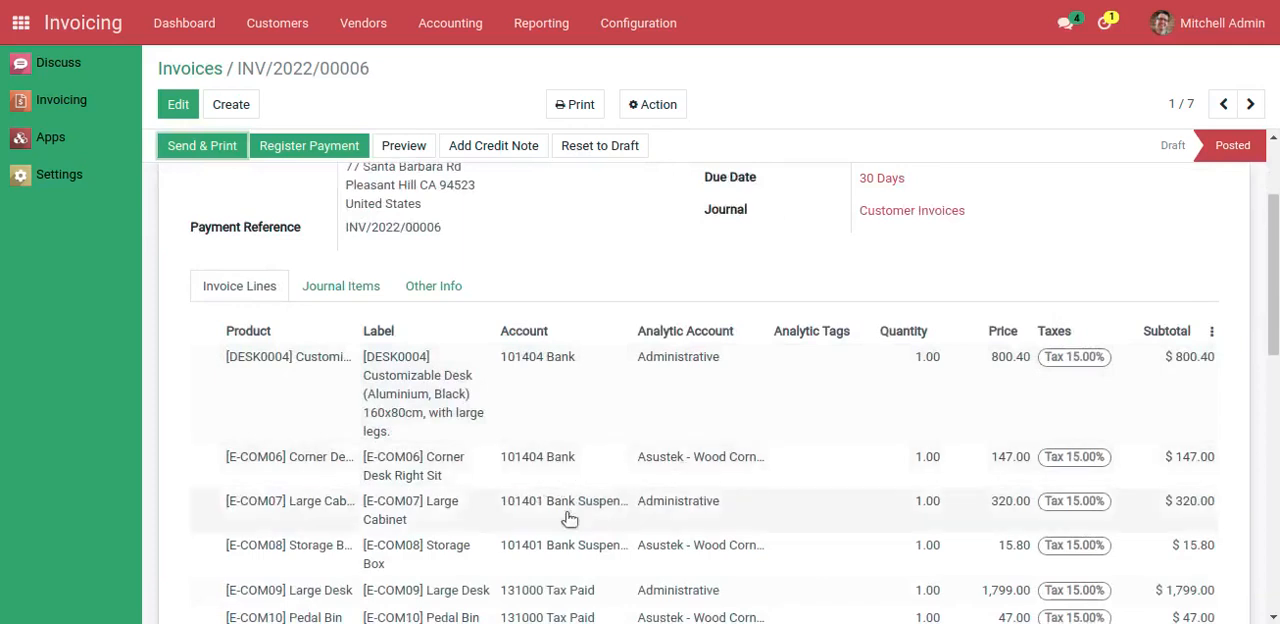
scroll(690, 515, down, 2)
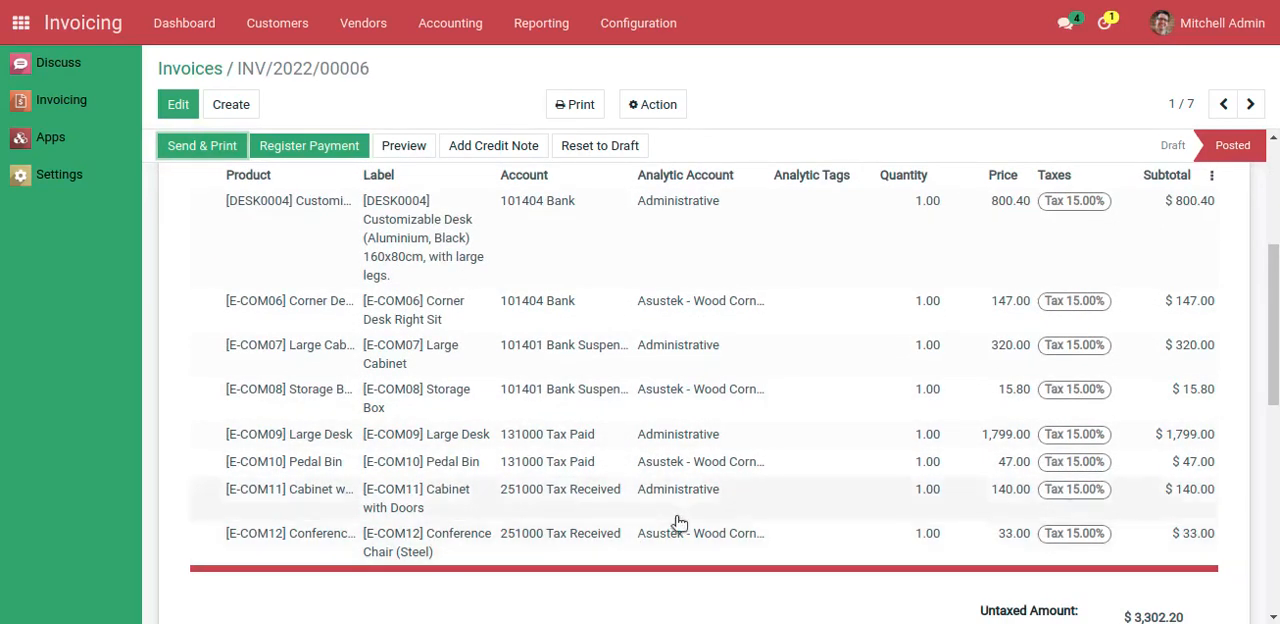
scroll(670, 524, up, 3)
scroll(665, 524, up, 1)
Review the invoice lines of the next customer invoice, then return to the invoice list
click(1250, 104)
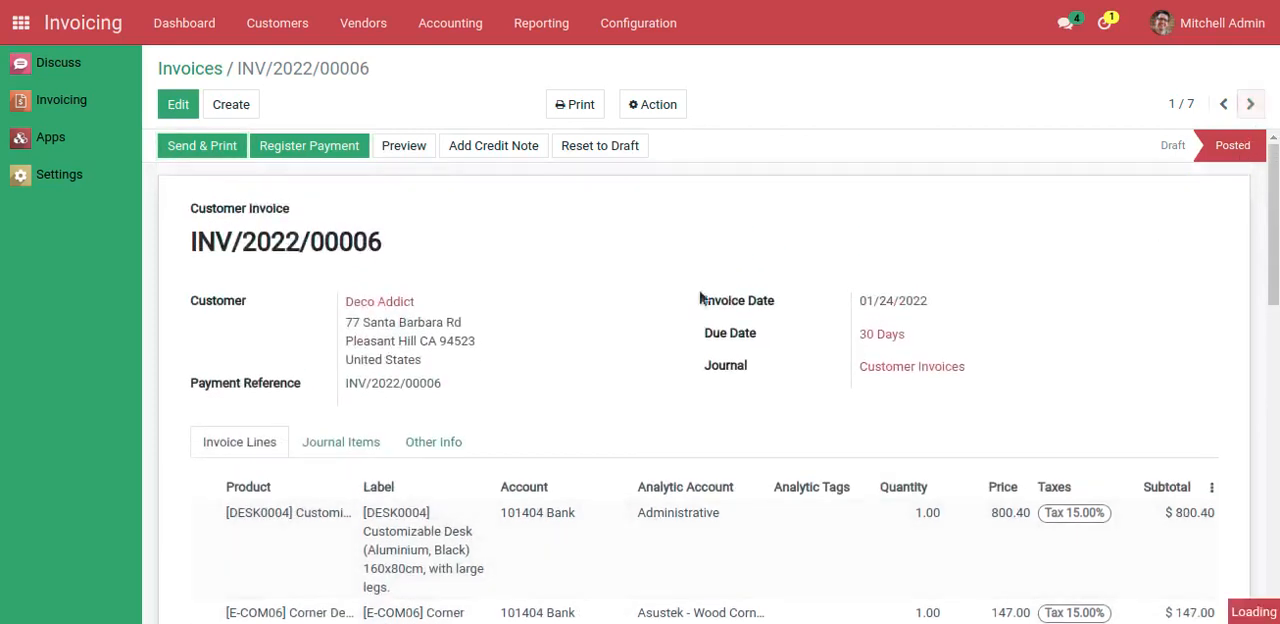
scroll(551, 386, down, 3)
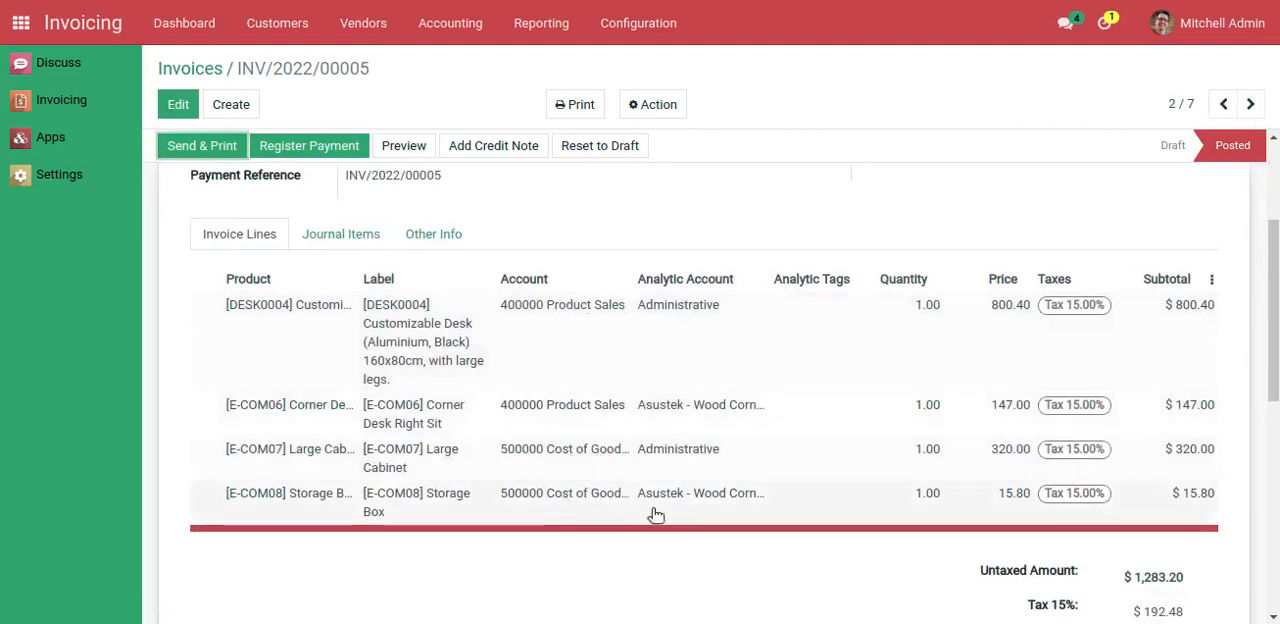
scroll(663, 512, up, 1)
scroll(726, 463, up, 3)
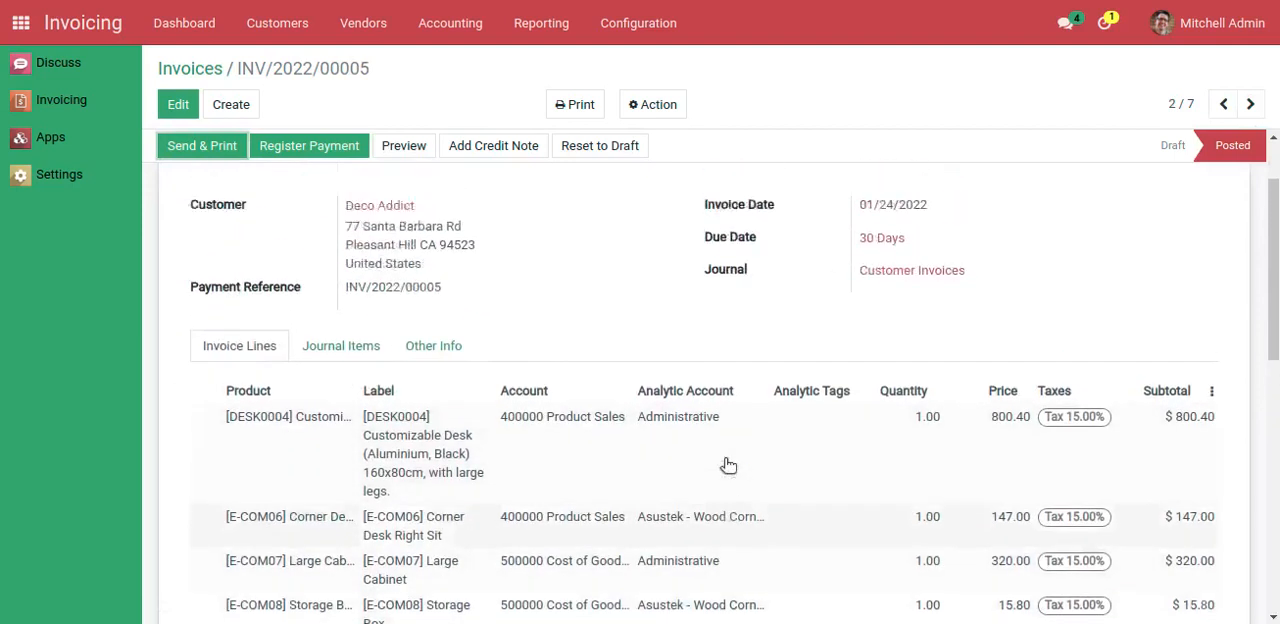
click(215, 72)
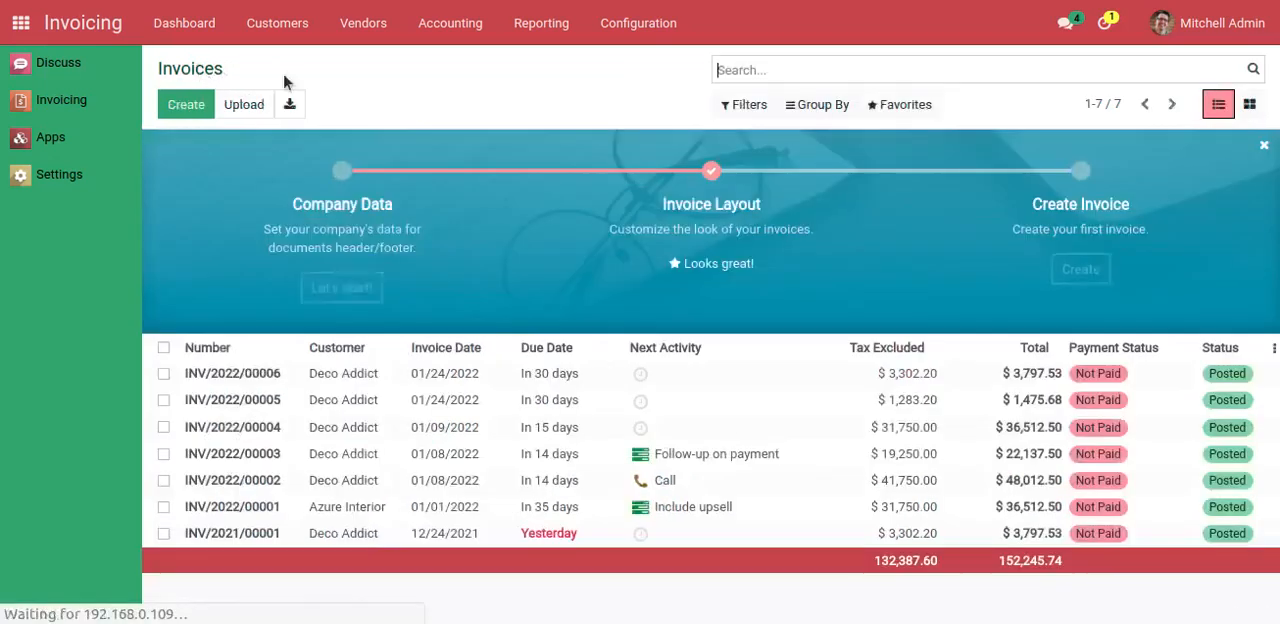
Open the Balance Sheet financial report and set its period from 01/01/2022 to 01/31/2022
click(541, 28)
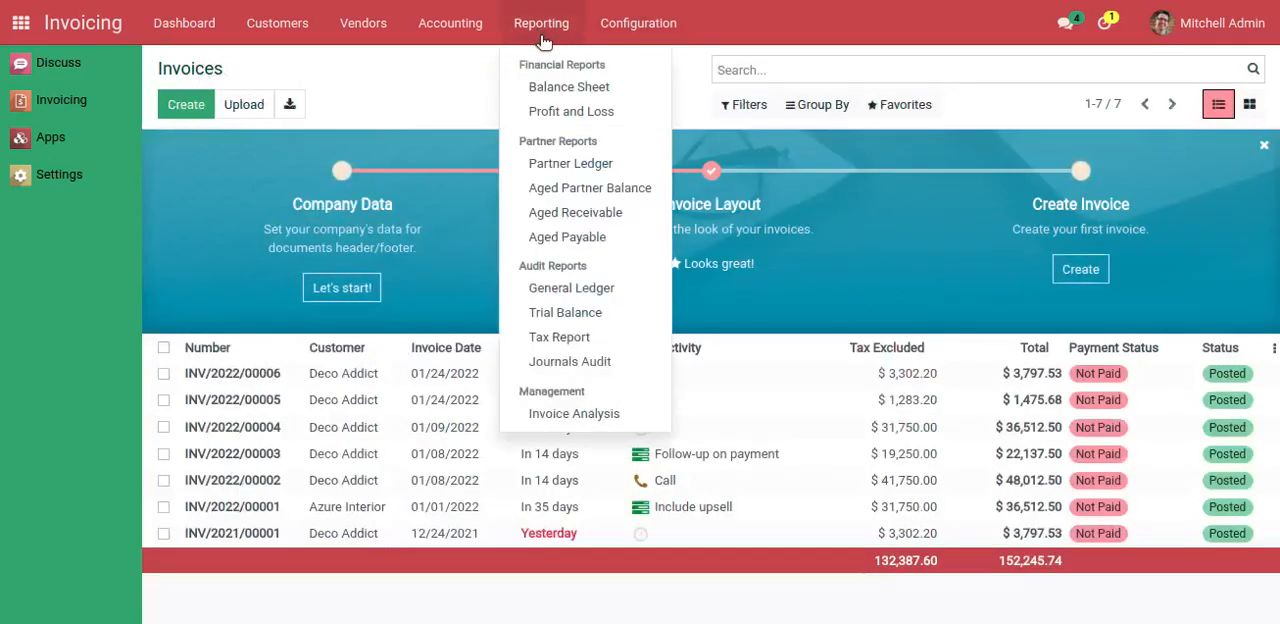
click(557, 97)
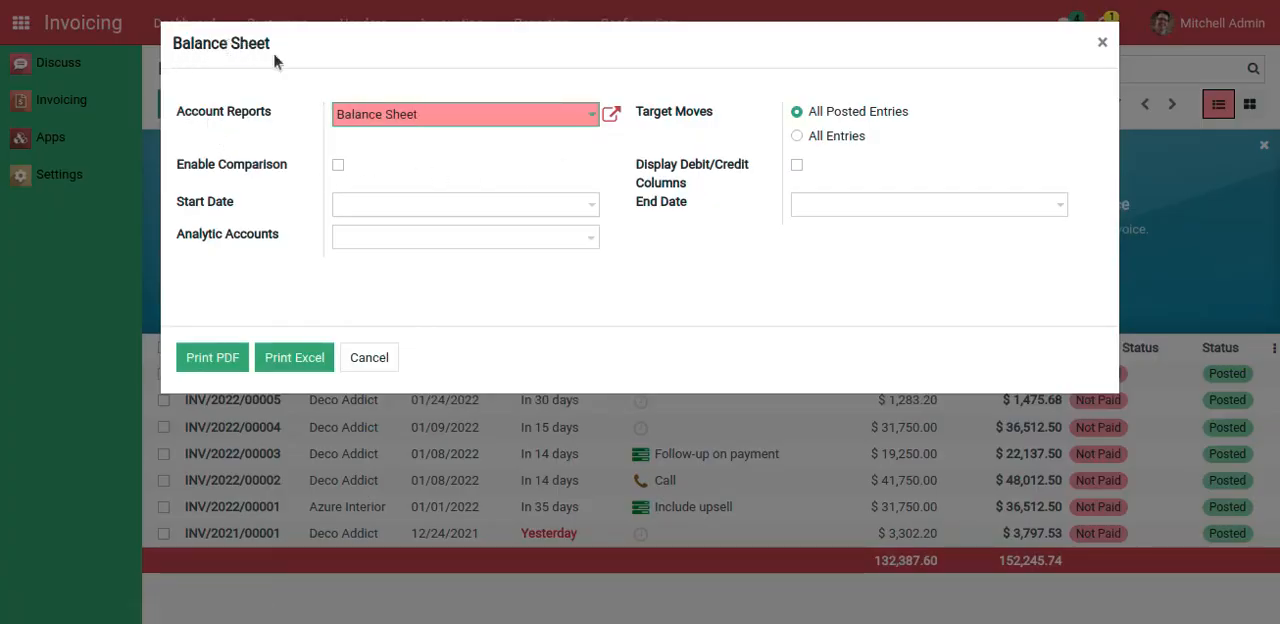
drag(175, 44, 296, 46)
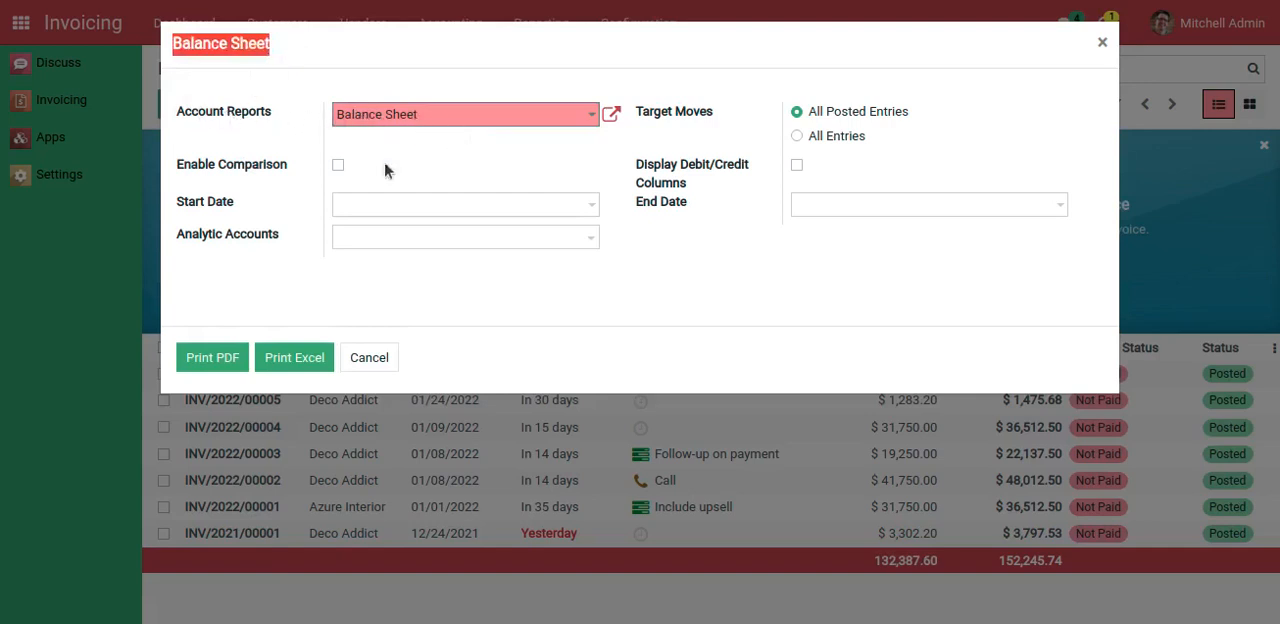
click(373, 208)
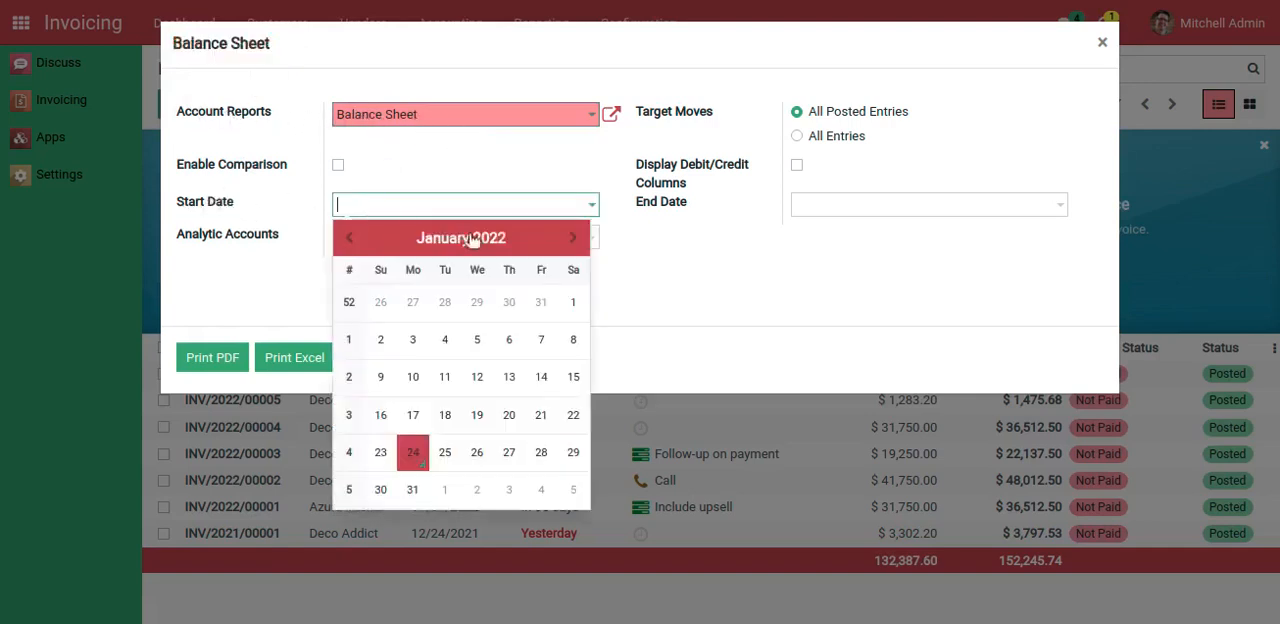
click(583, 309)
click(836, 210)
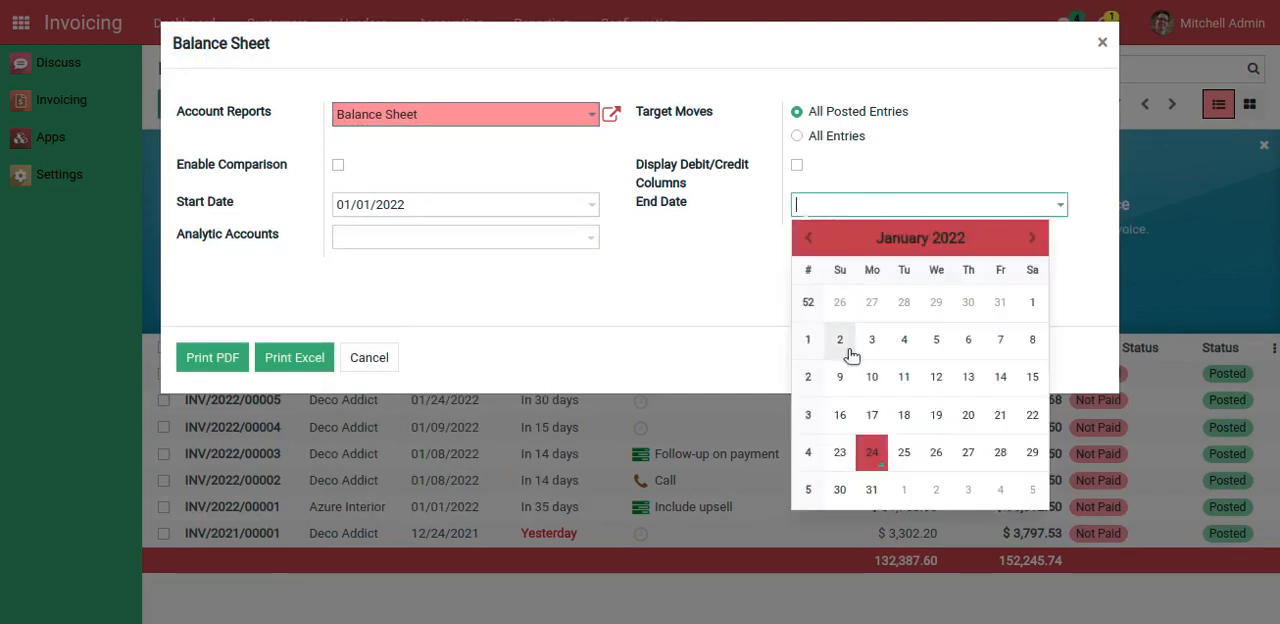
click(870, 490)
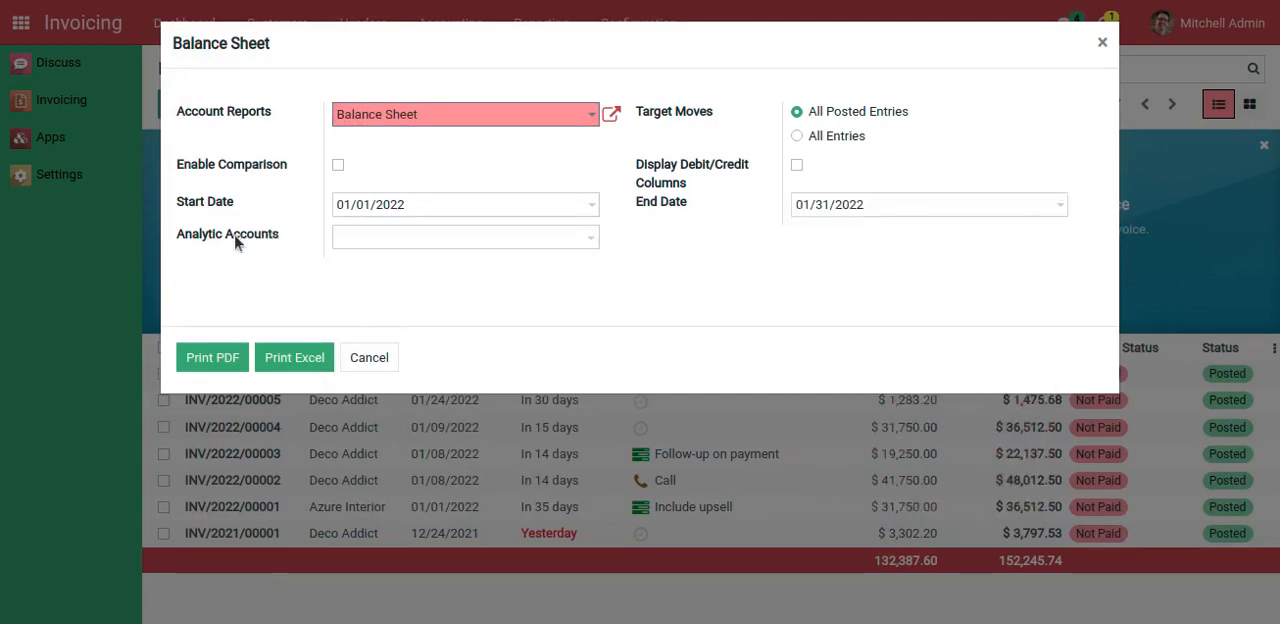
Add Administrative and Asustek - Wood Corner as the report's analytic accounts
click(372, 240)
click(396, 265)
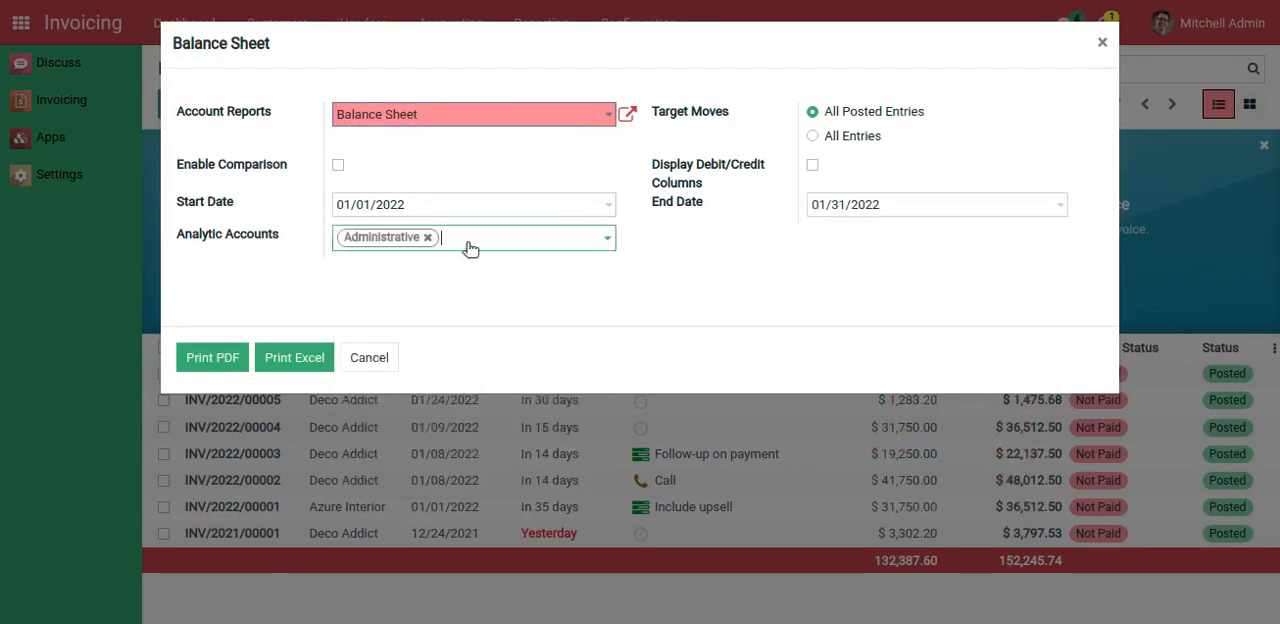
click(471, 244)
click(478, 268)
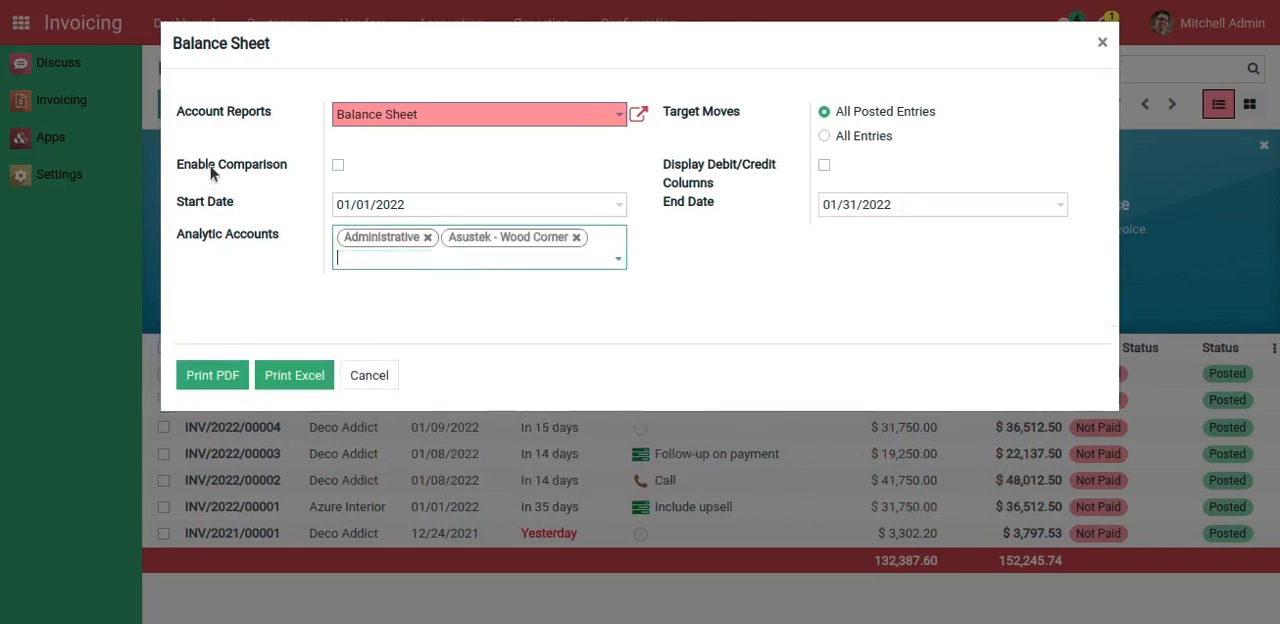
Enable comparison for the report, filtered by date from 12/01/2021 to 12/31/2021
click(338, 166)
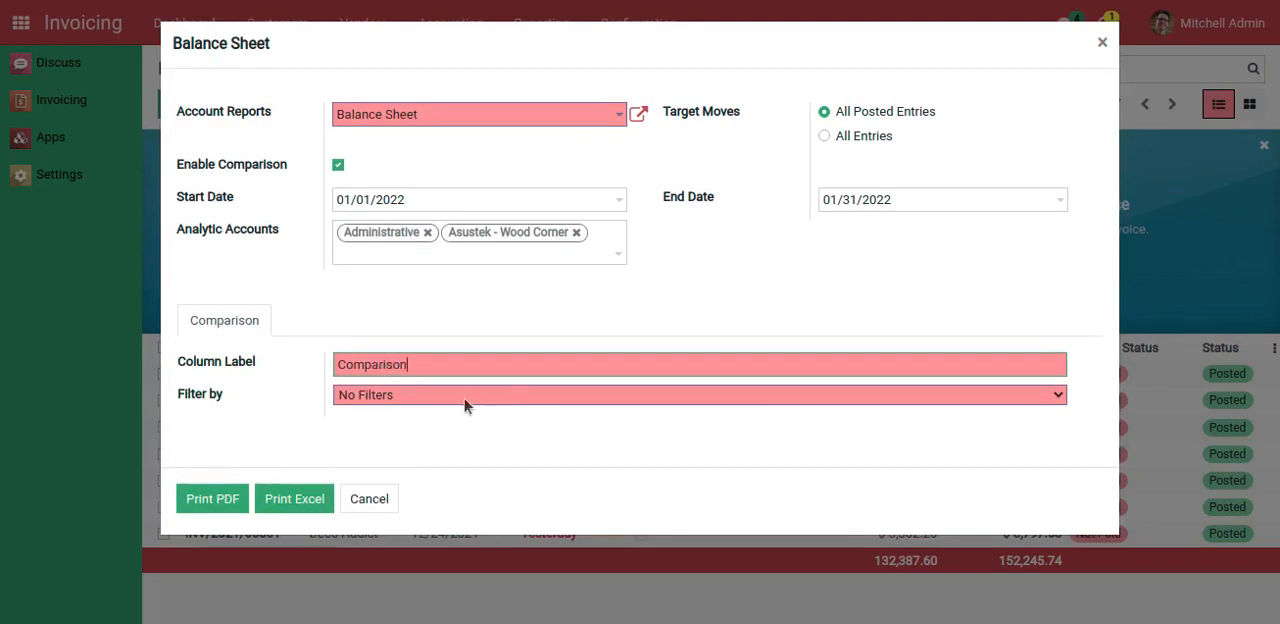
click(414, 396)
click(388, 430)
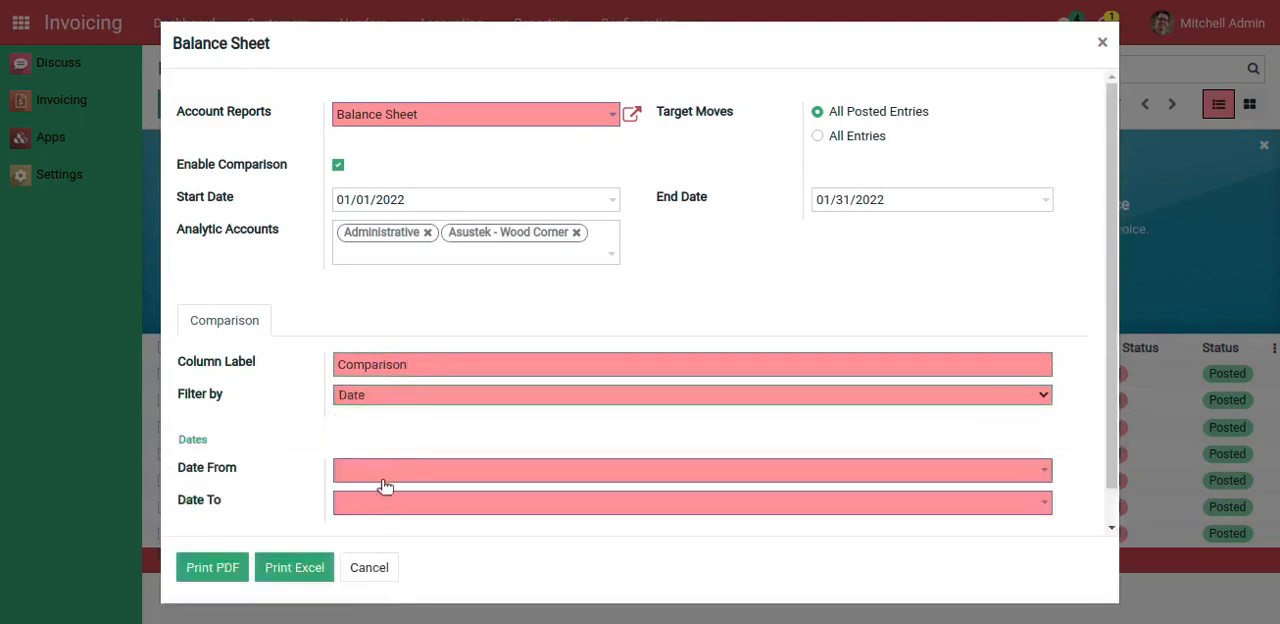
click(380, 472)
click(350, 184)
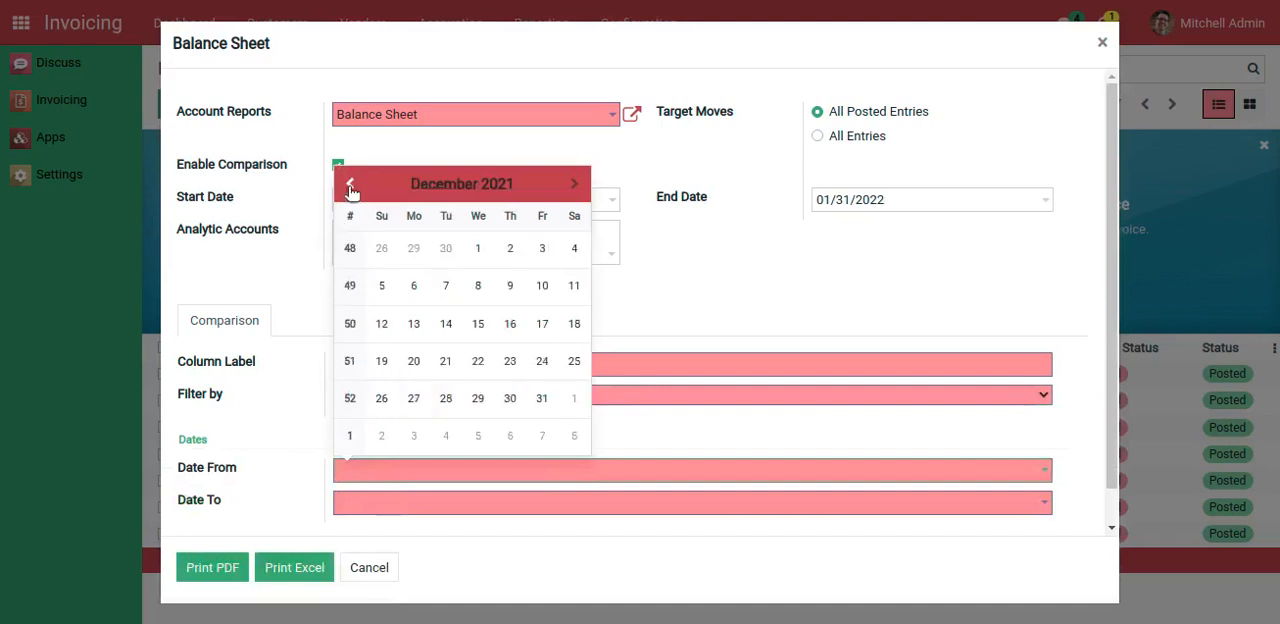
click(478, 248)
click(405, 502)
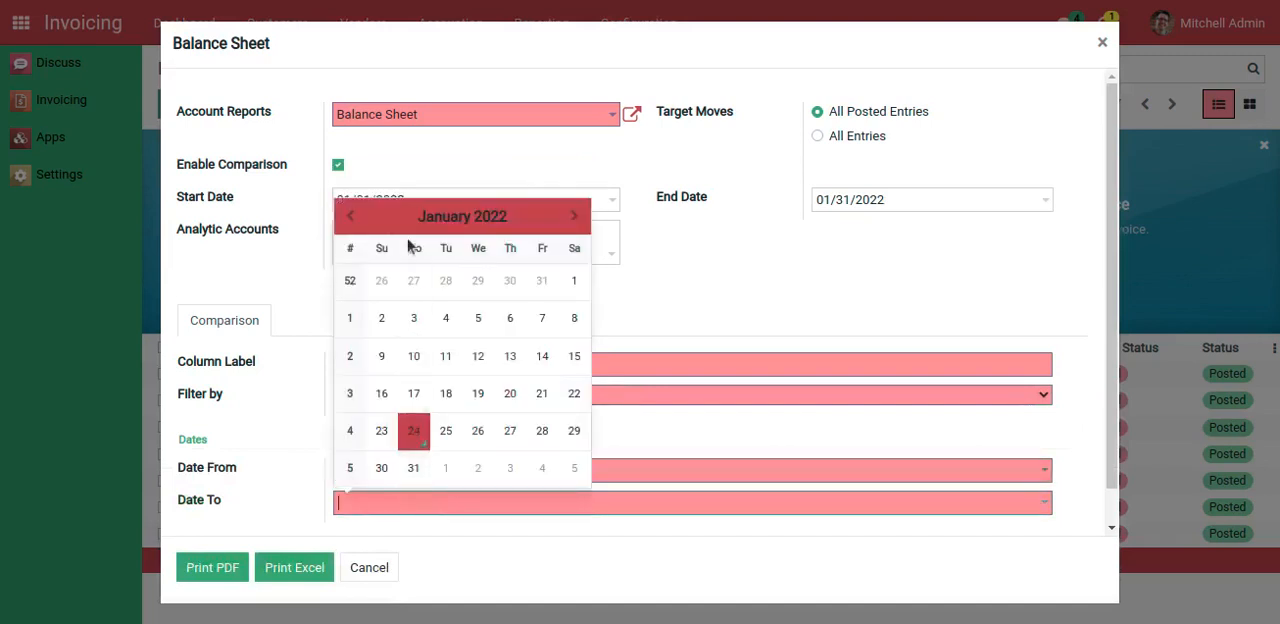
click(350, 216)
click(541, 430)
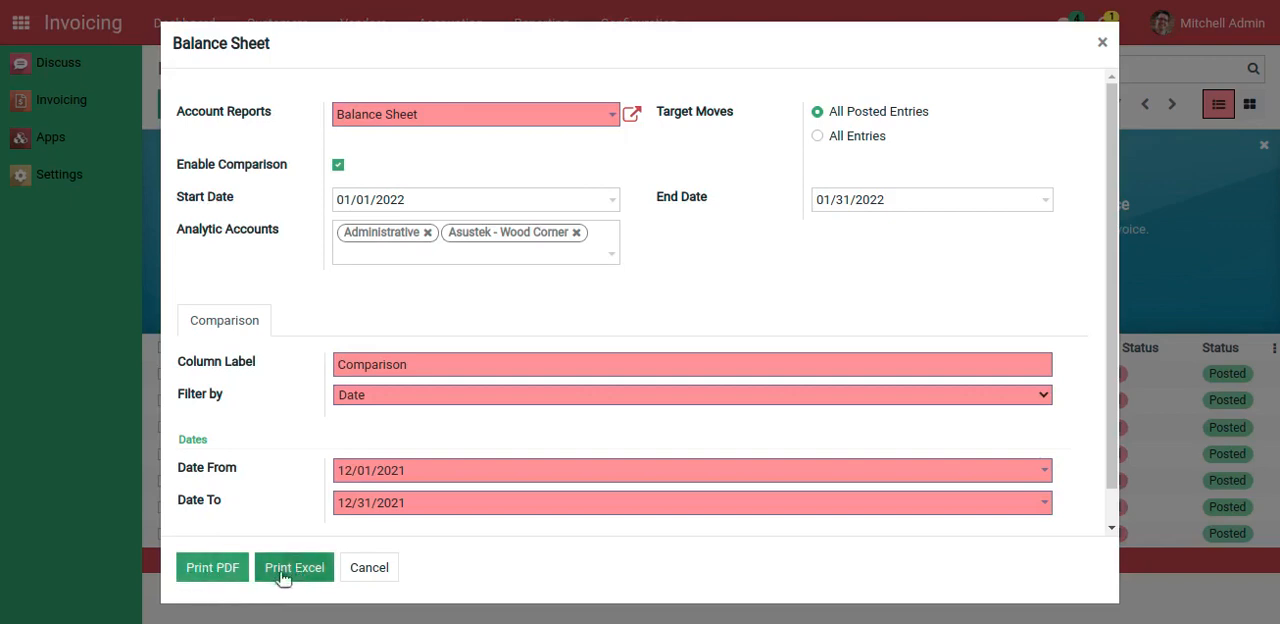
Print the balance sheet as both PDF and Excel, and open the downloaded PDF
click(213, 572)
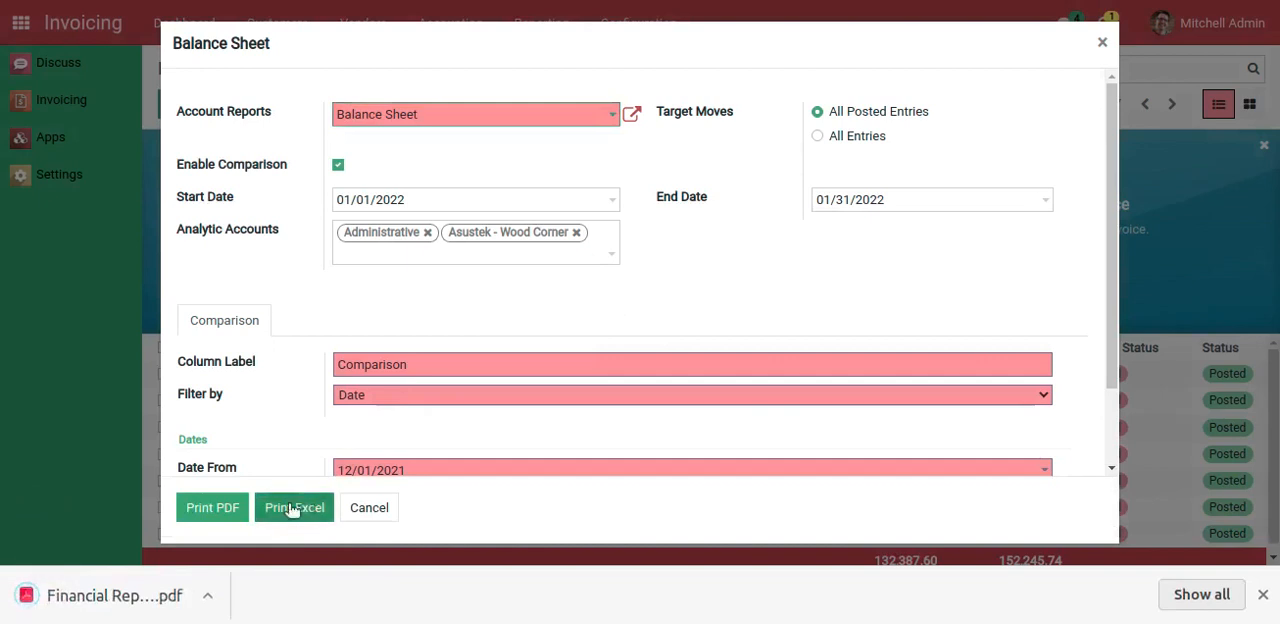
click(288, 515)
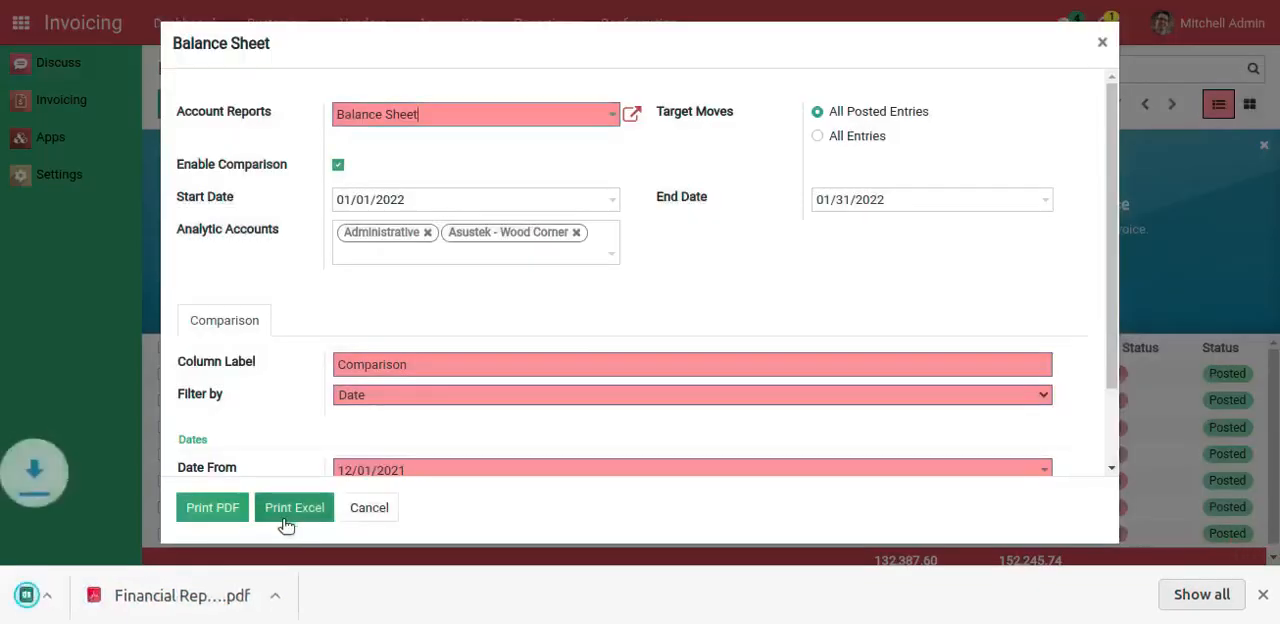
click(310, 596)
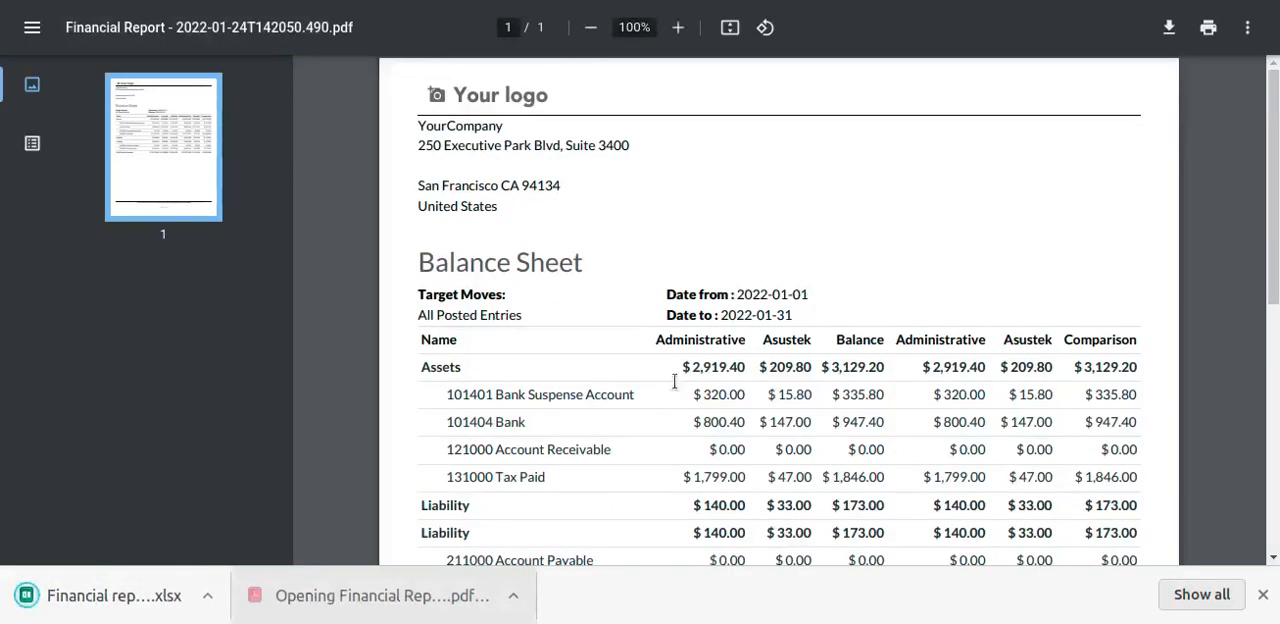
Examine the balance sheet PDF's title, analytic account and comparison columns, and the account rows under Assets
drag(421, 262, 607, 257)
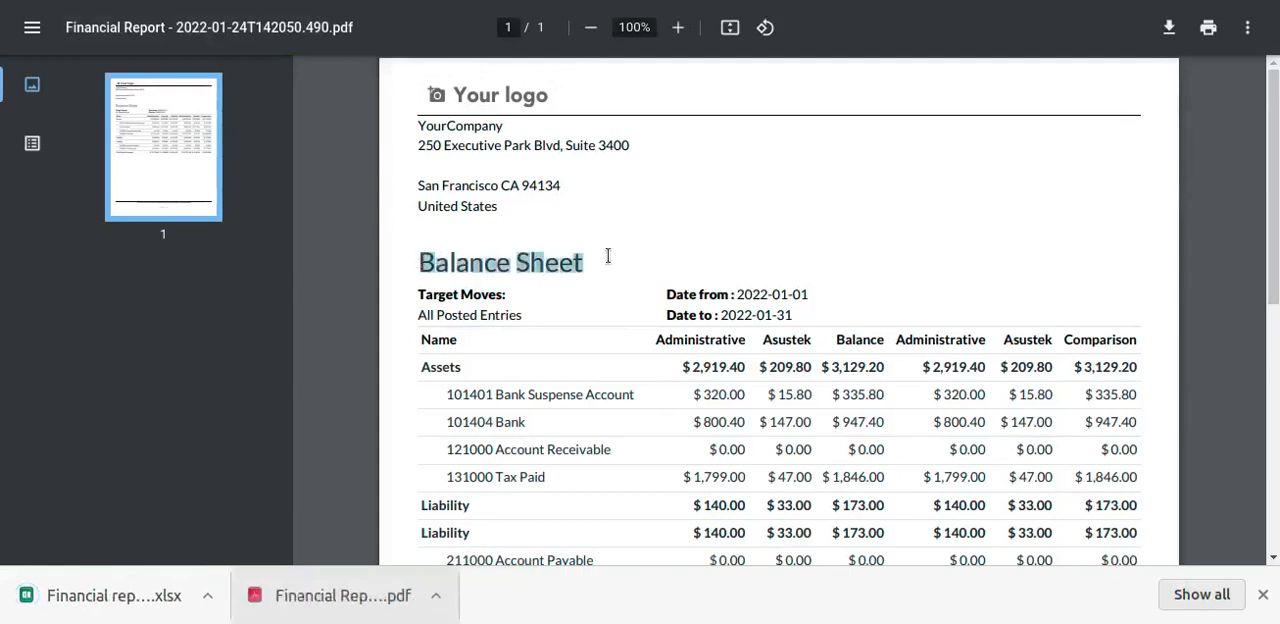
drag(430, 332, 1157, 342)
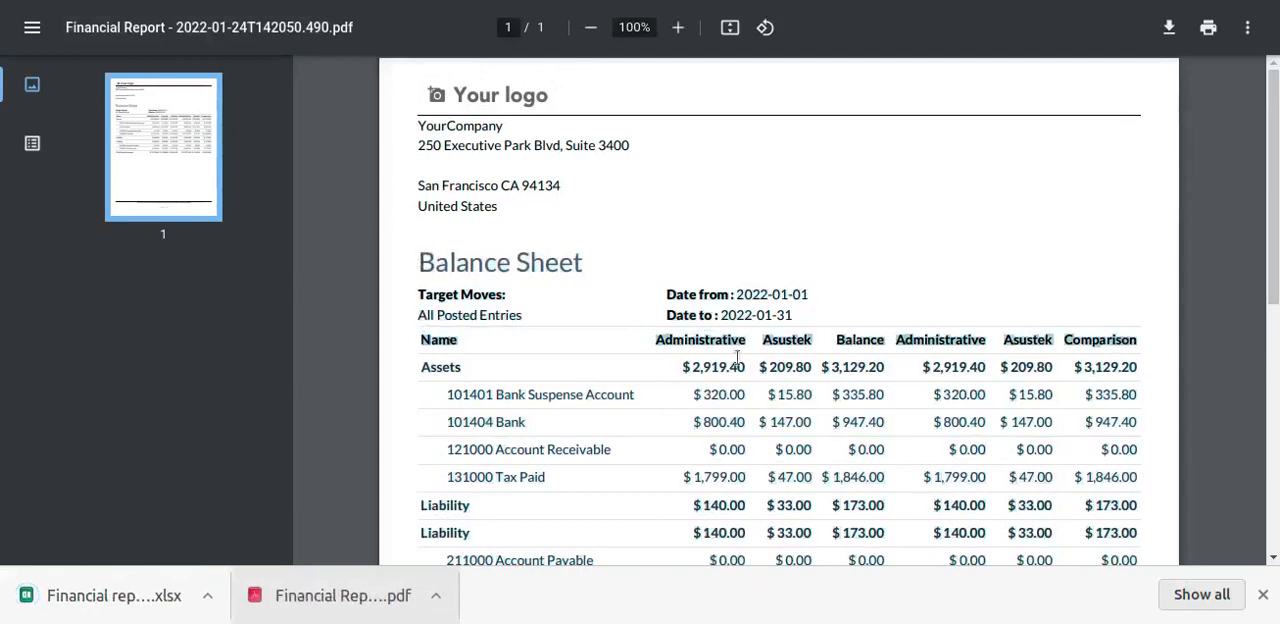
click(851, 305)
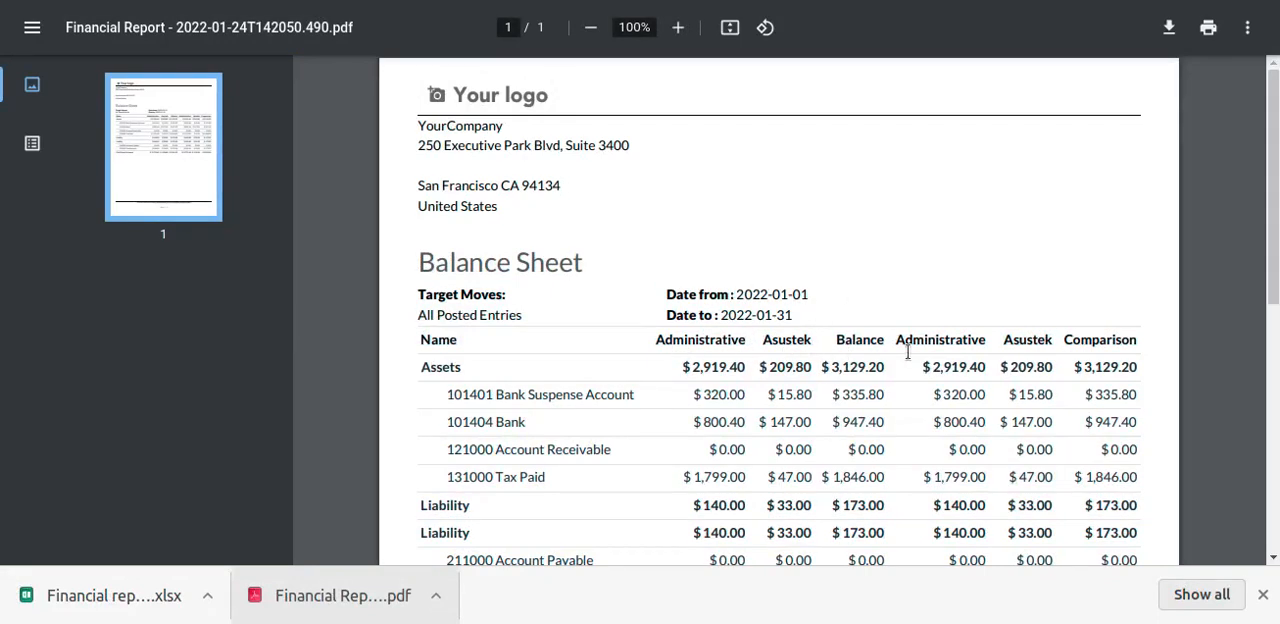
scroll(943, 297, down, 1)
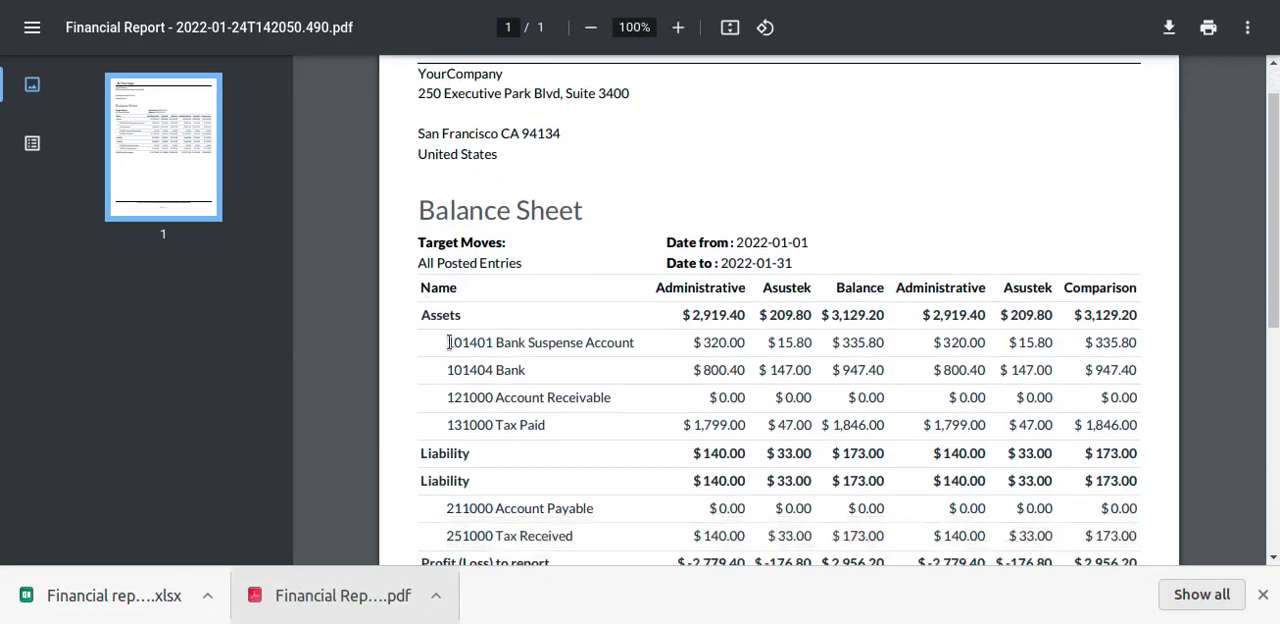
drag(448, 342, 1169, 344)
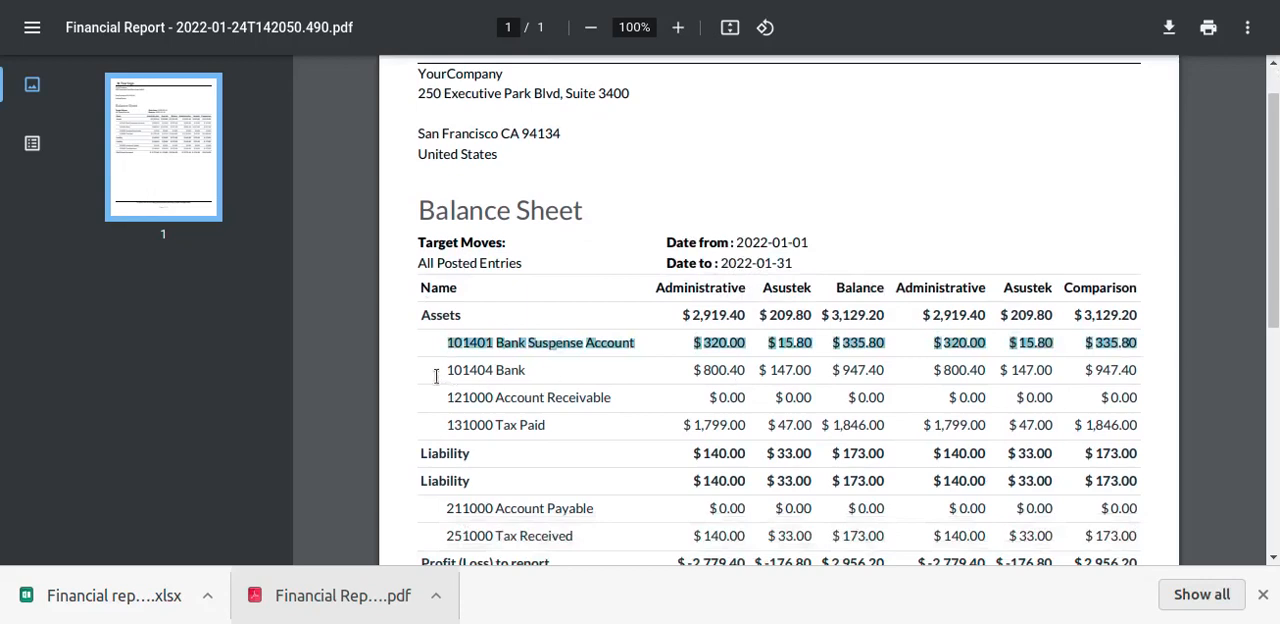
drag(436, 376, 1162, 367)
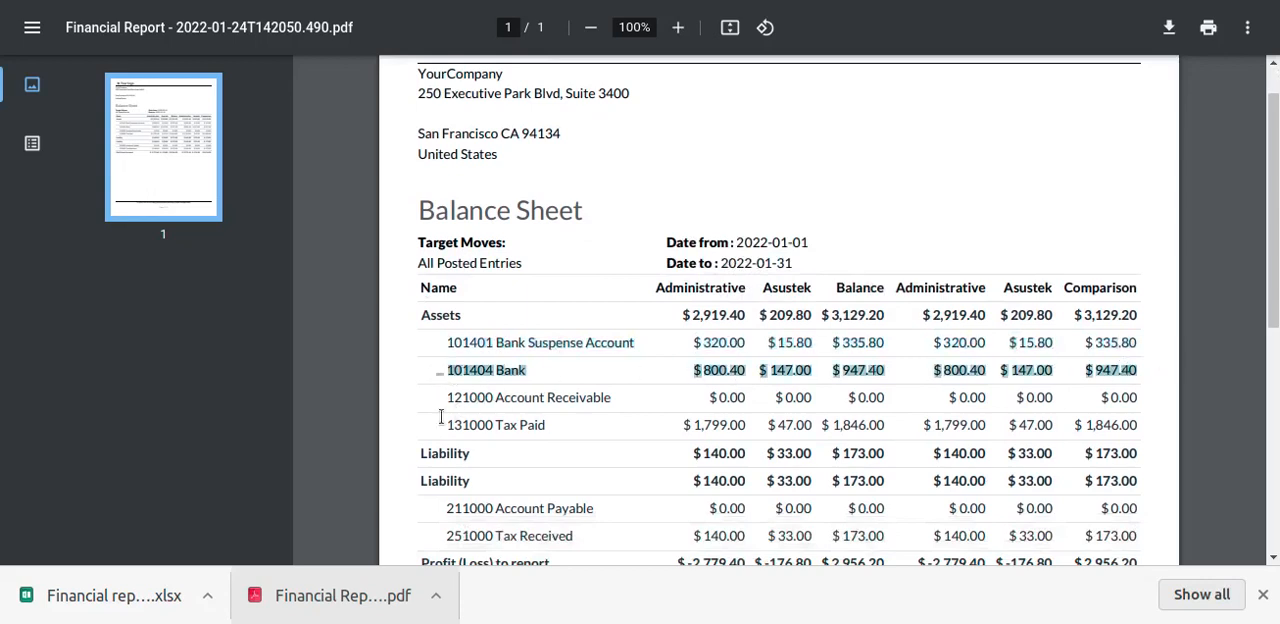
drag(440, 417, 1148, 421)
Examine the Liability account rows and the Profit (Loss) to report row in the balance sheet PDF
scroll(757, 398, down, 4)
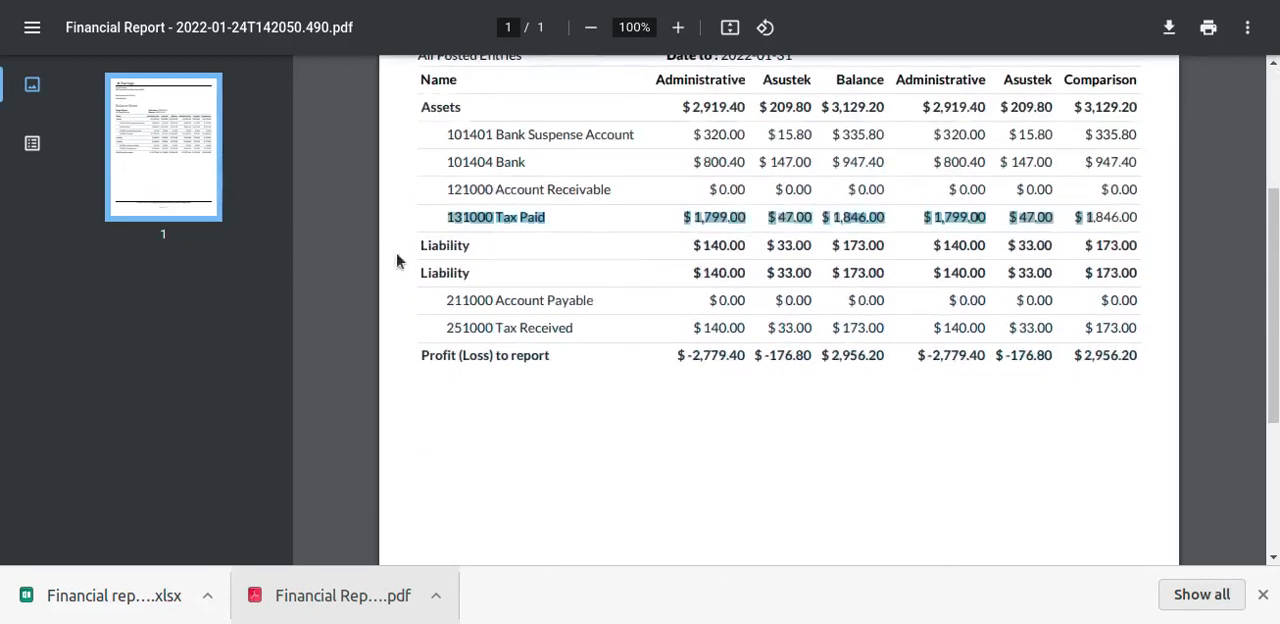
drag(418, 247, 1175, 255)
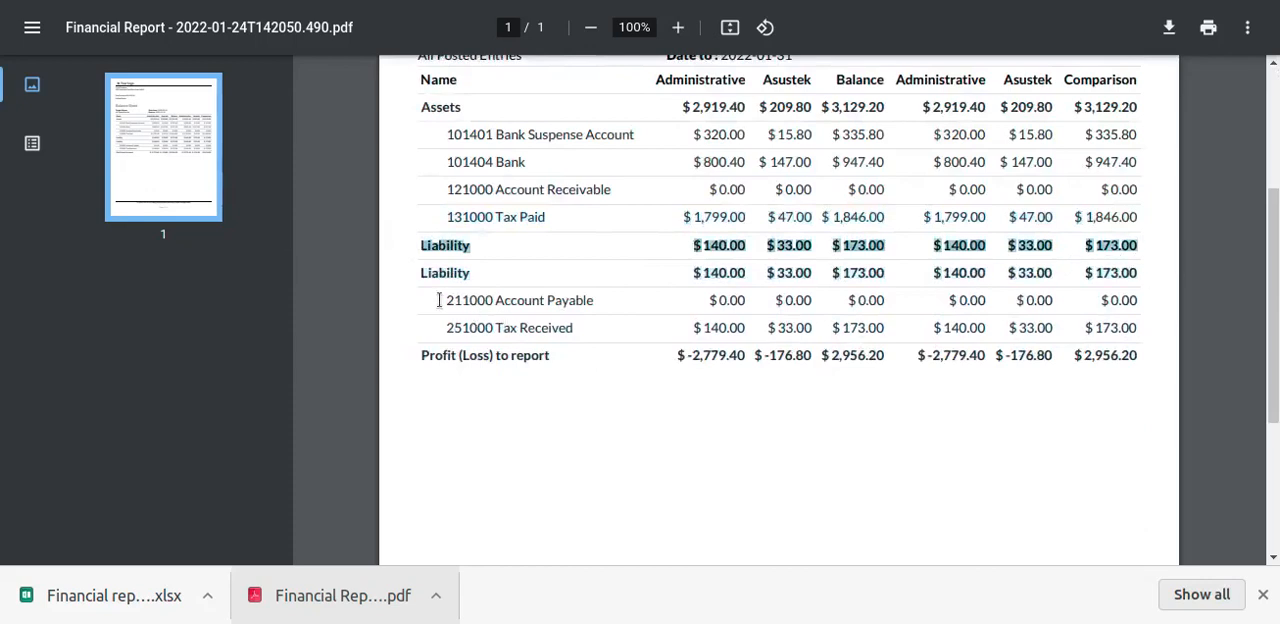
drag(454, 300, 1172, 300)
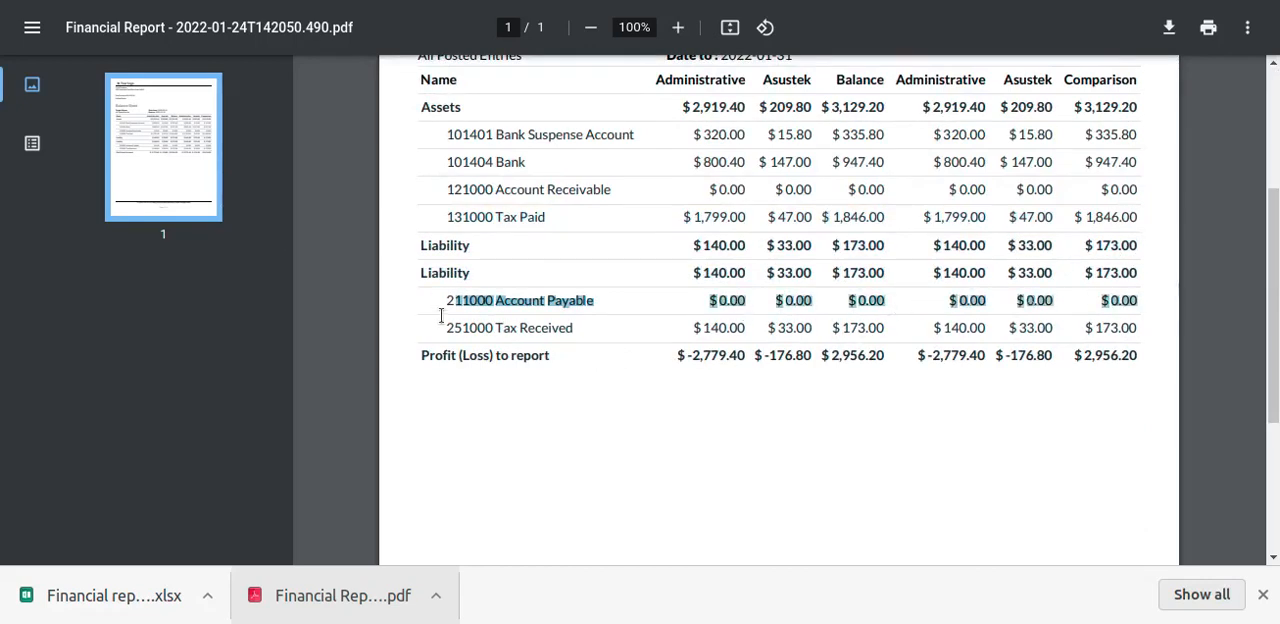
drag(438, 328, 1176, 326)
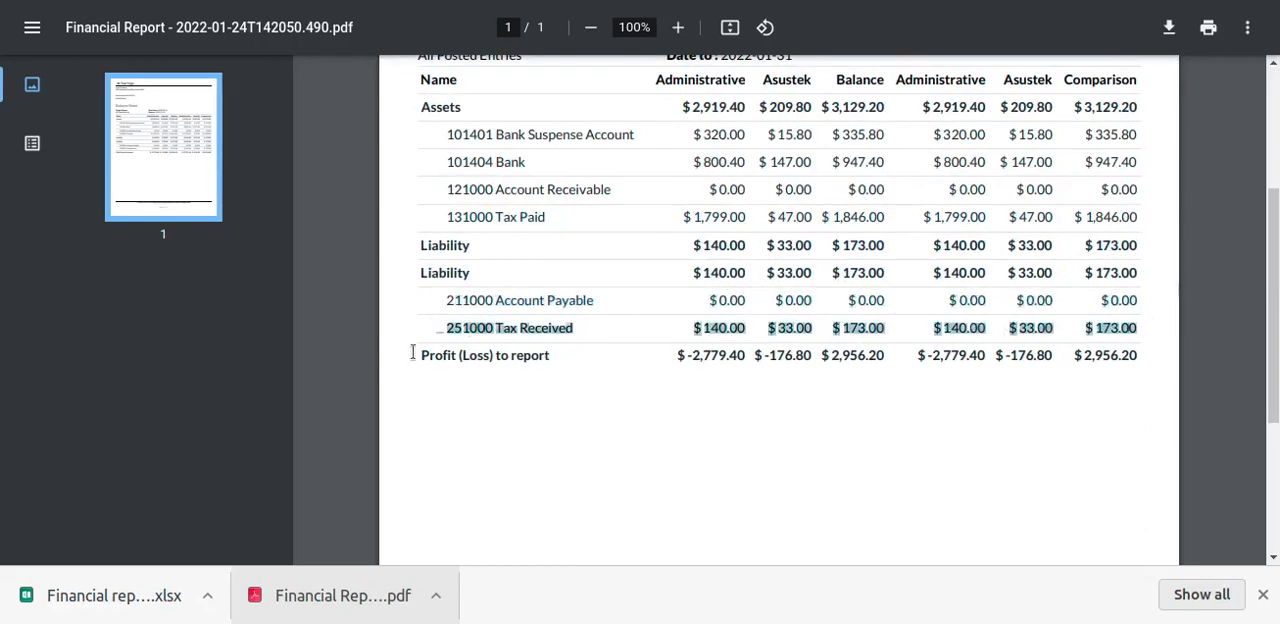
drag(412, 352, 1175, 358)
click(1265, 596)
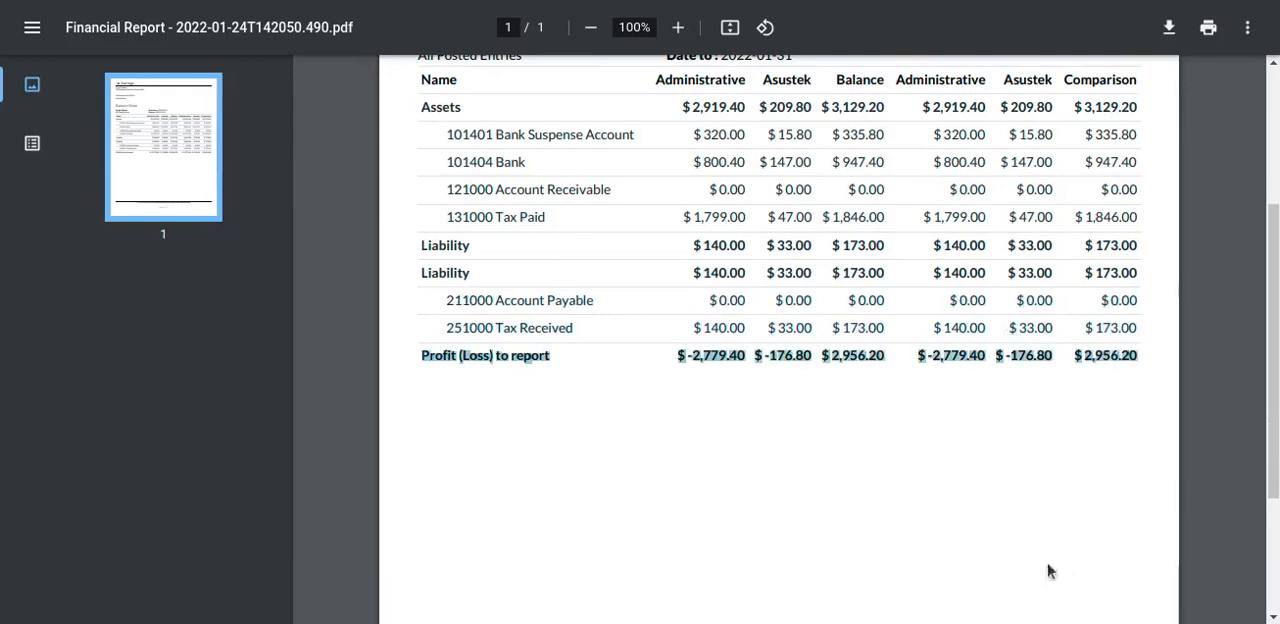
scroll(951, 563, up, 3)
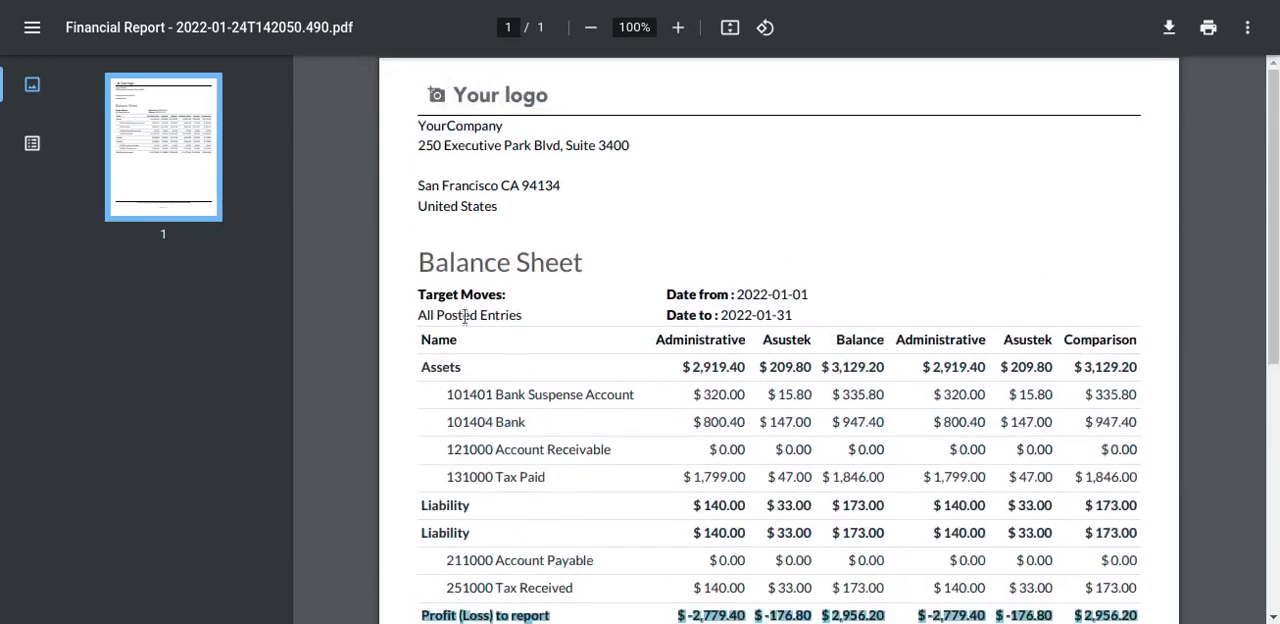
scroll(805, 348, down, 2)
scroll(630, 385, up, 2)
scroll(400, 514, down, 2)
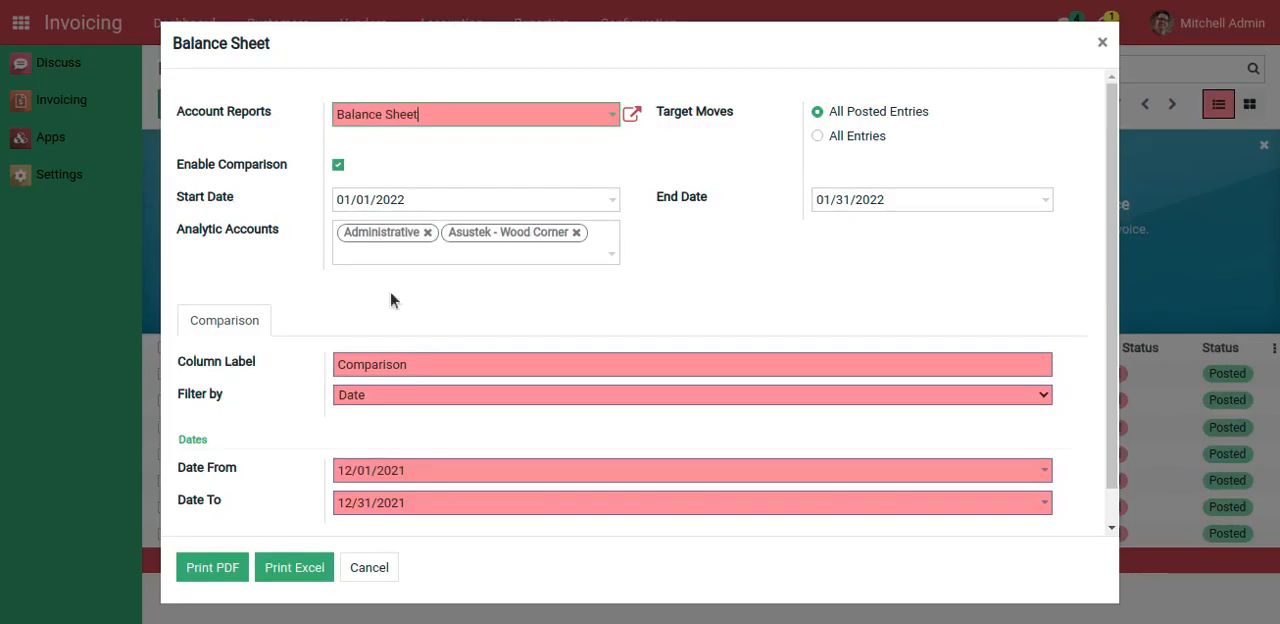
Print the balance sheet as Excel for viewing in the spreadsheet program, and close the Balance Sheet report dialog
click(295, 569)
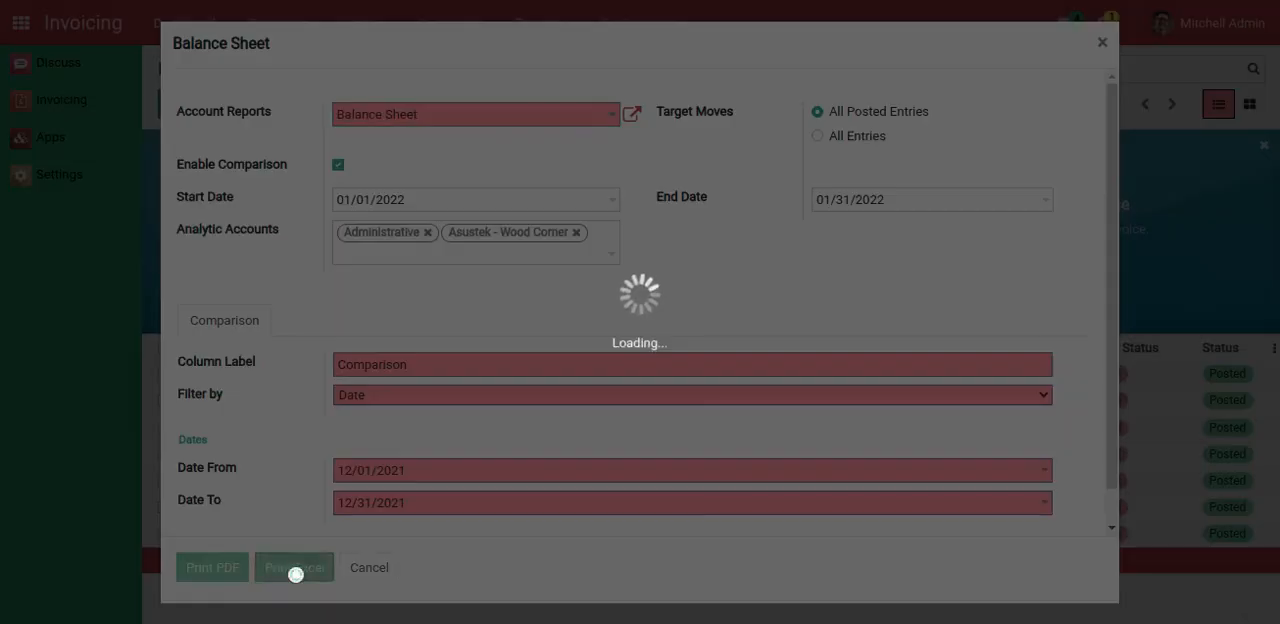
click(106, 610)
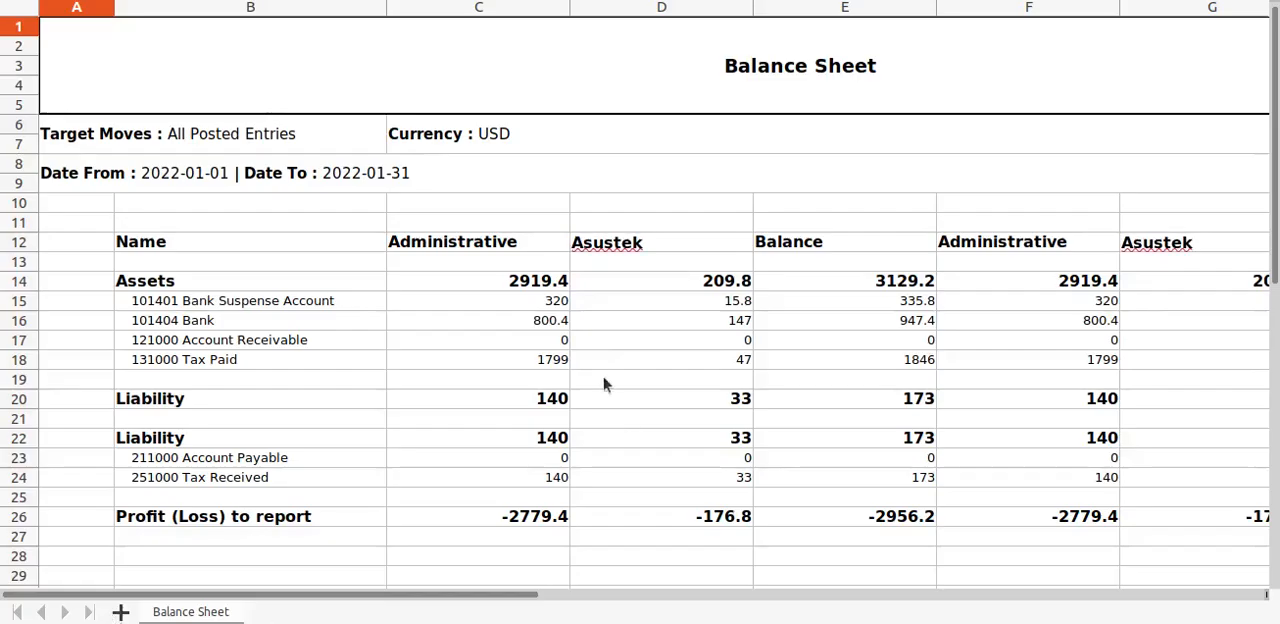
ctrl+scroll(643, 346, down, 2)
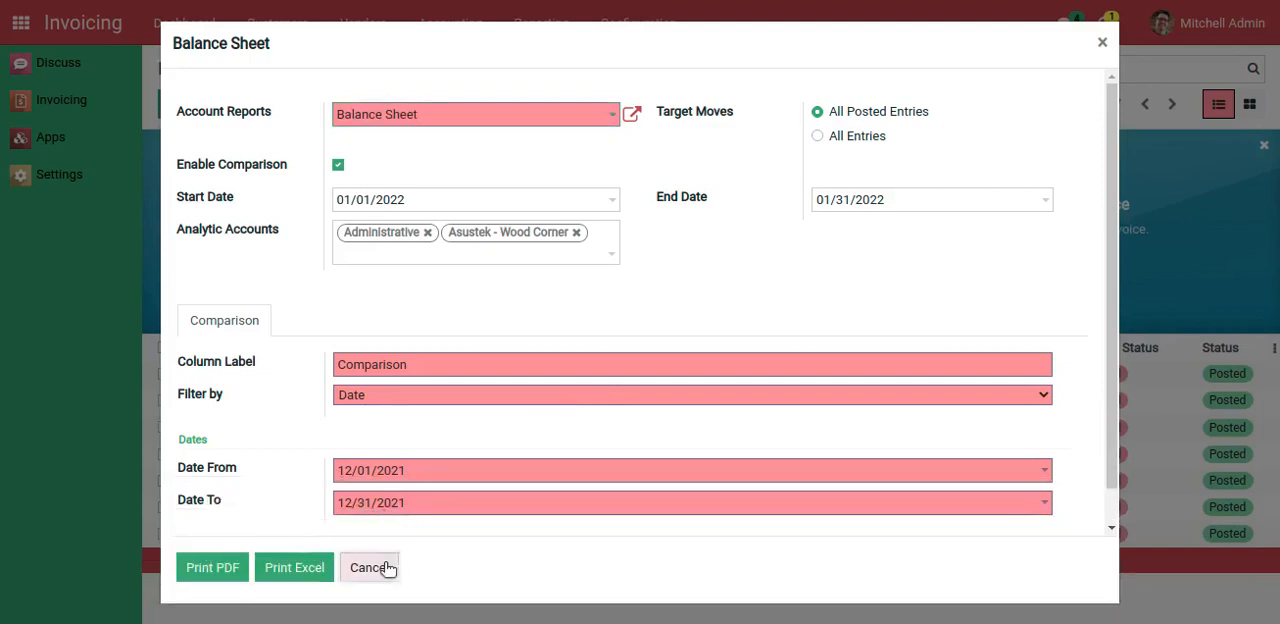
click(380, 566)
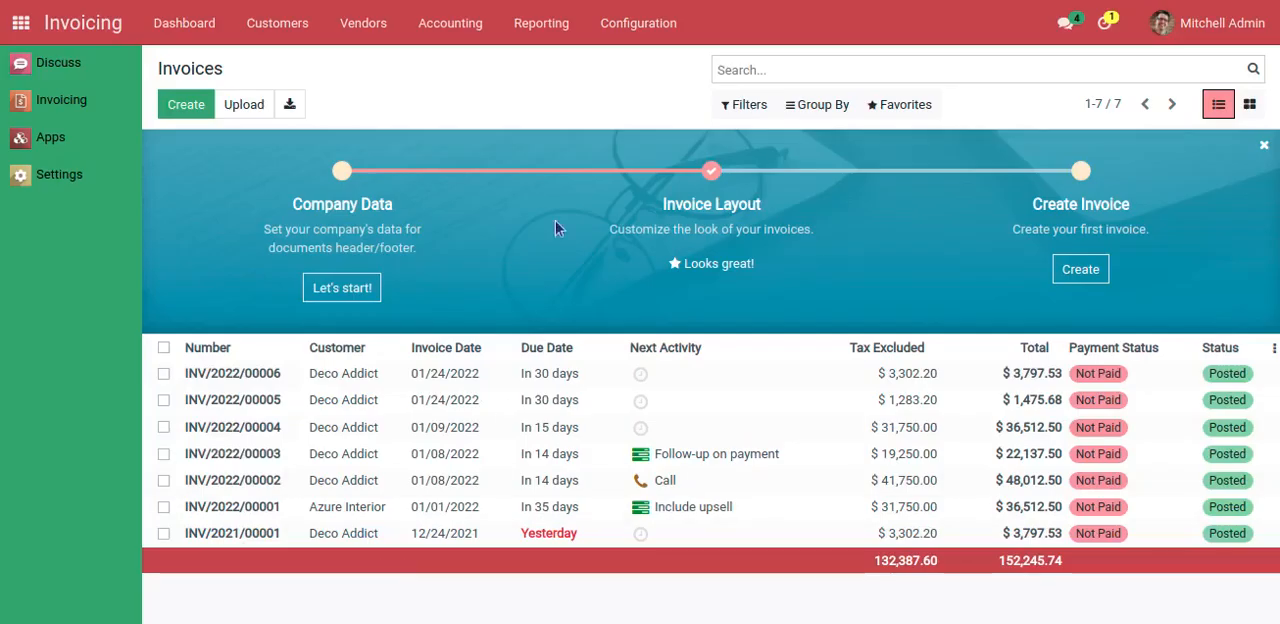
Open the Profit and Loss financial report and set its period from 01/01/2022 to 01/31/2022
click(537, 40)
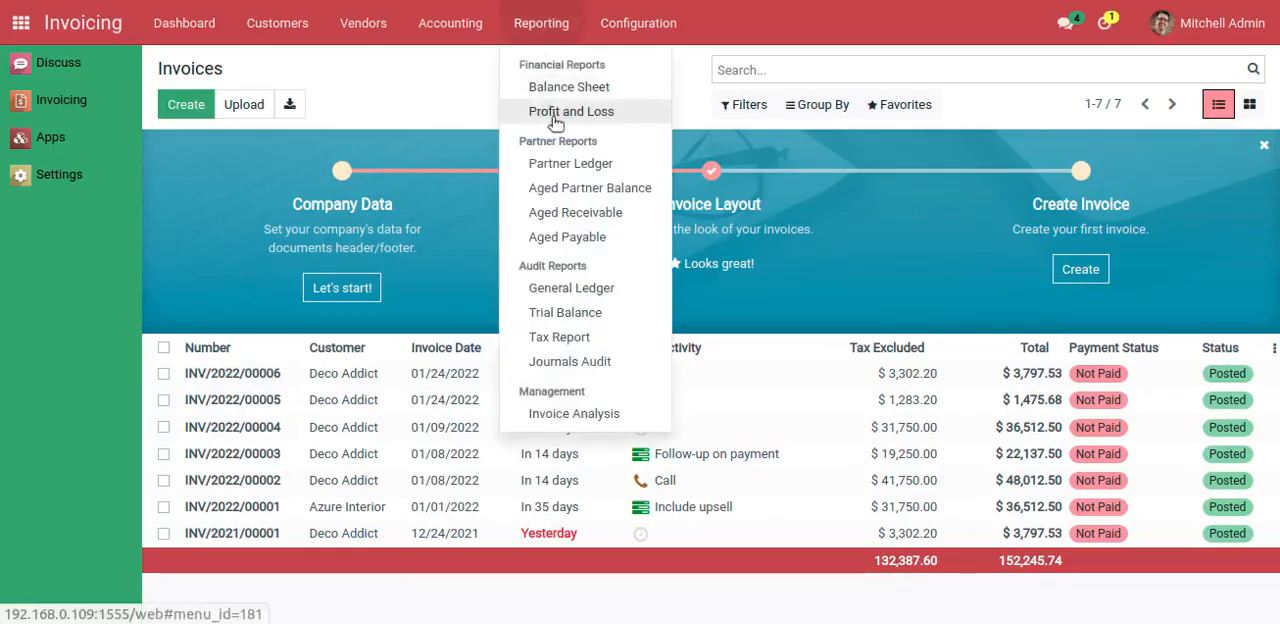
click(552, 112)
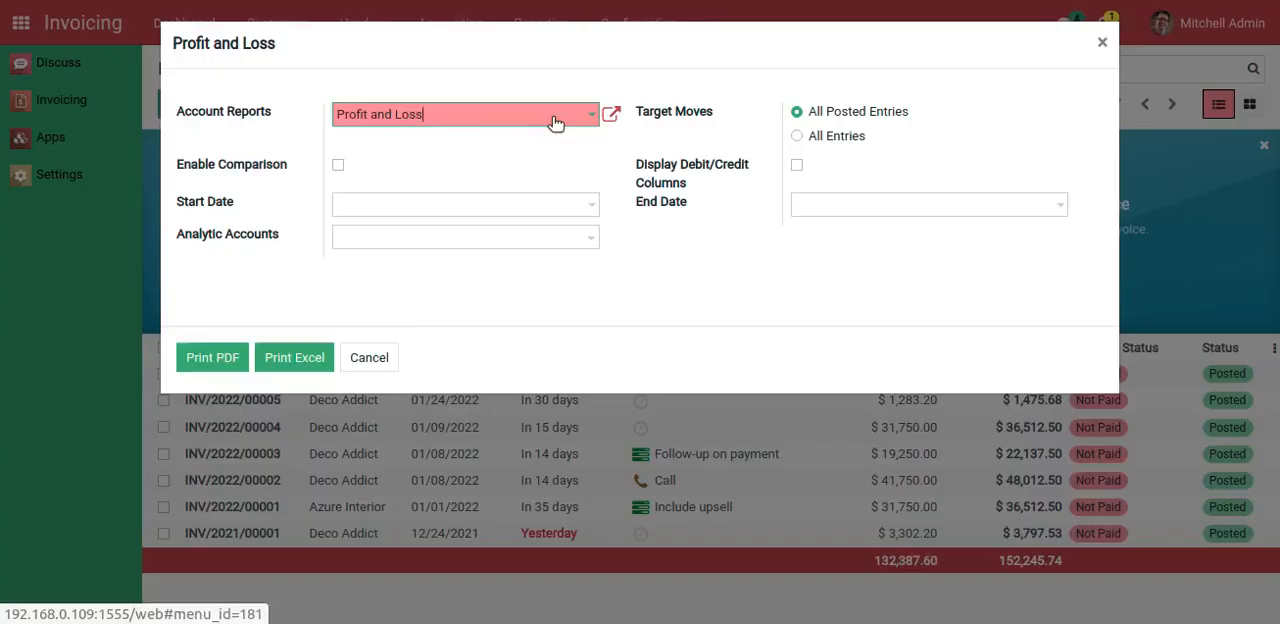
triple_click(173, 43)
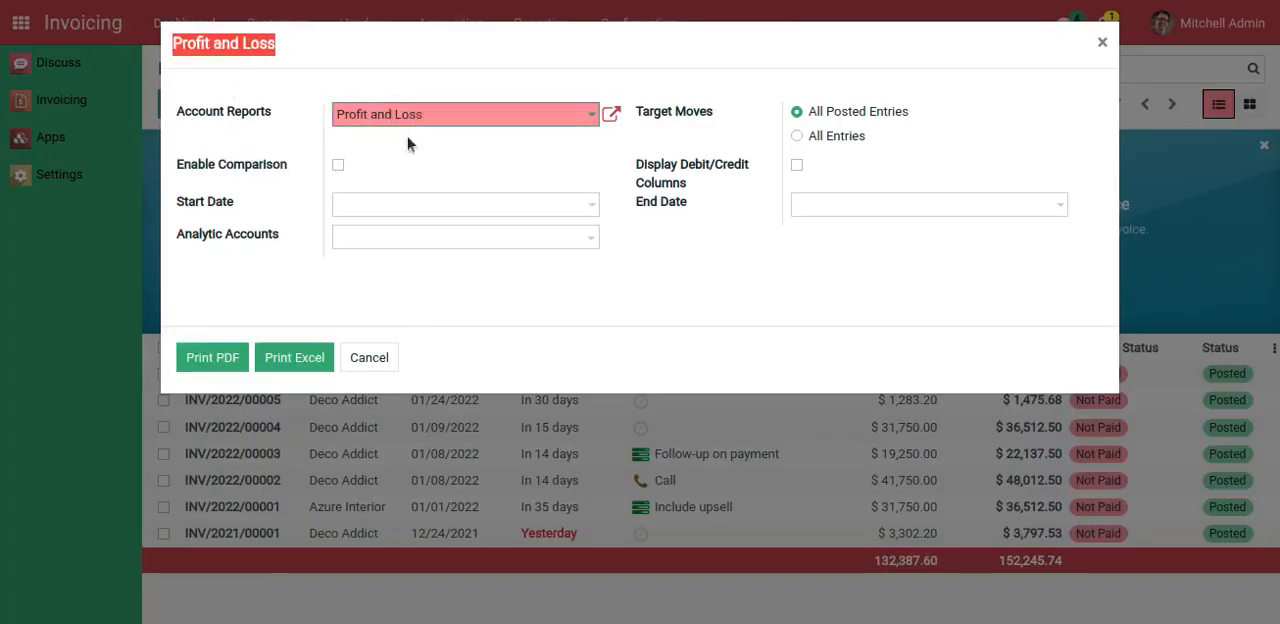
click(378, 203)
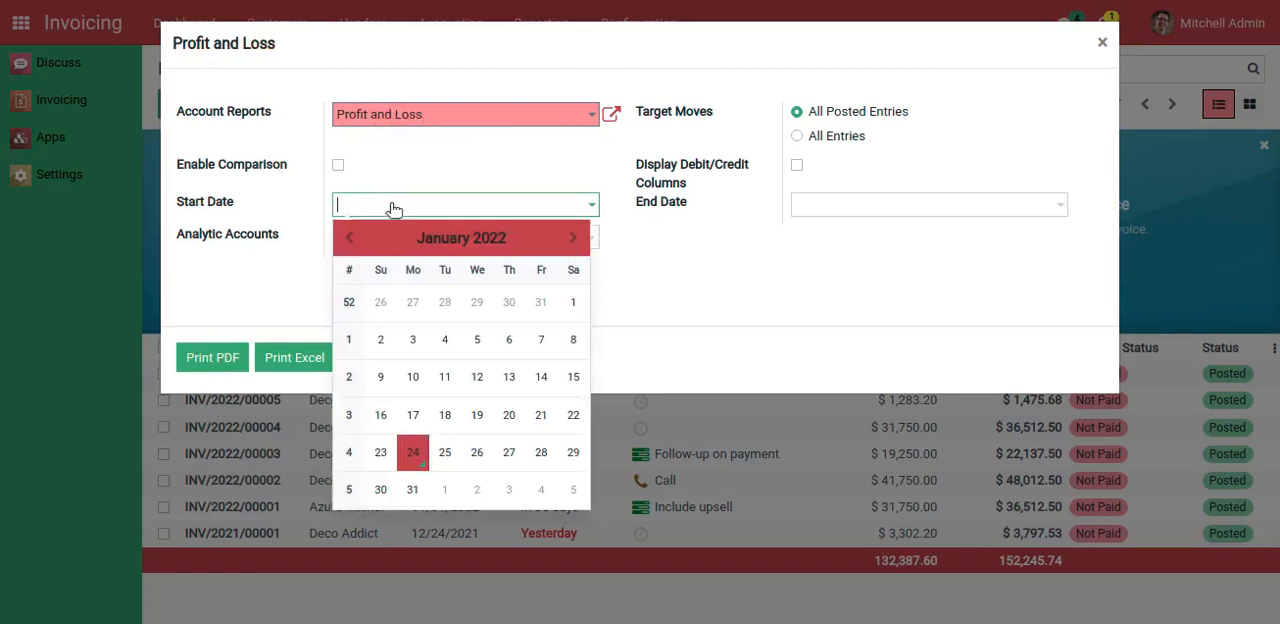
click(568, 300)
click(802, 208)
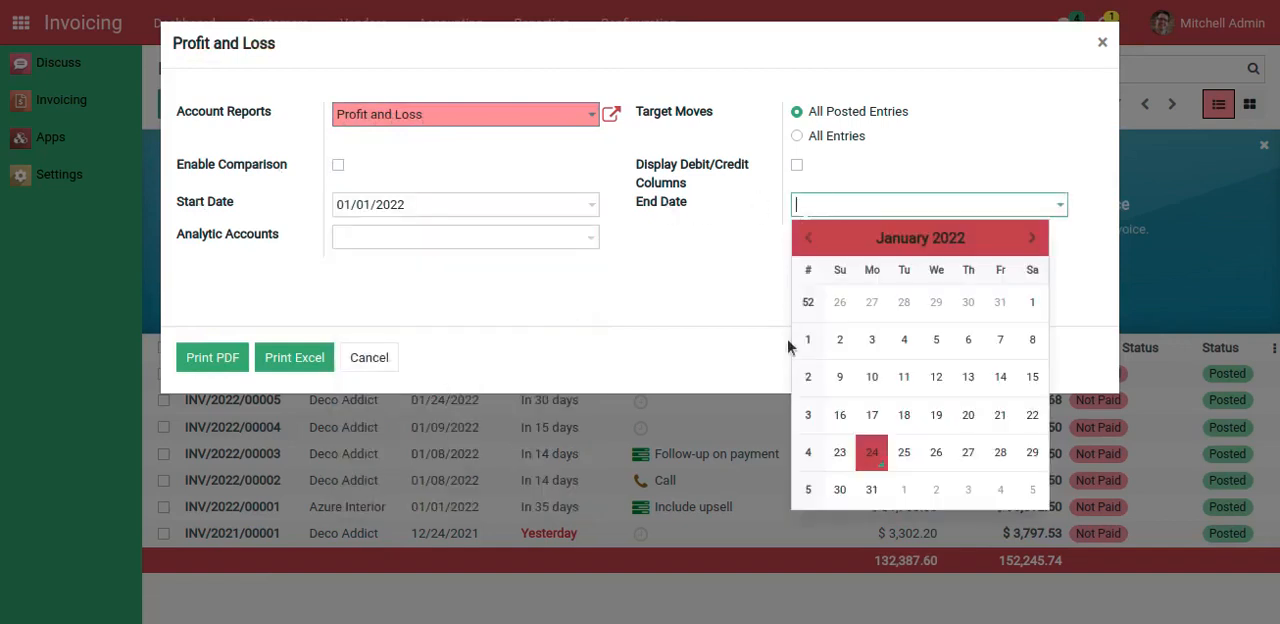
click(867, 488)
Add Administrative and Asustek - Wood Corner as the Profit and Loss report's analytic accounts
click(386, 234)
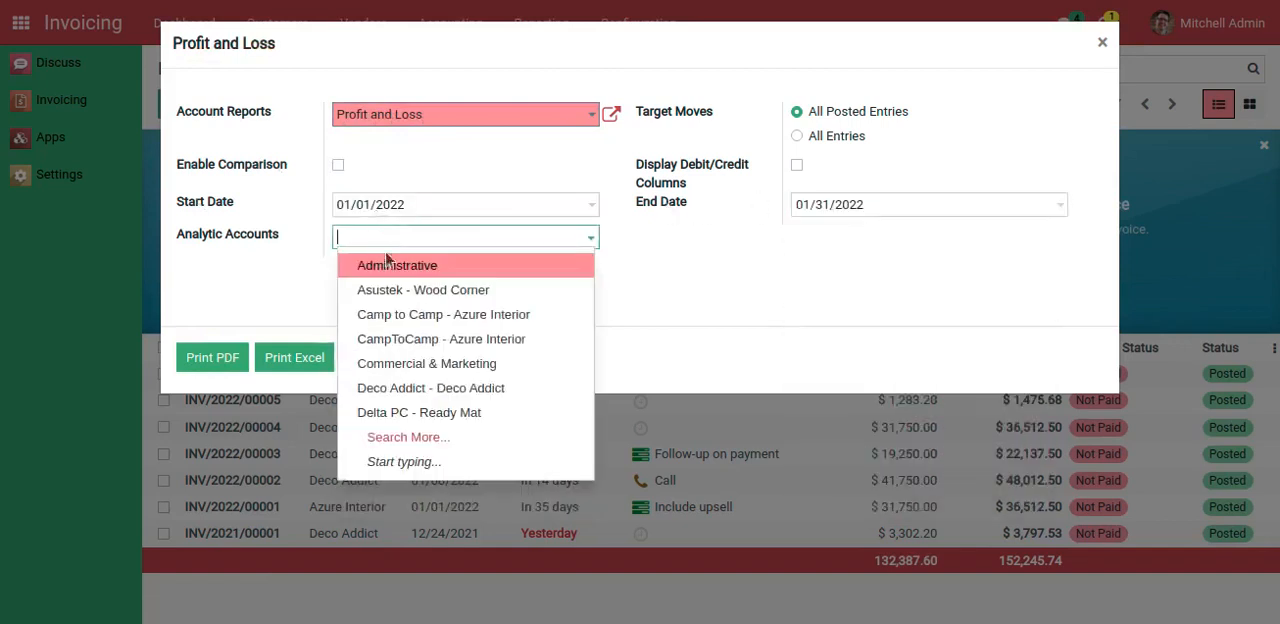
click(430, 257)
click(443, 249)
click(466, 262)
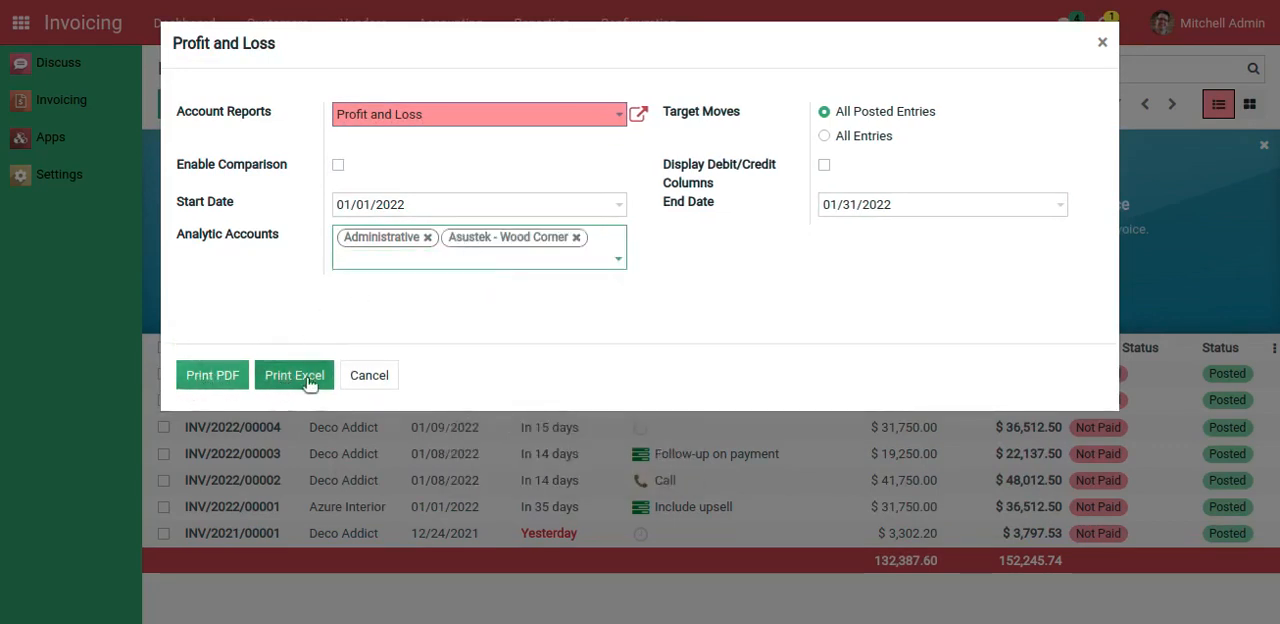
Print the Profit and Loss report as both PDF and Excel, and open the downloaded PDF
click(210, 379)
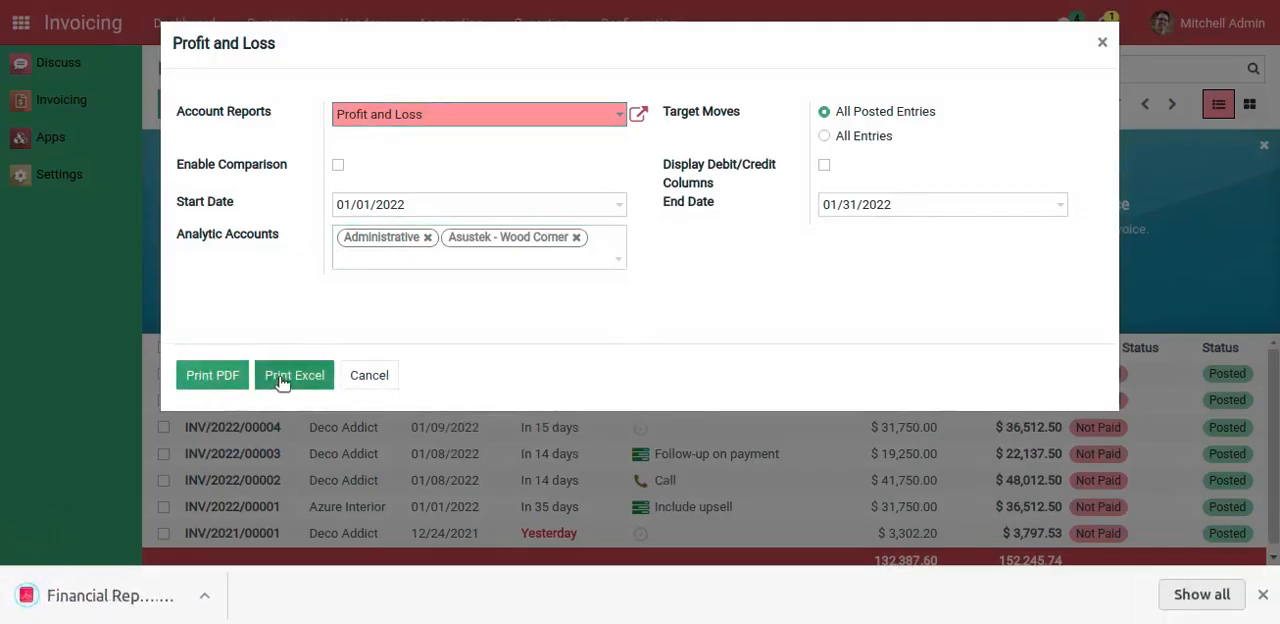
click(289, 378)
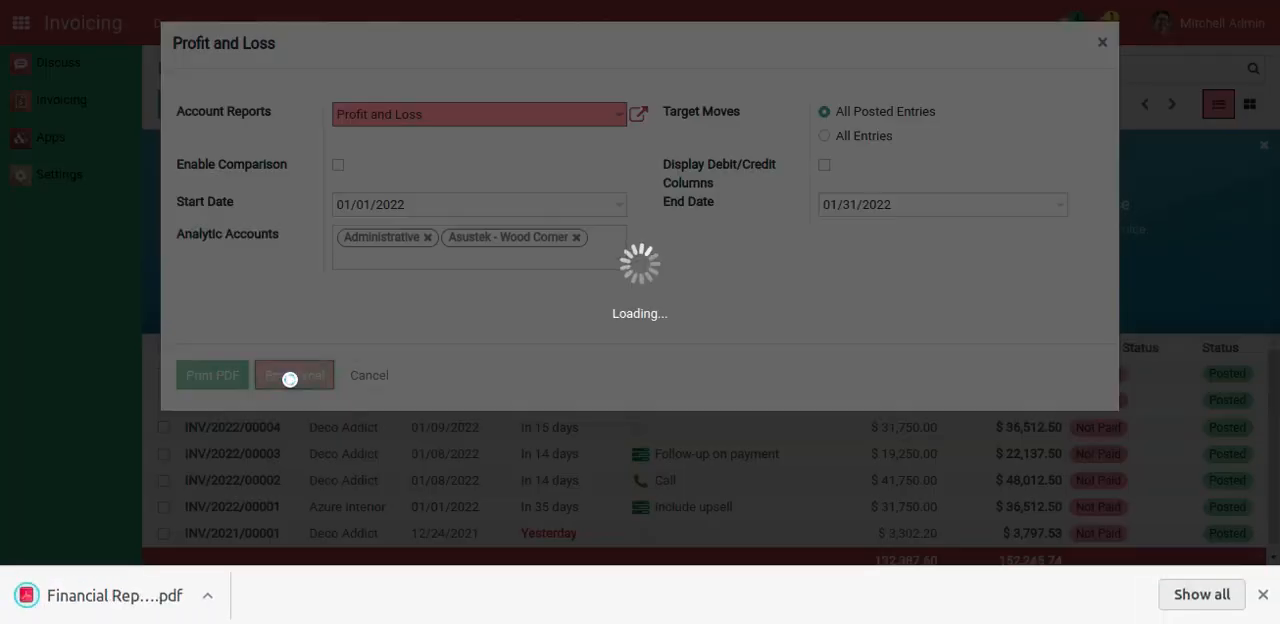
click(345, 617)
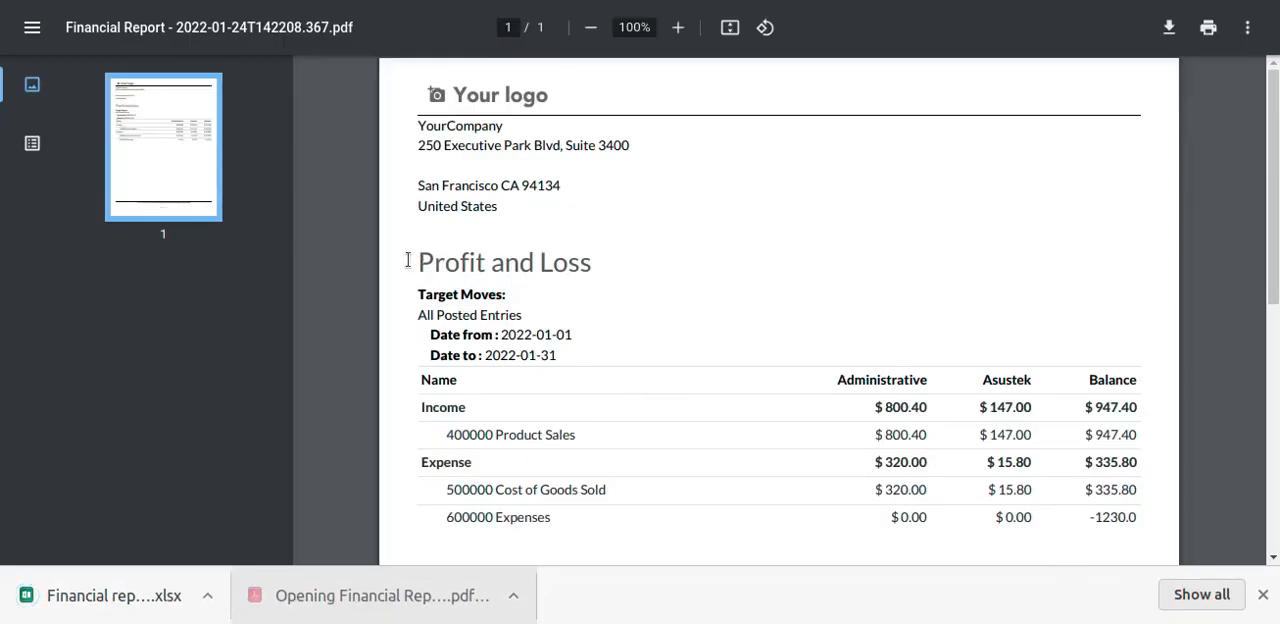
Examine the Profit and Loss PDF's title, analytic account columns, and the Income and Expense rows
drag(407, 260, 604, 265)
scroll(503, 305, down, 1)
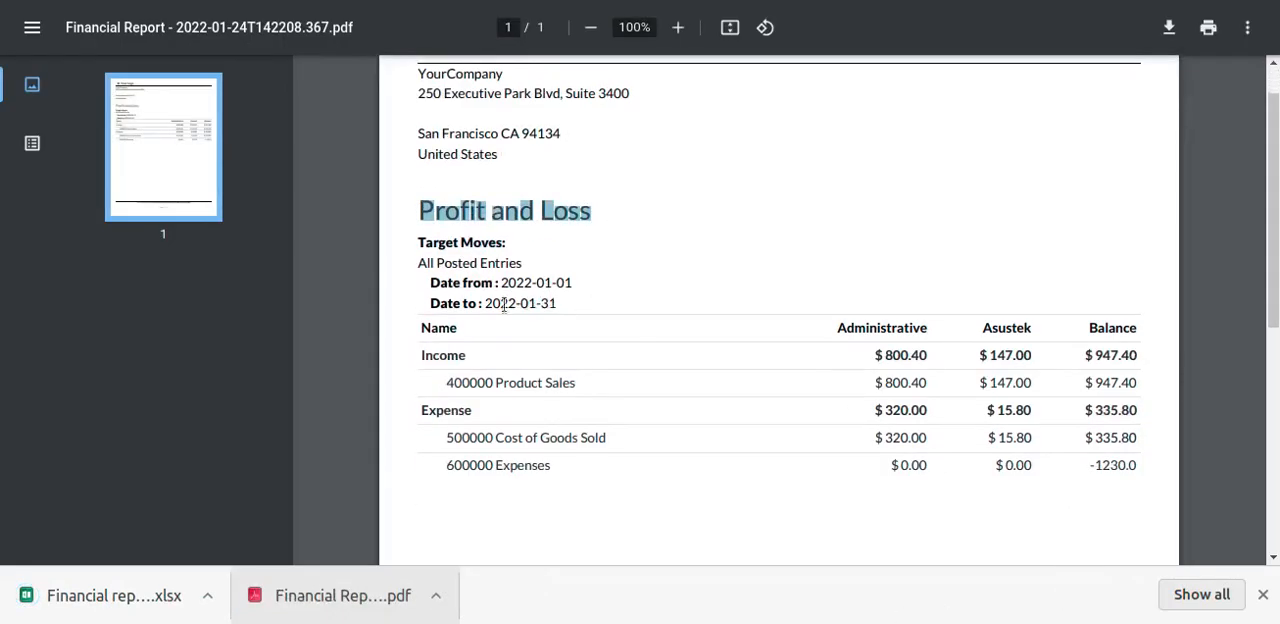
drag(438, 342, 438, 330)
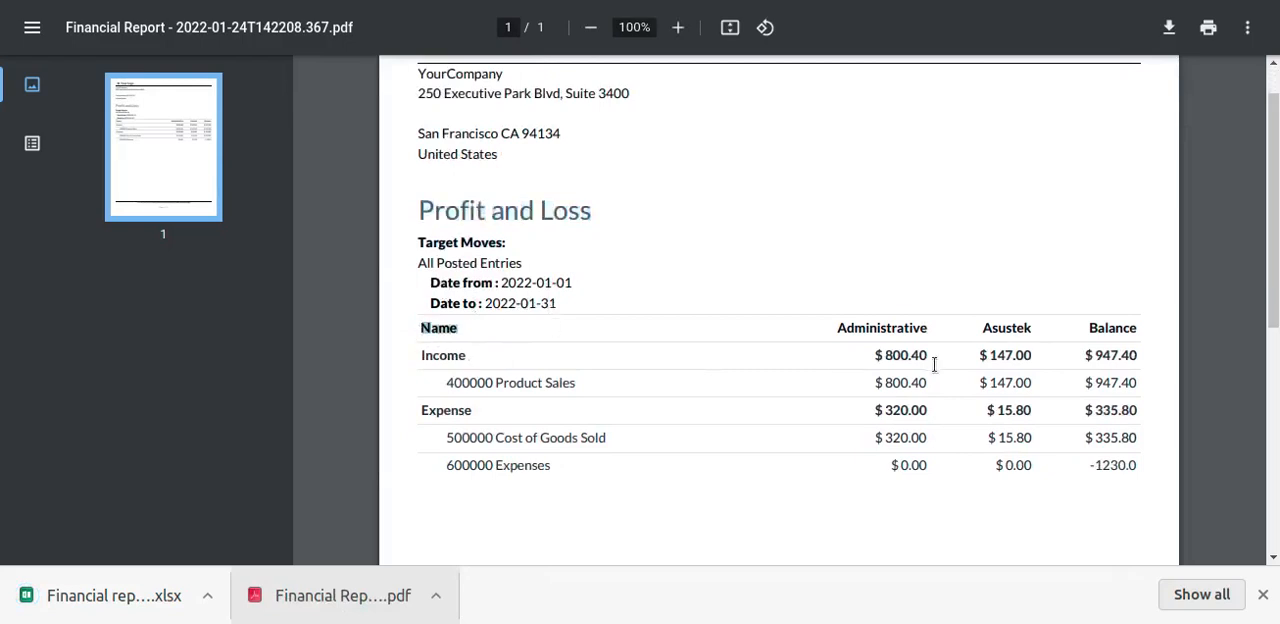
drag(836, 331, 1116, 326)
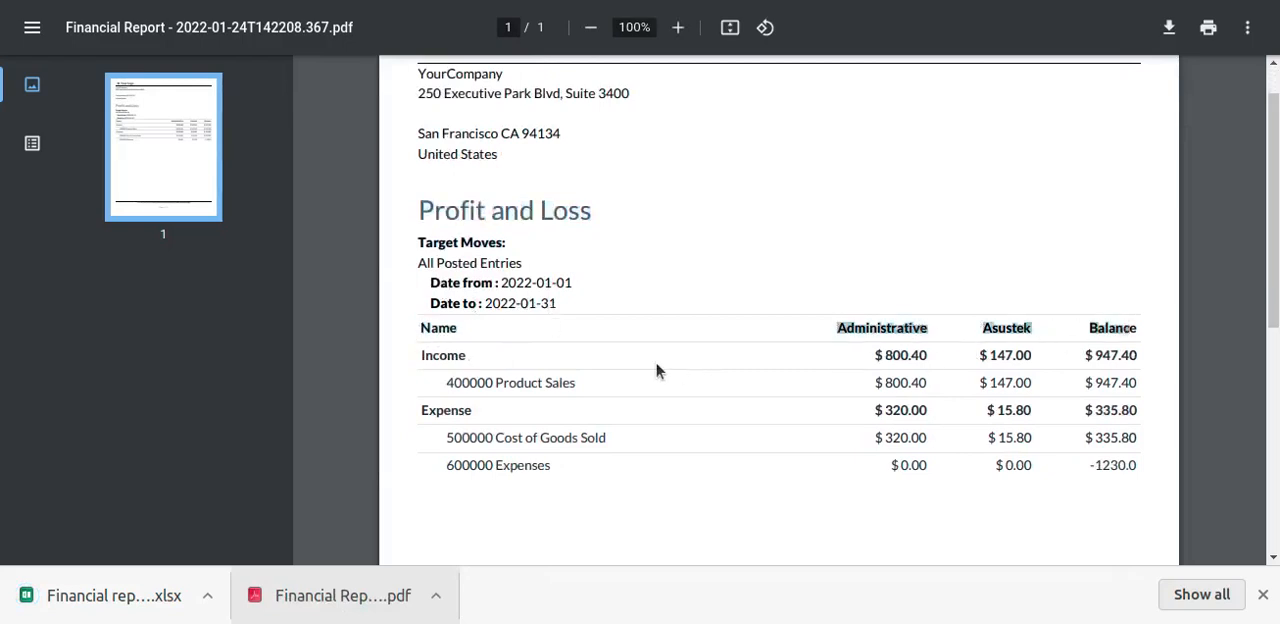
drag(421, 360, 1145, 350)
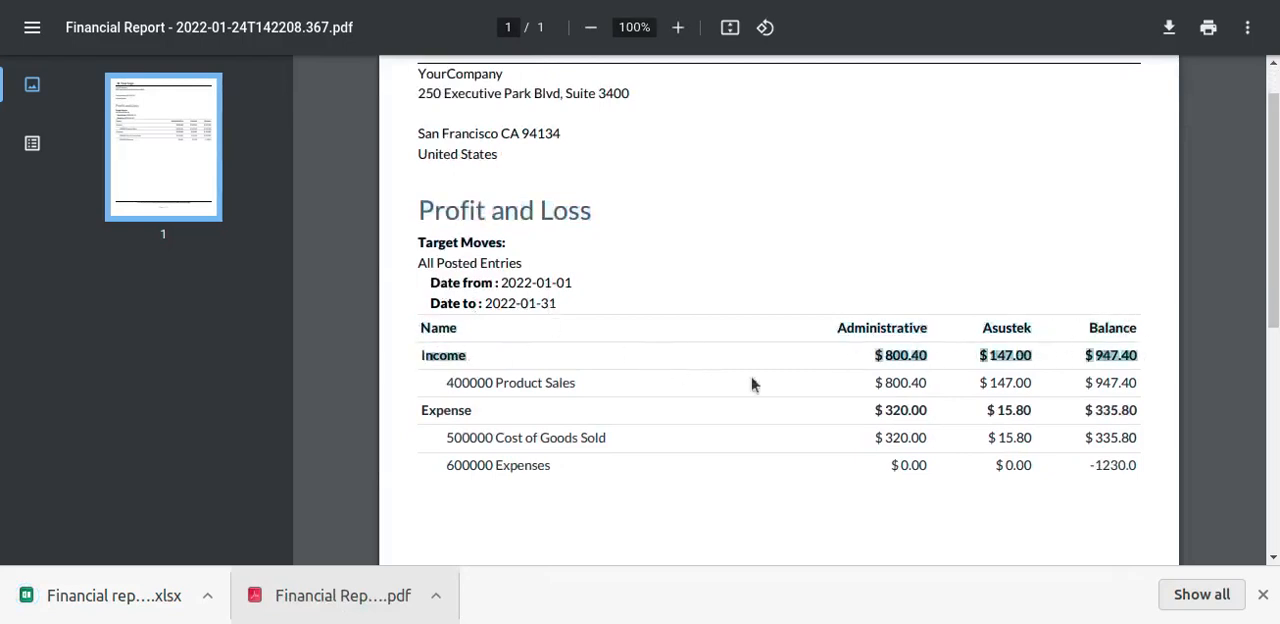
drag(432, 384, 1140, 393)
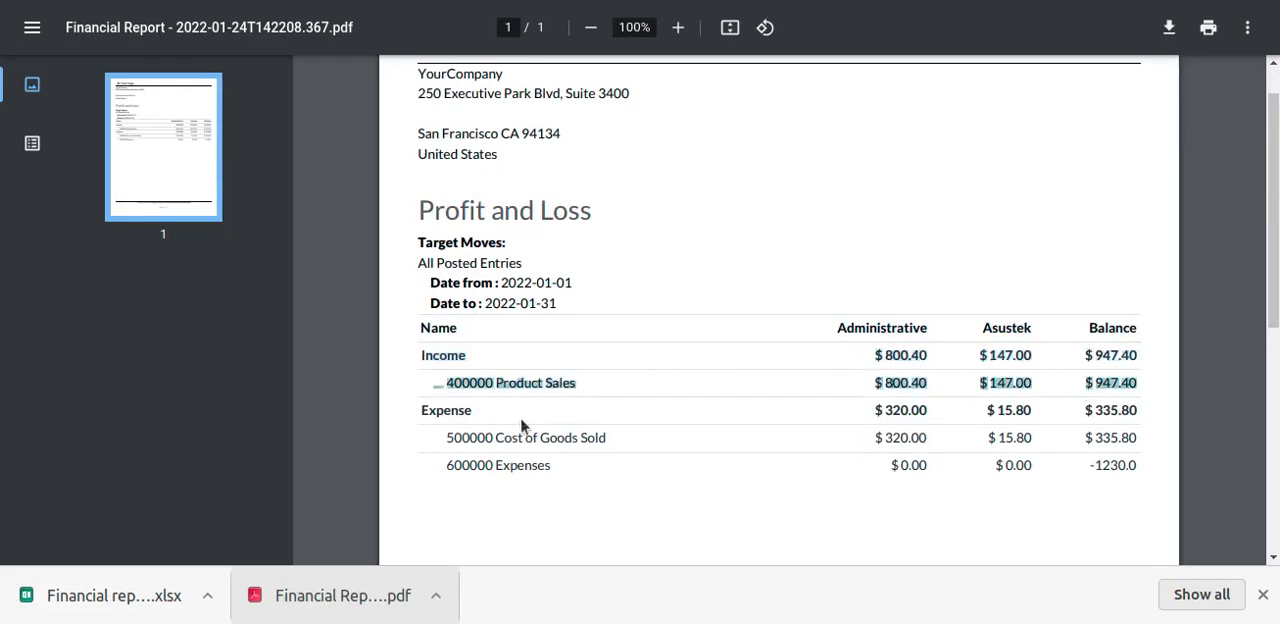
drag(413, 410, 1150, 410)
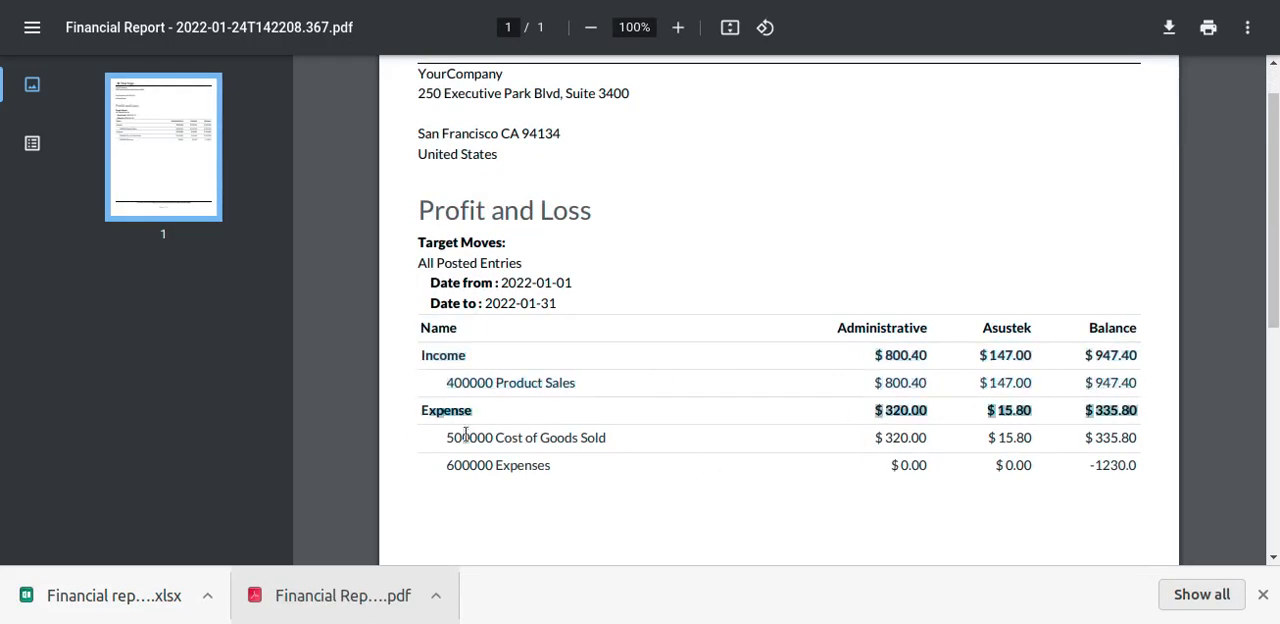
drag(421, 437, 1183, 429)
click(408, 469)
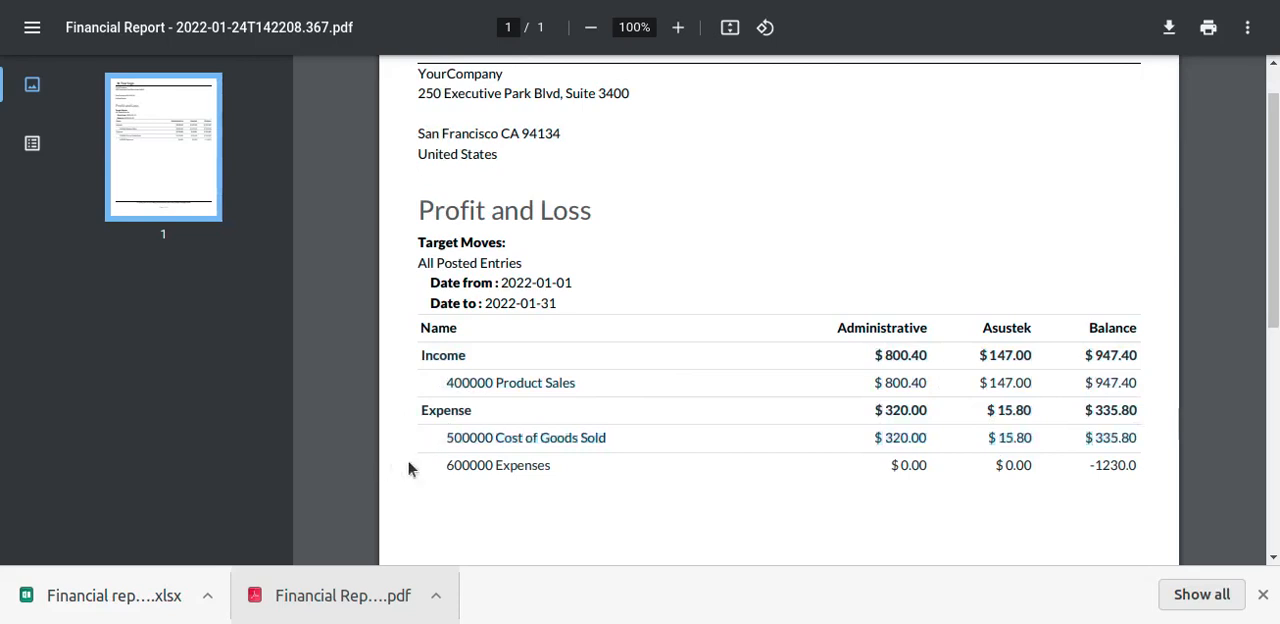
drag(447, 466, 1137, 457)
click(1132, 449)
Open the downloaded Excel version of the Profit and Loss report
click(122, 610)
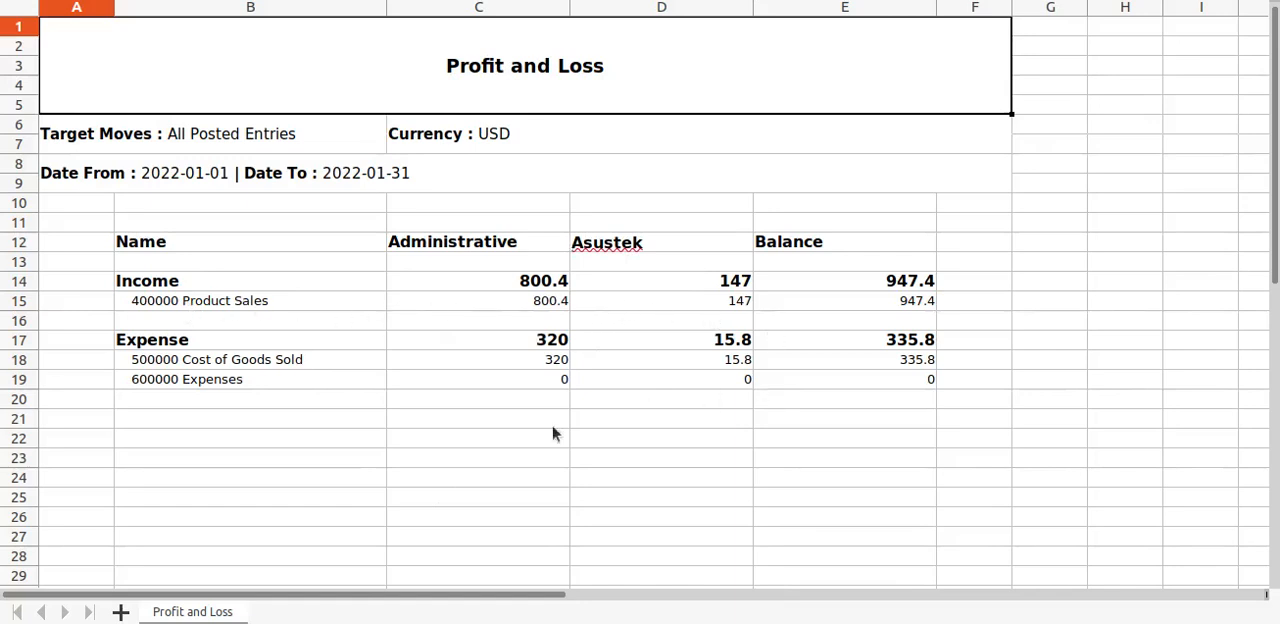
Return from the Profit and Loss spreadsheet to Invoicing and close the Profit and Loss report dialog
key(alt+Tab)
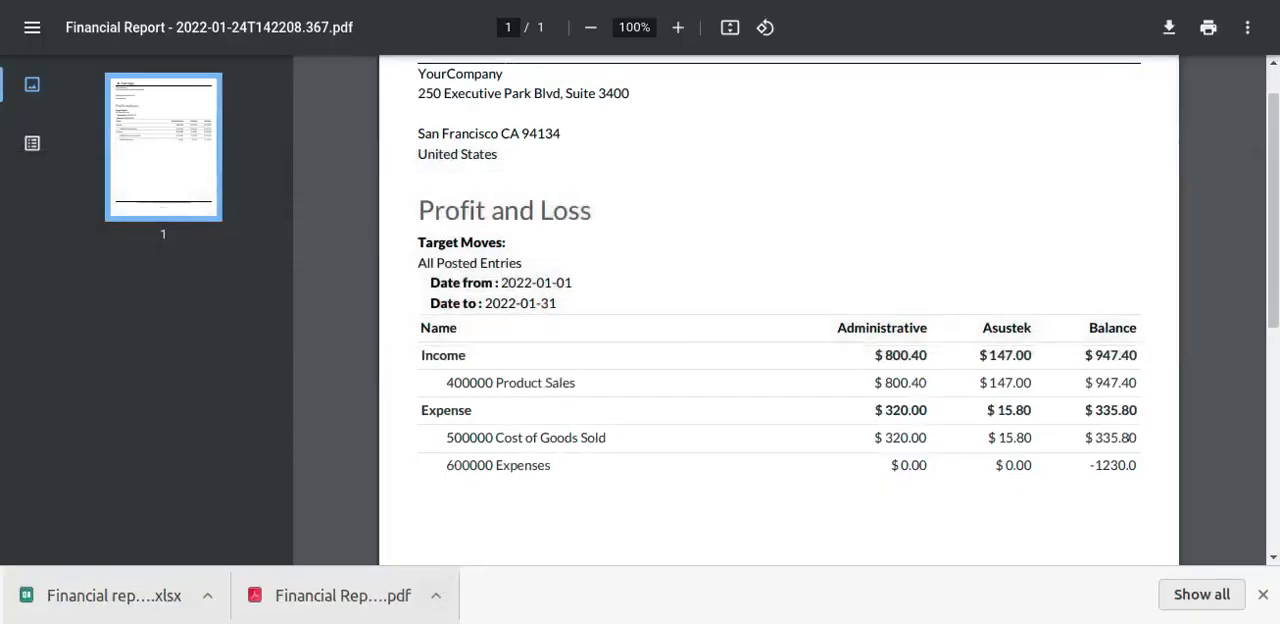
key(alt+Tab)
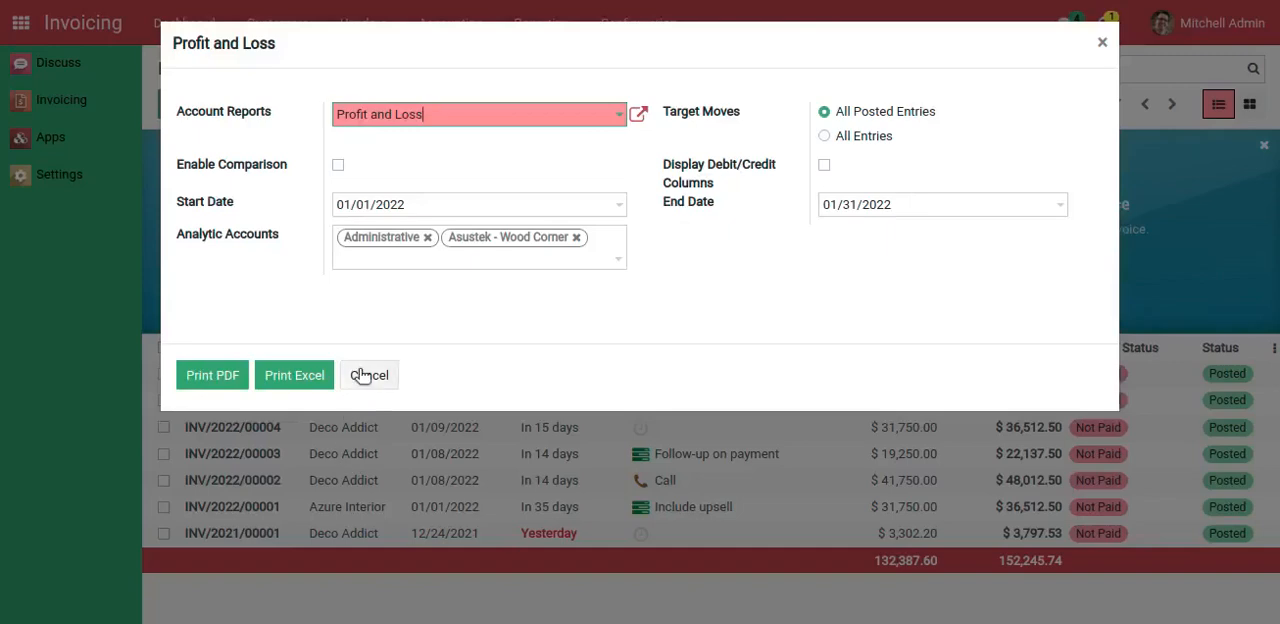
click(362, 375)
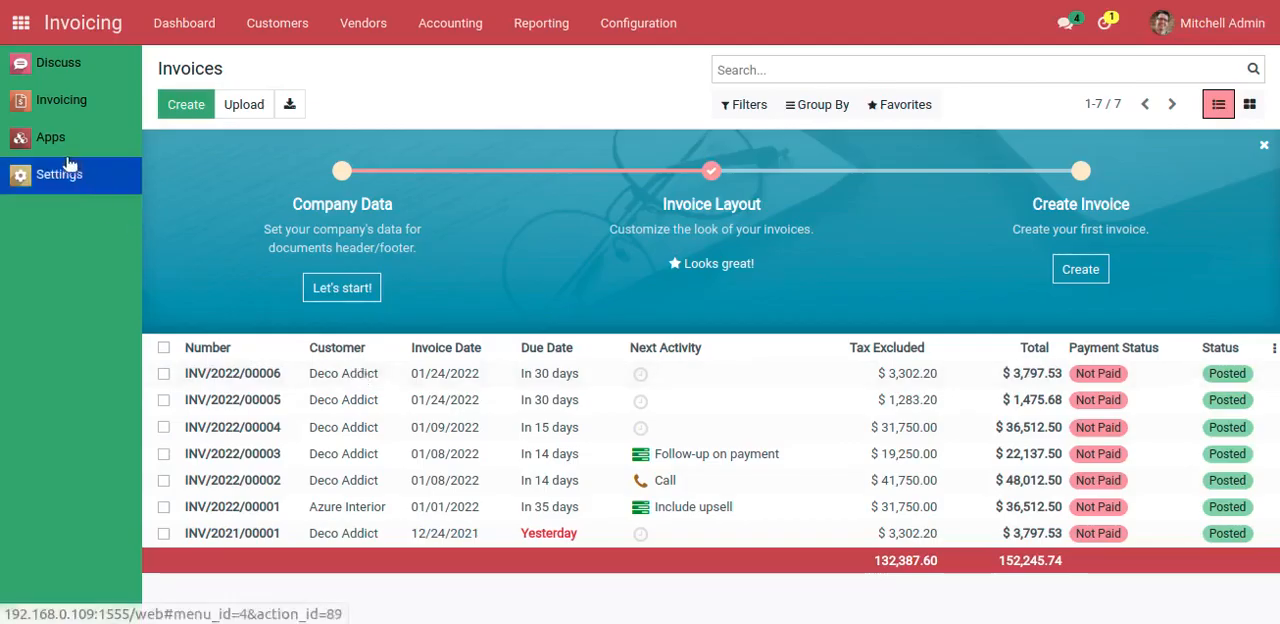
Search all modules in Apps for "pnl", without the default Apps filter
click(24, 26)
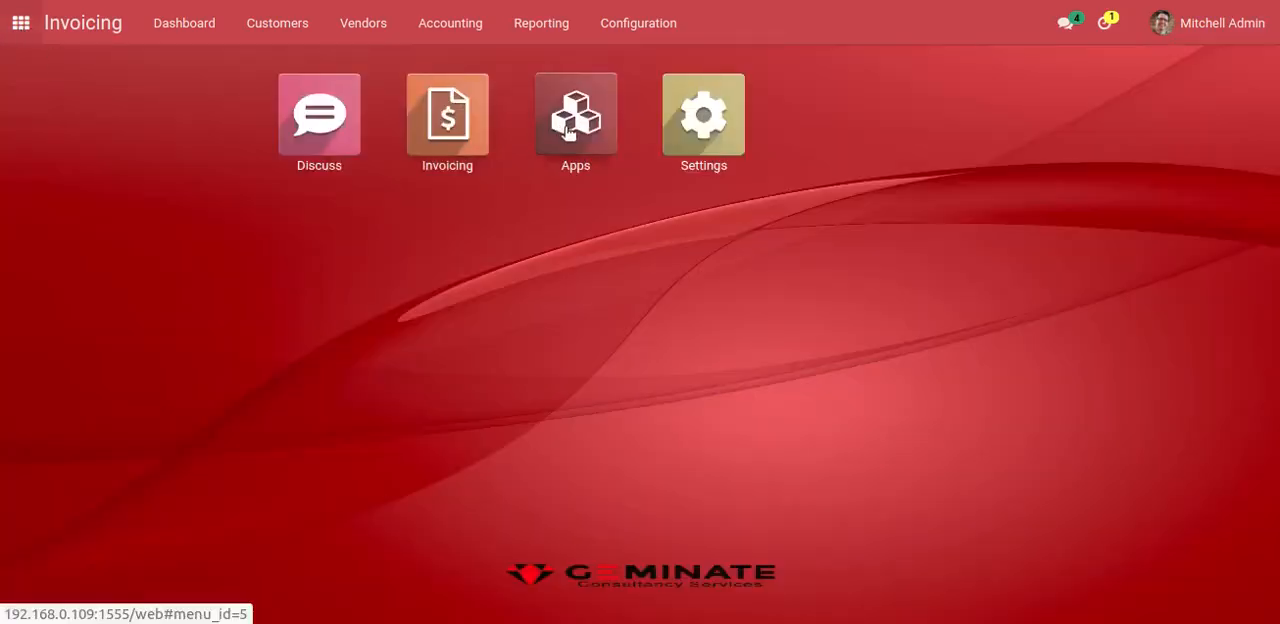
click(564, 126)
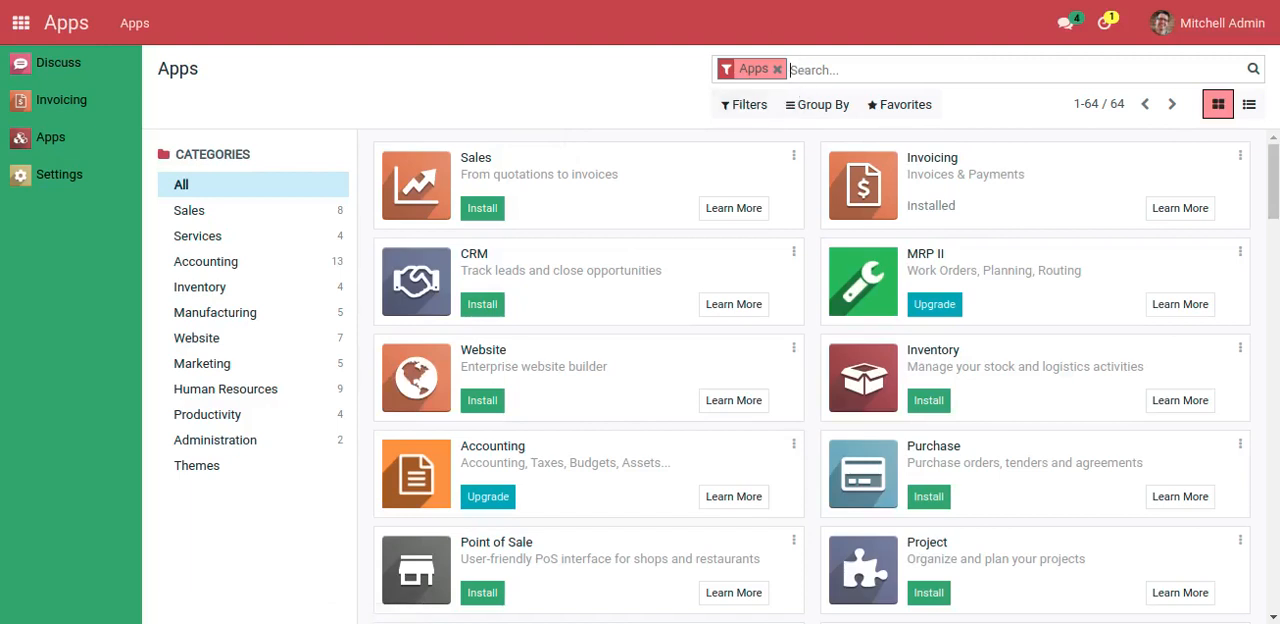
key(BackSpace)
text(pnl)
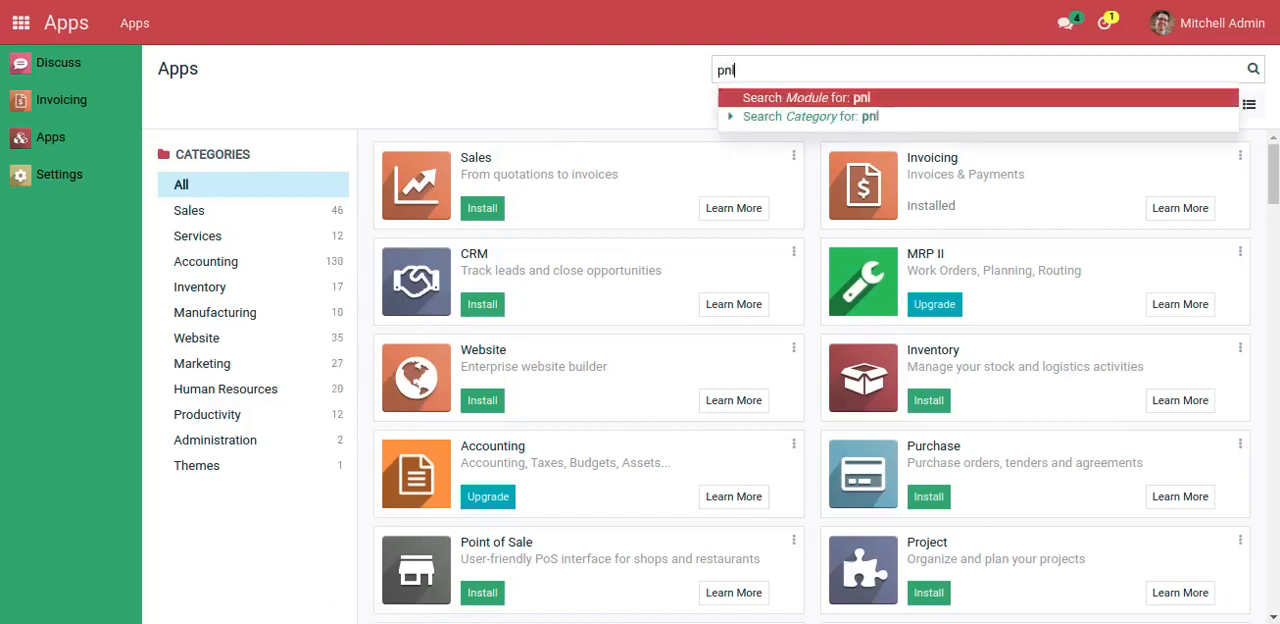
key(Return)
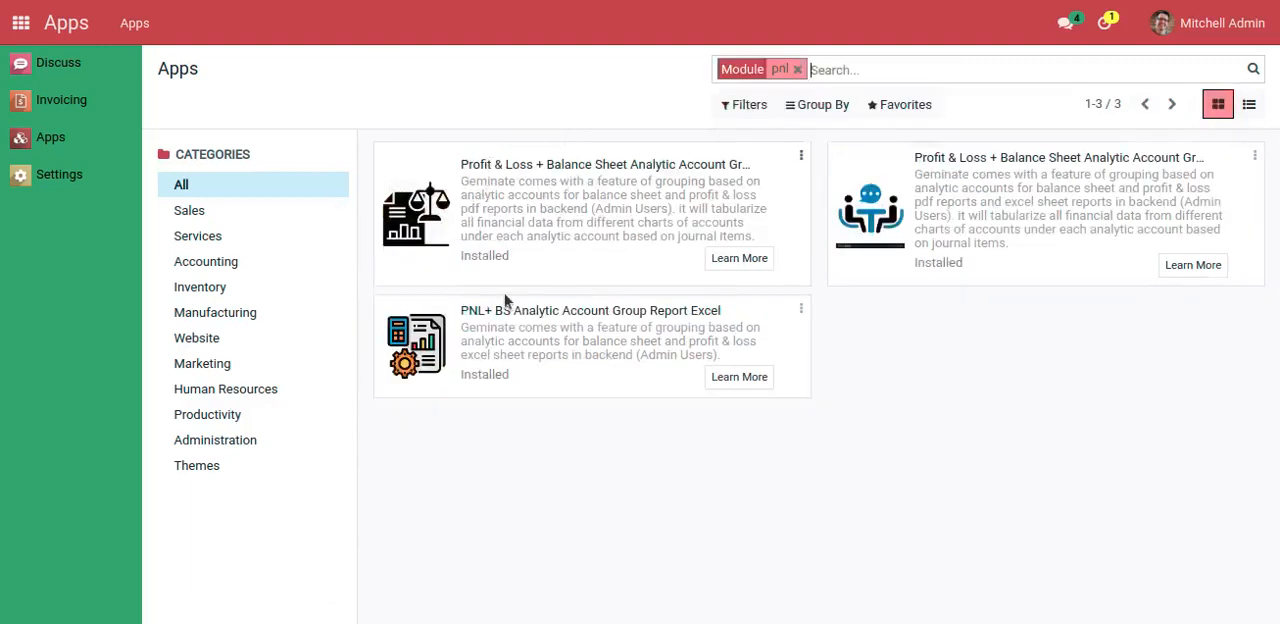
Uninstall the PNL+ BS Analytic Account Group Report Excel module and confirm the removal
click(802, 312)
click(744, 410)
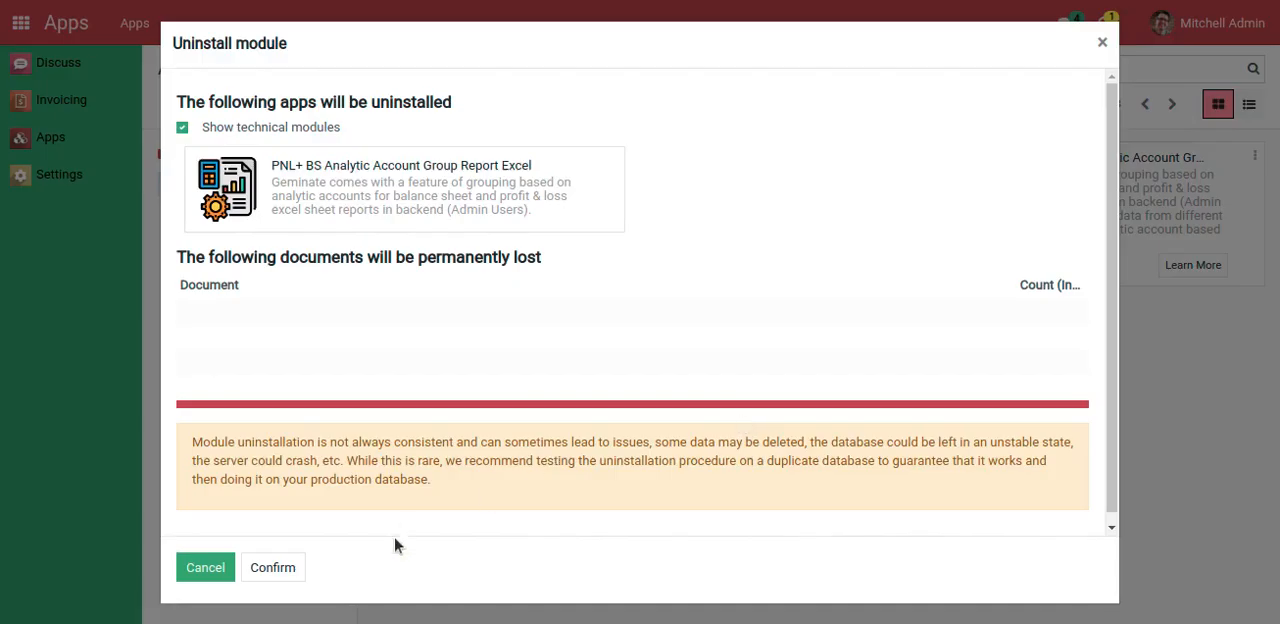
click(273, 569)
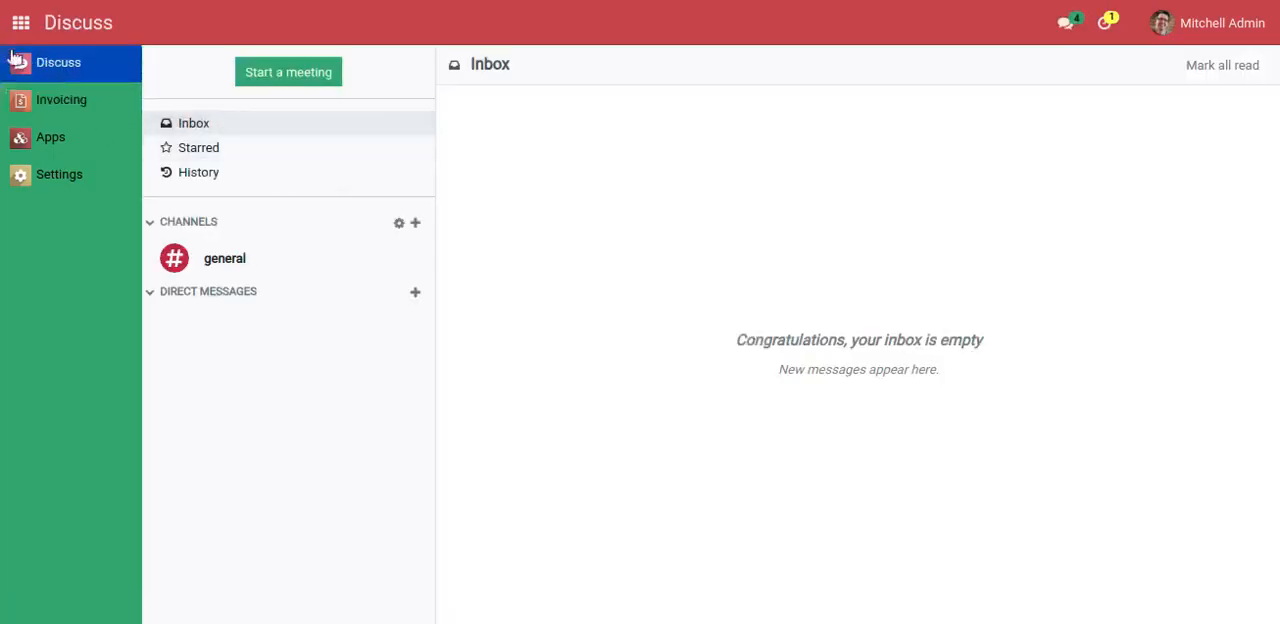
Open the Balance Sheet report in Invoicing and set its period from 01/01/2022 to 01/31/2022
click(20, 26)
click(447, 114)
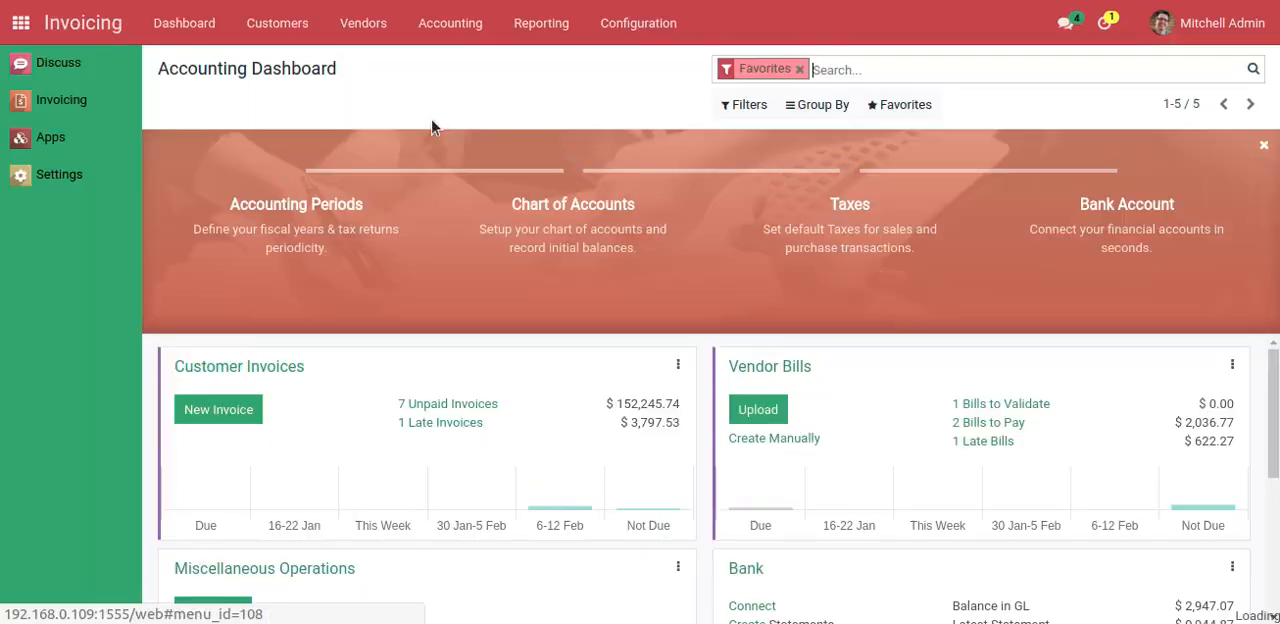
click(541, 32)
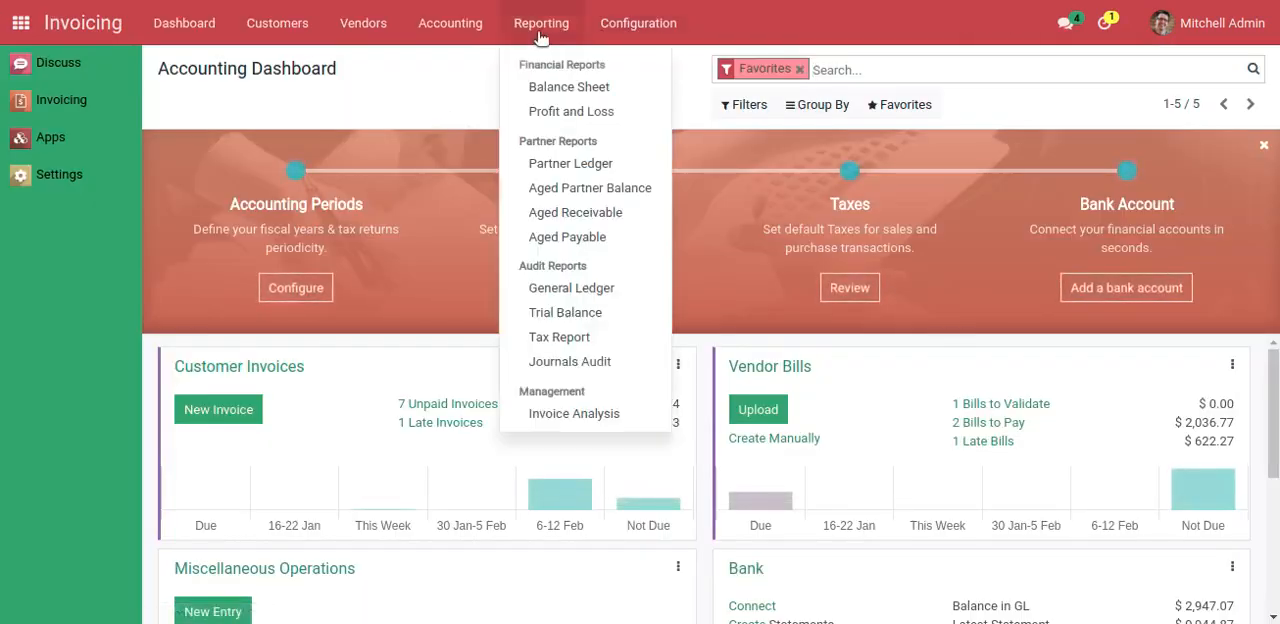
click(546, 88)
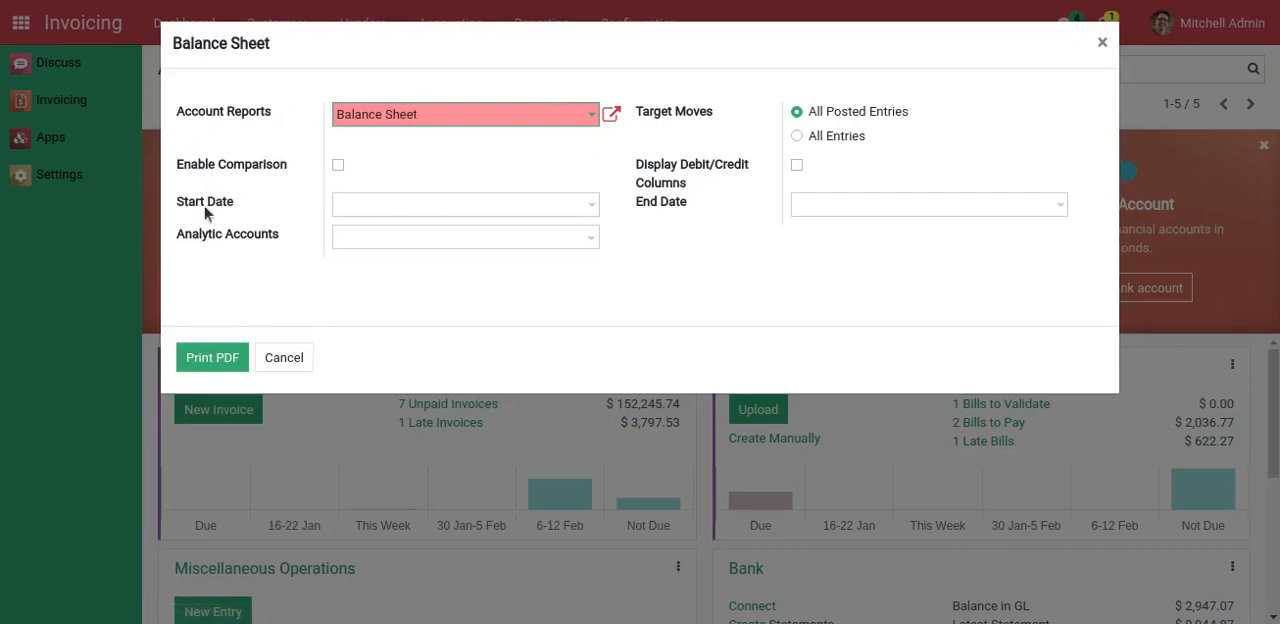
click(465, 207)
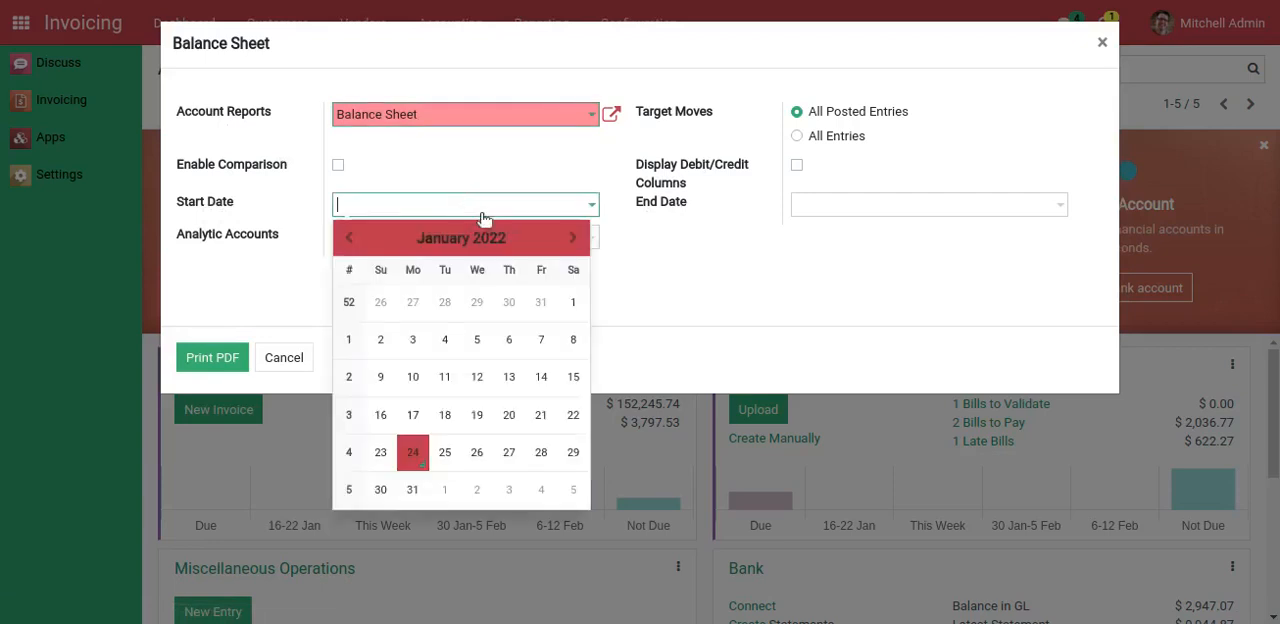
click(574, 300)
click(846, 212)
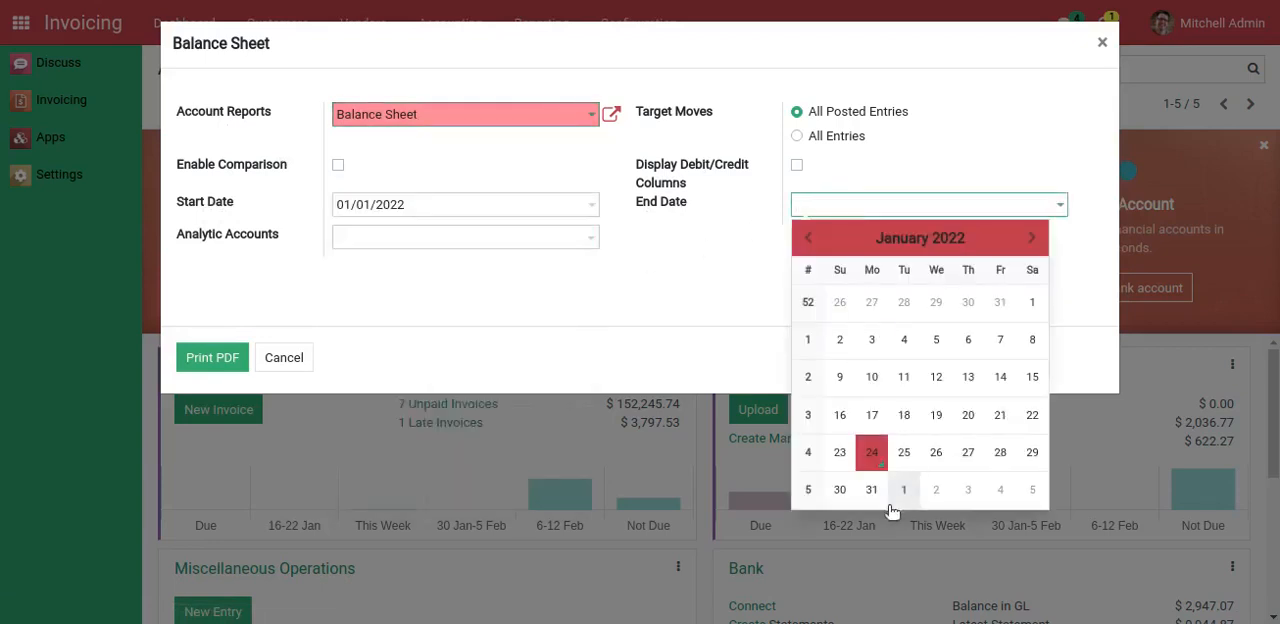
click(871, 489)
Add Administrative and Asustek - Wood Corner as the Balance Sheet report's analytic accounts
click(371, 234)
click(450, 262)
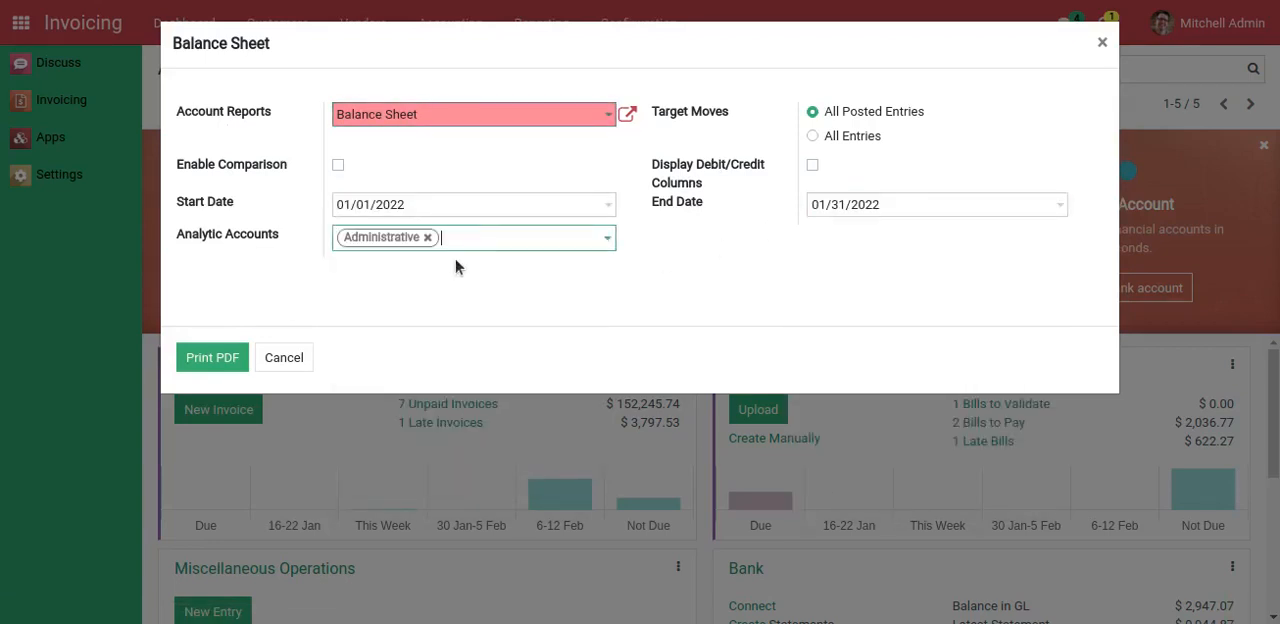
click(486, 247)
click(483, 281)
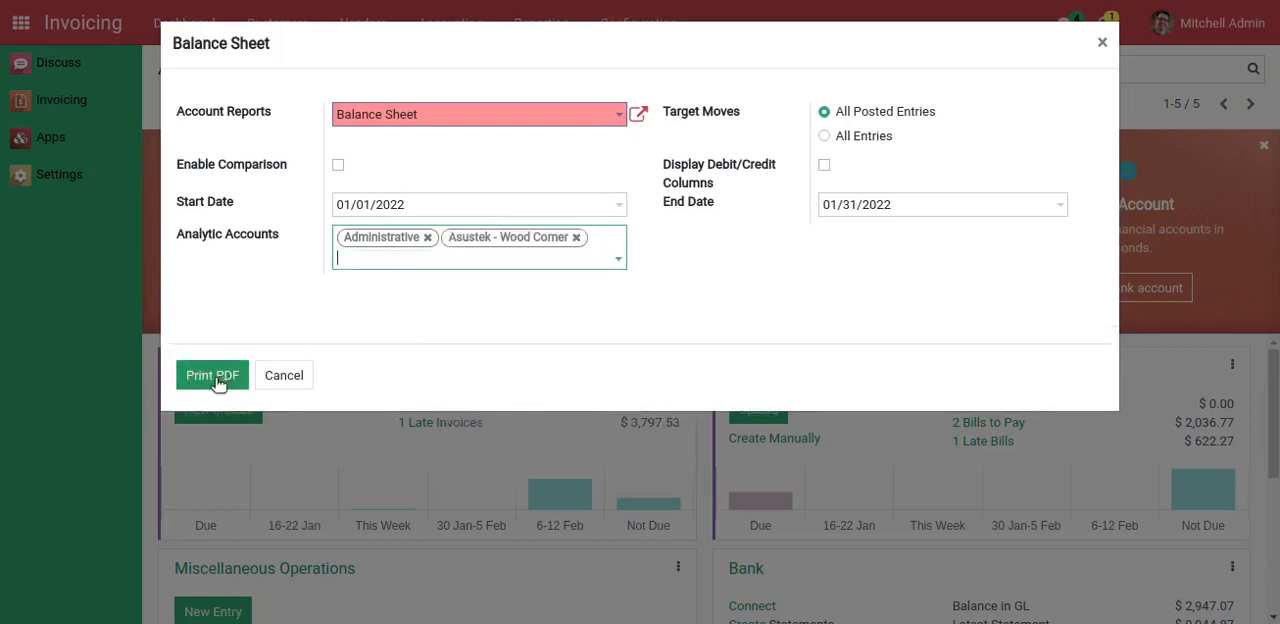
Print the Balance Sheet report as PDF and examine the downloaded file's title and analytic account columns
click(216, 380)
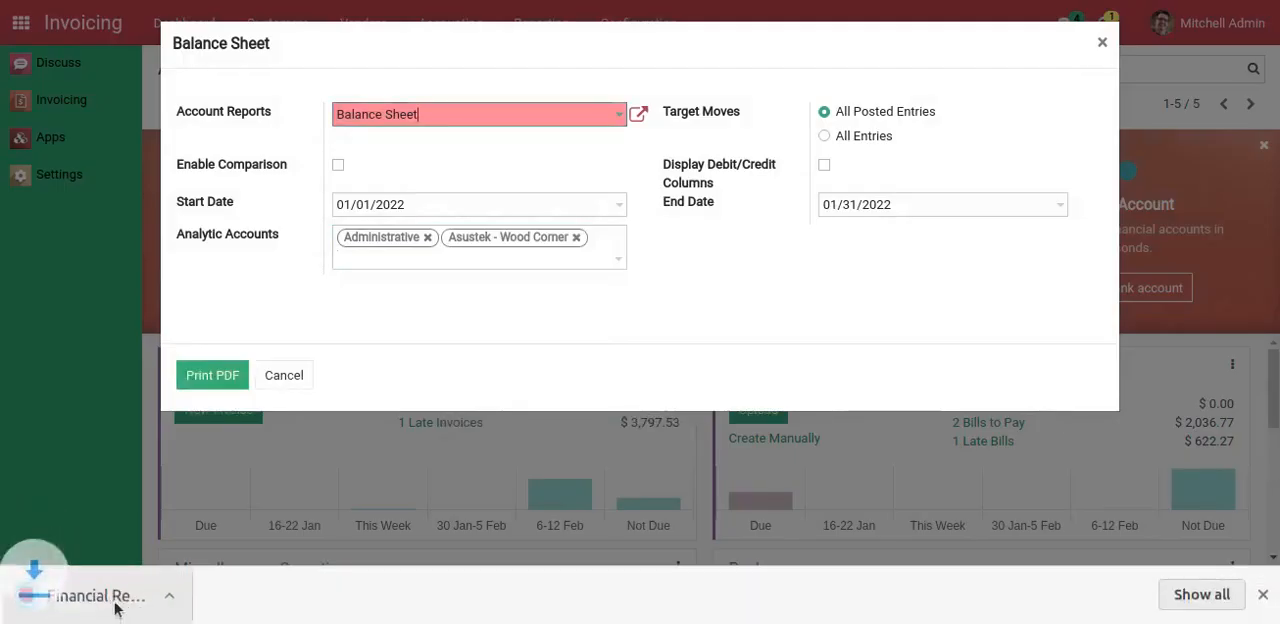
click(116, 605)
drag(421, 262, 594, 262)
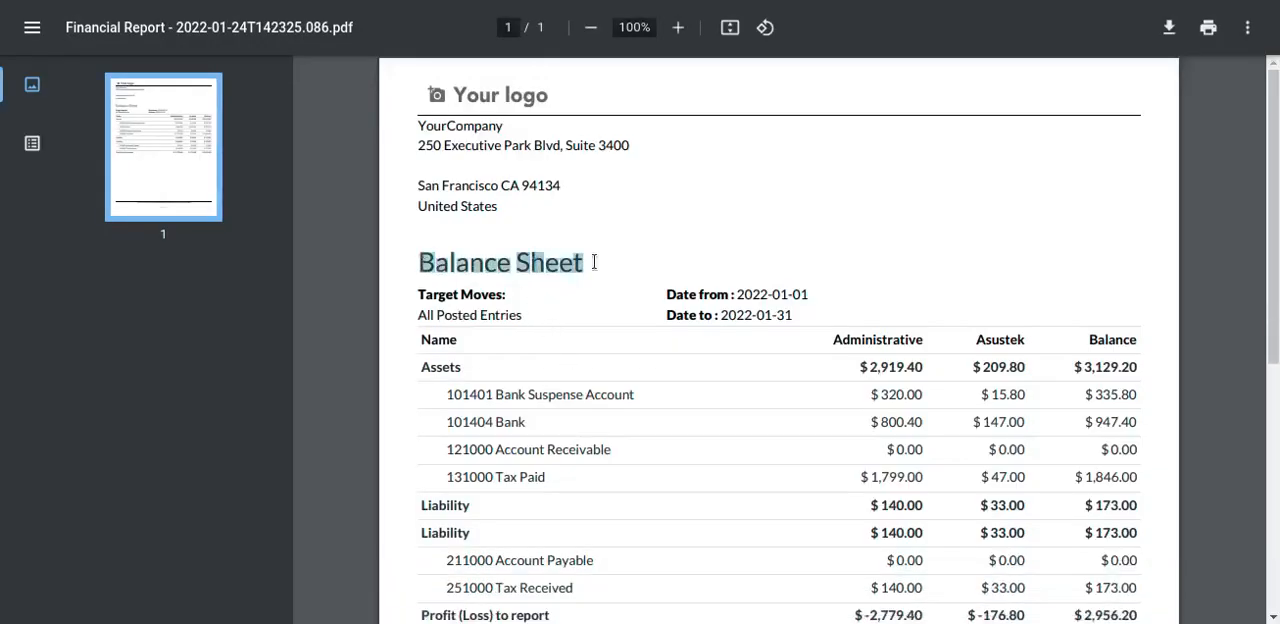
drag(828, 340, 1140, 338)
scroll(735, 320, down, 1)
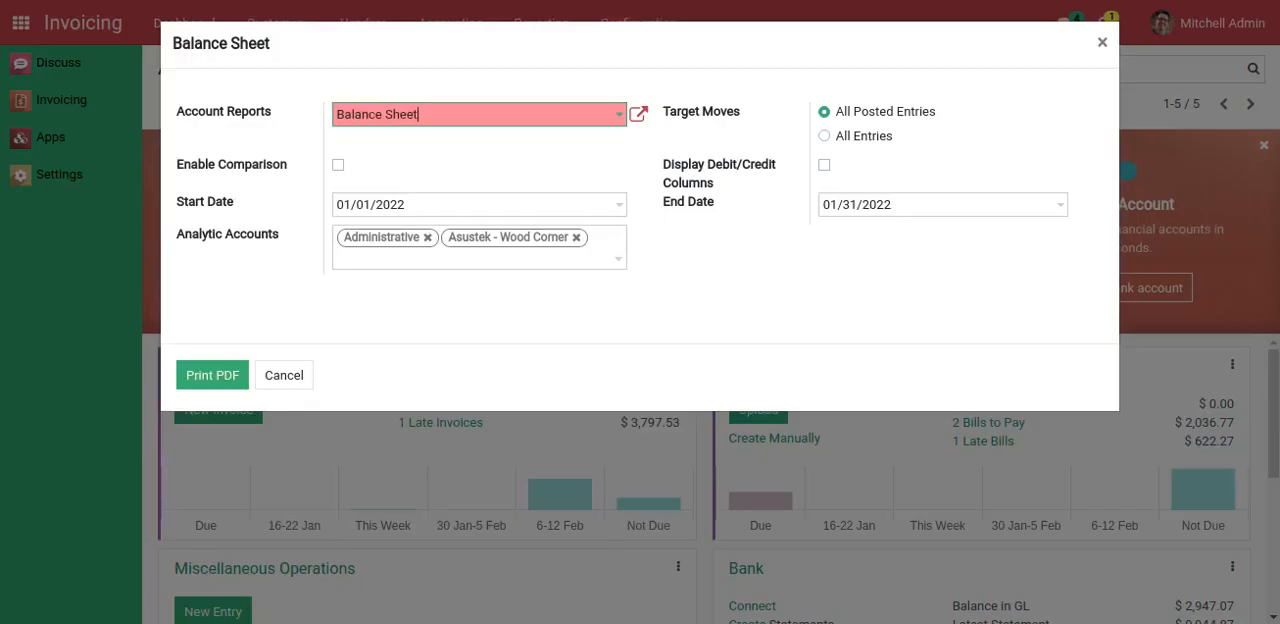
click(283, 376)
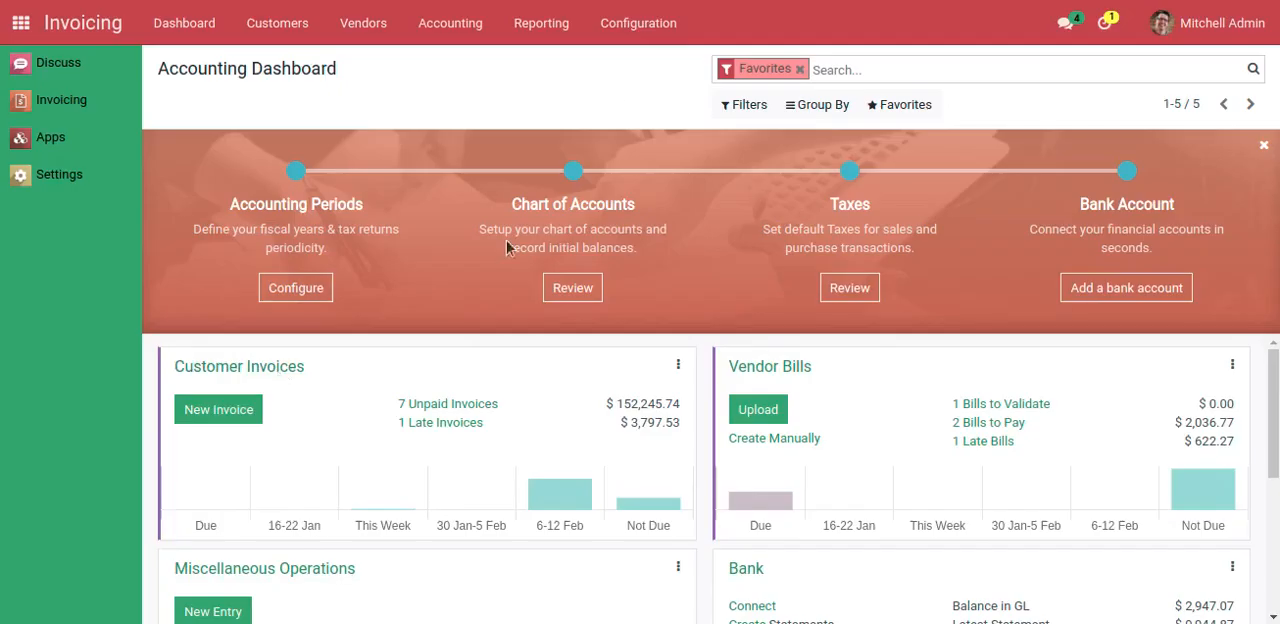
Open the Profit and Loss report and set its period from 01/01/2022 to 01/31/2022
click(540, 28)
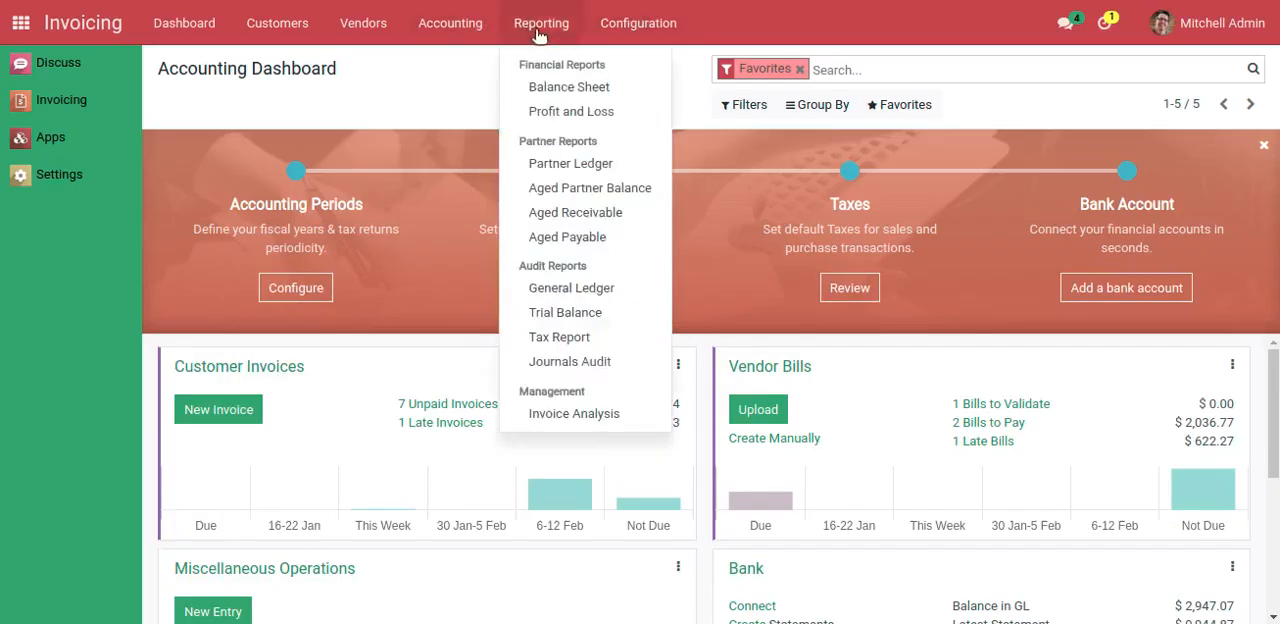
click(557, 114)
click(397, 205)
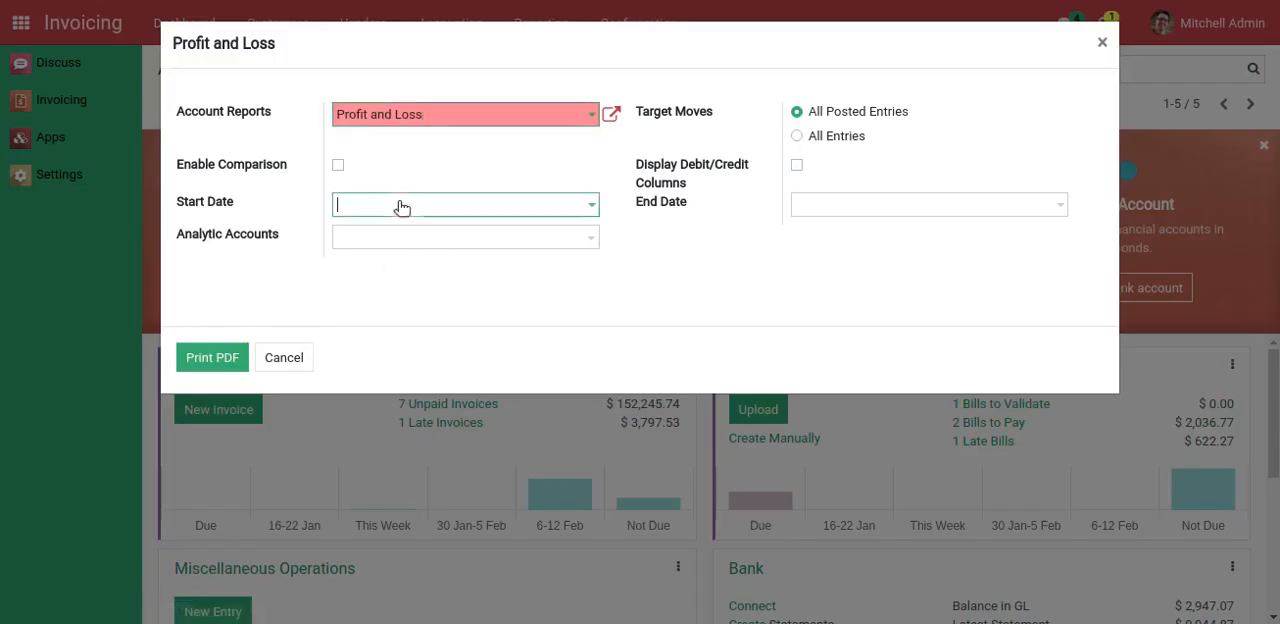
click(568, 298)
click(844, 205)
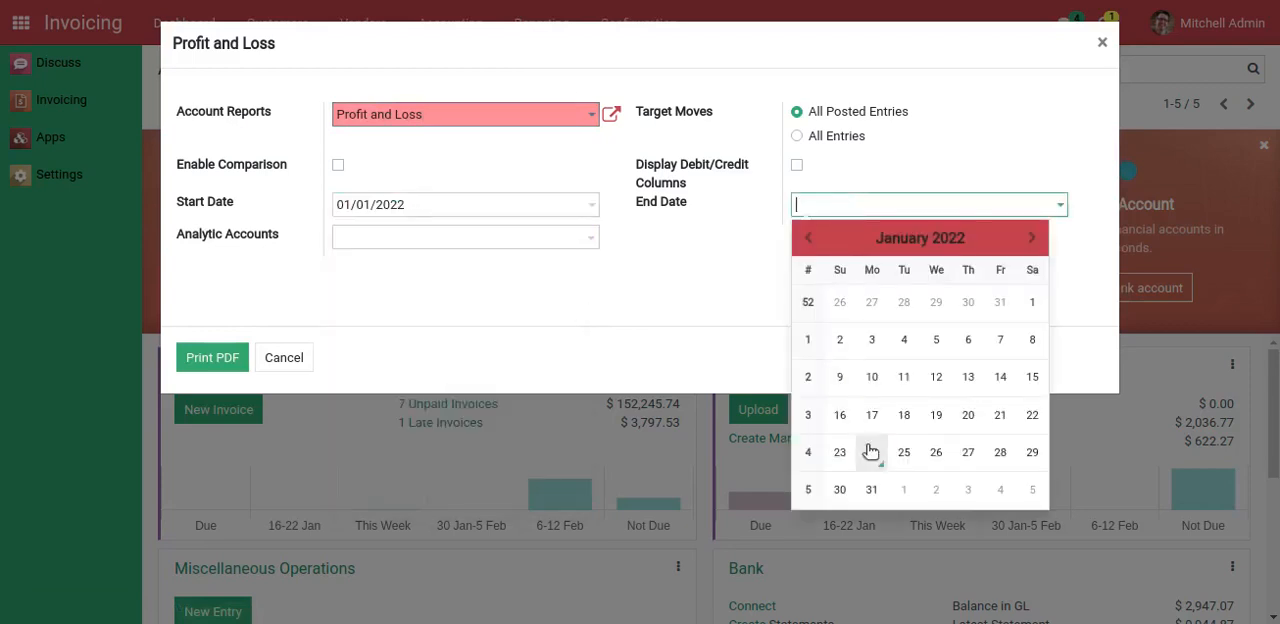
click(871, 491)
Add Administrative and Asustek - Wood Corner as the Profit and Loss report's analytic accounts
click(346, 236)
click(370, 263)
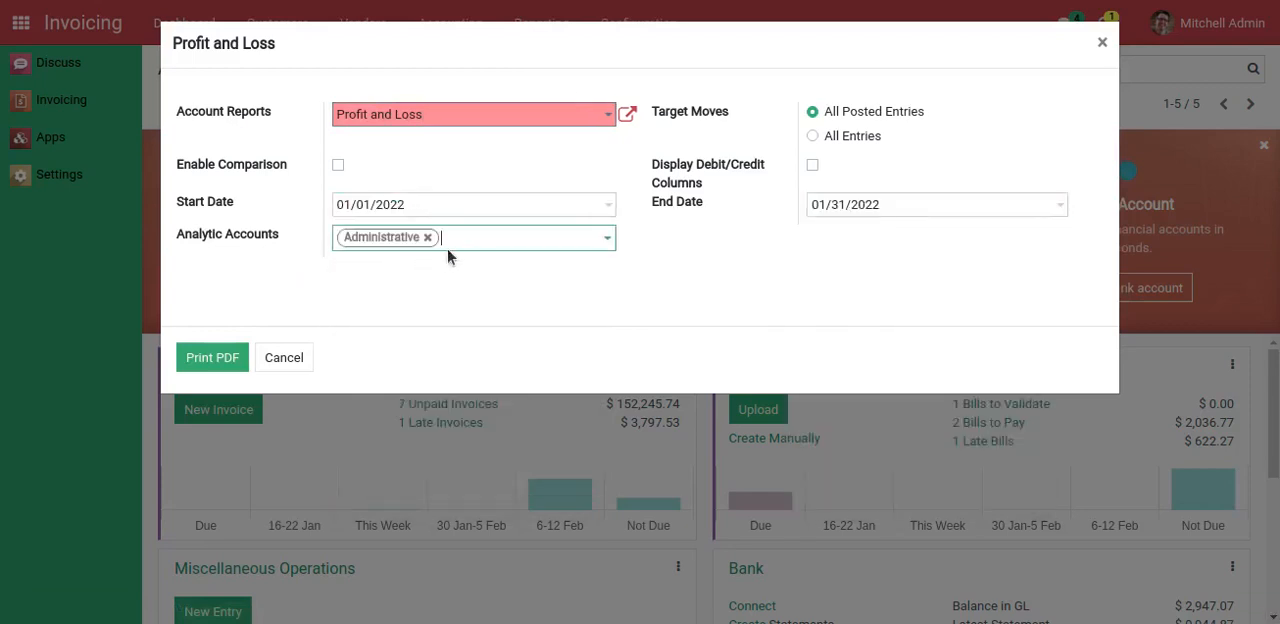
click(472, 240)
click(482, 265)
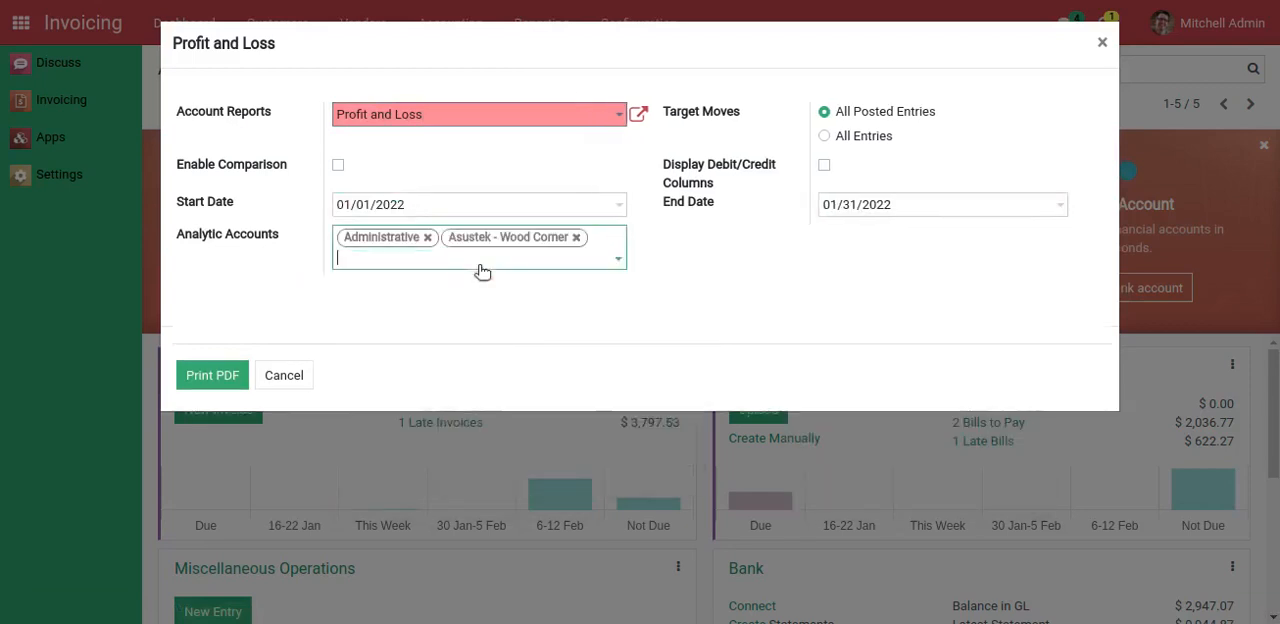
Print the Profit and Loss report as PDF, examine its title and column headings, and close the file and report dialog
click(214, 386)
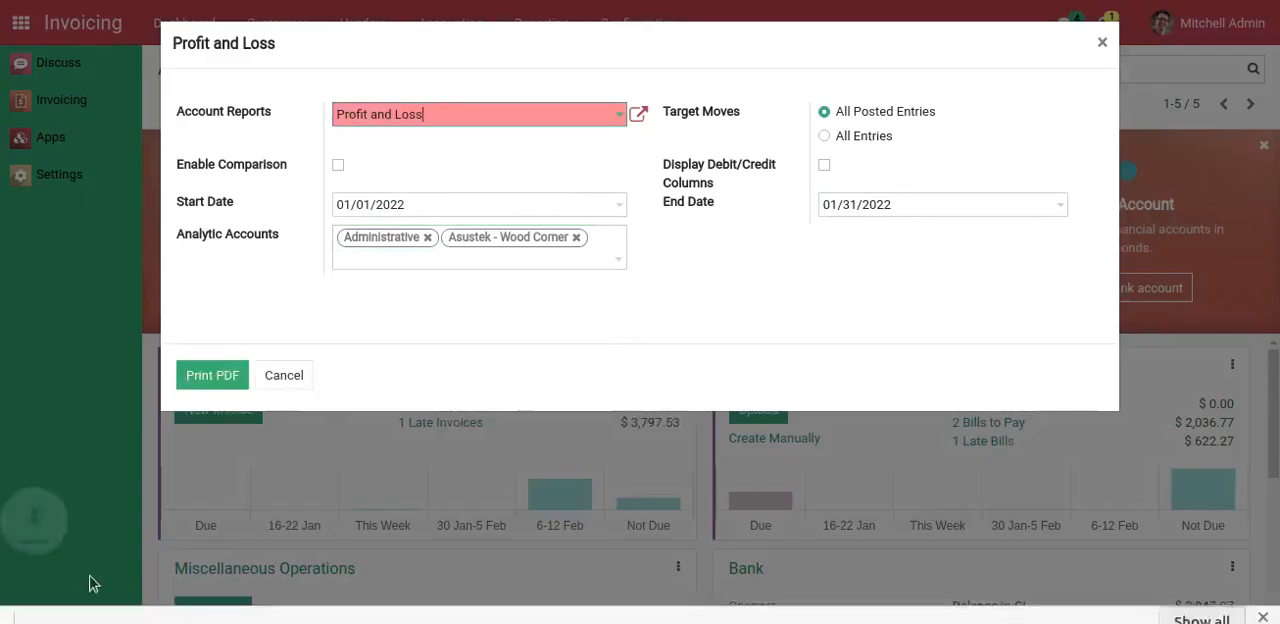
click(68, 600)
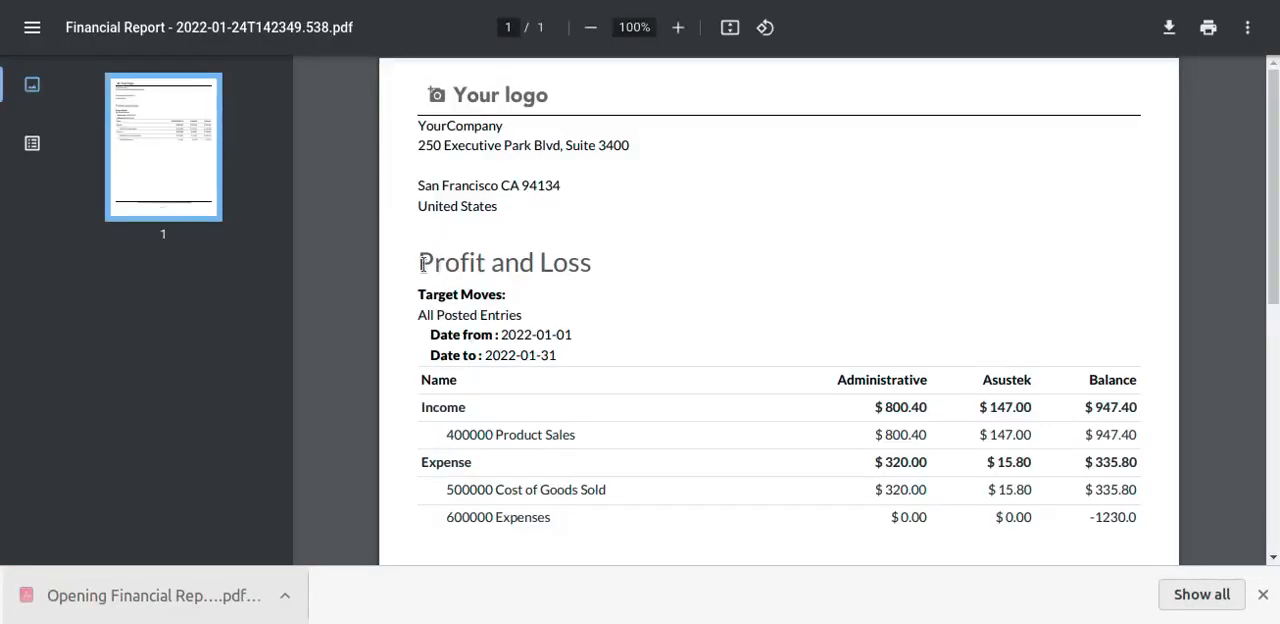
drag(421, 263, 599, 270)
drag(420, 382, 1154, 378)
click(882, 588)
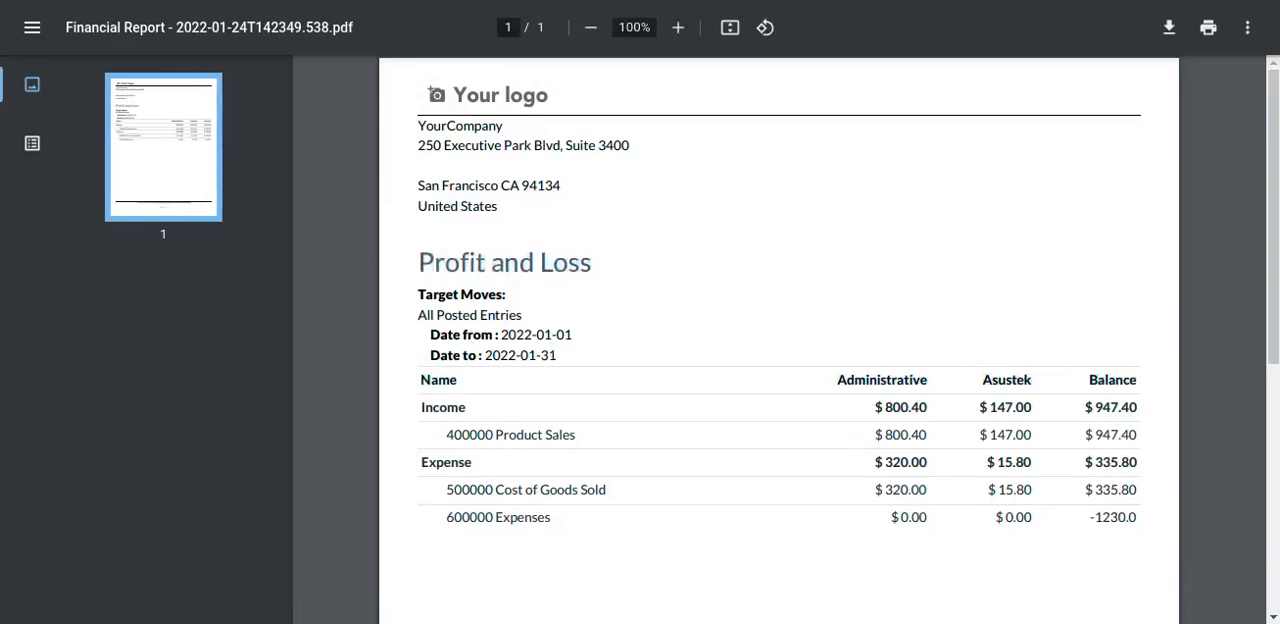
key(ctrl+w)
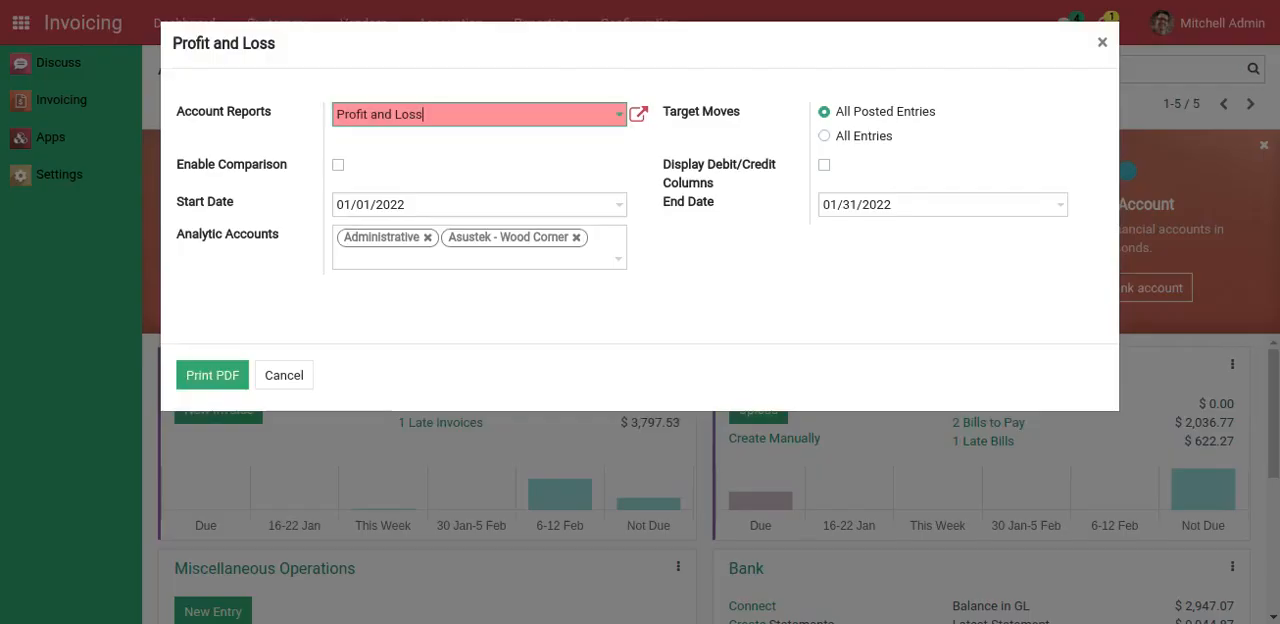
click(285, 375)
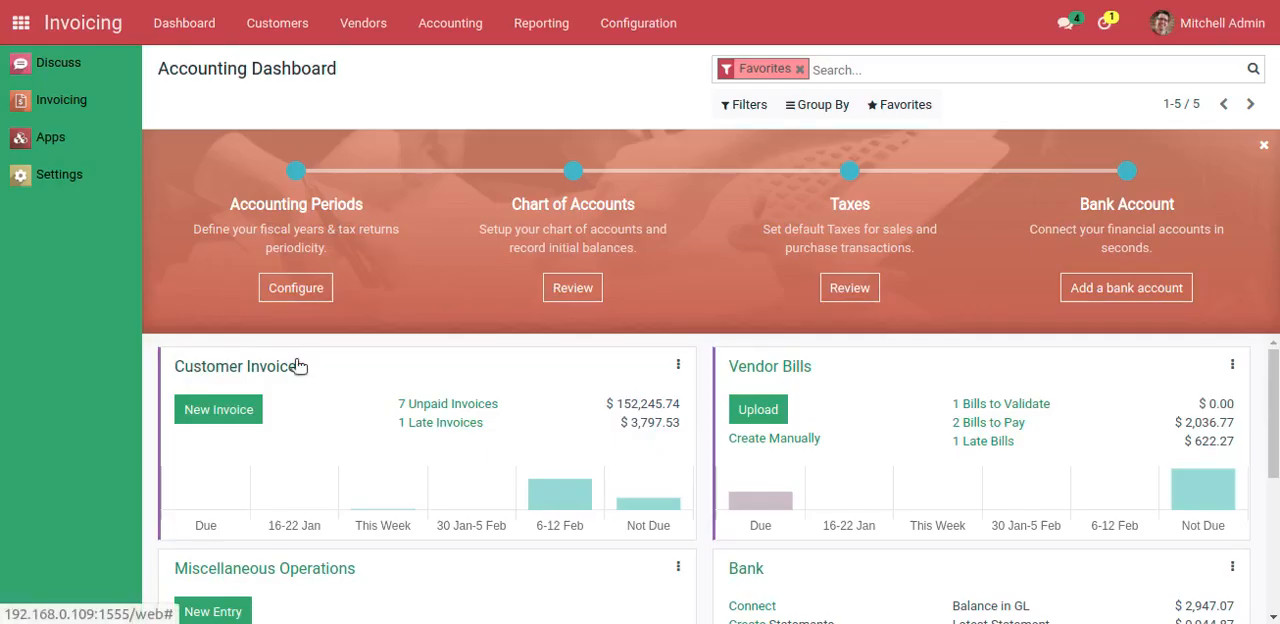
Go back to Apps and search all modules for "pnl" with the default filter removed
click(21, 24)
click(590, 143)
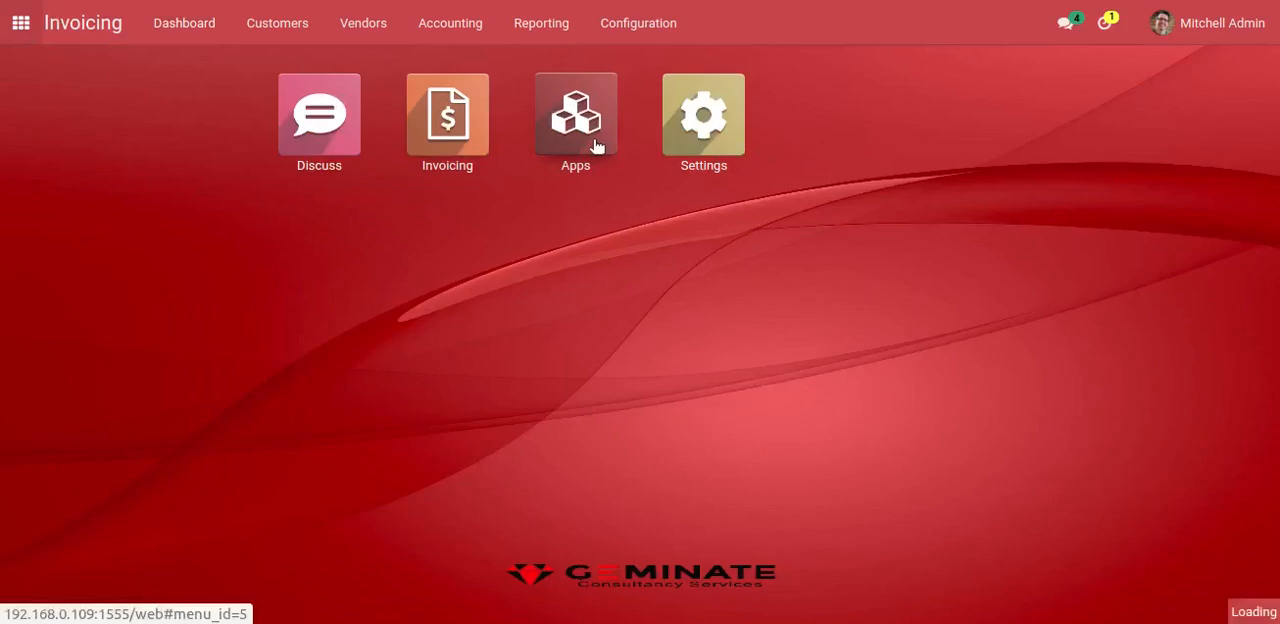
key(BackSpace)
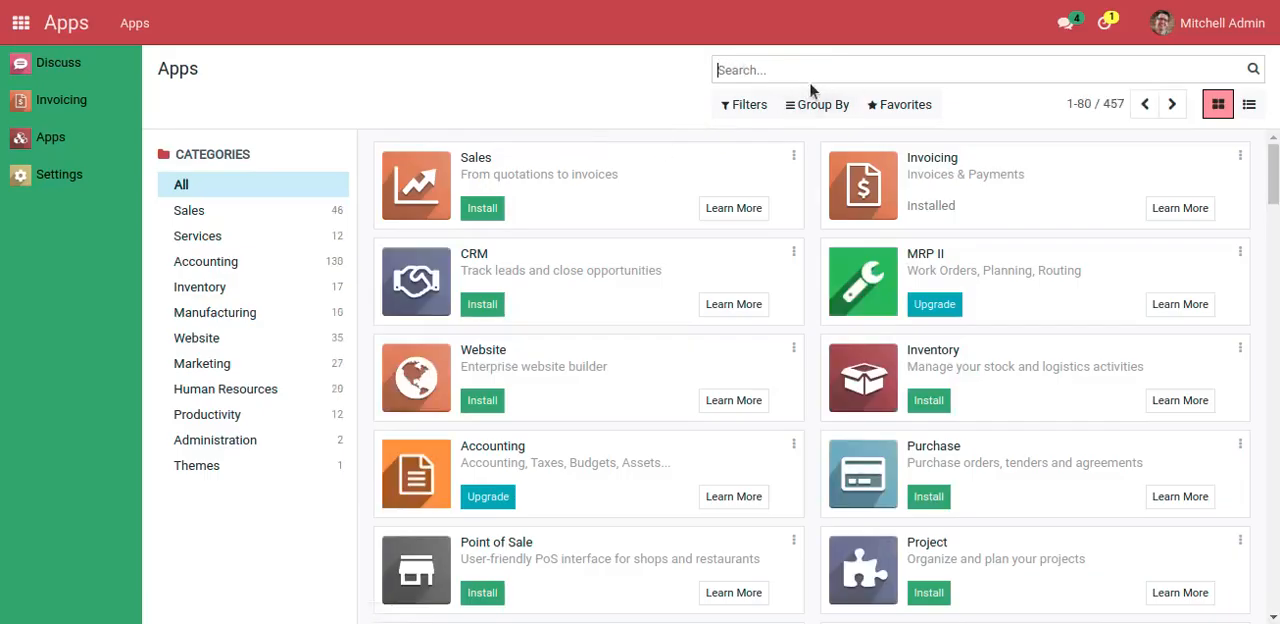
text(pnl)
key(Return)
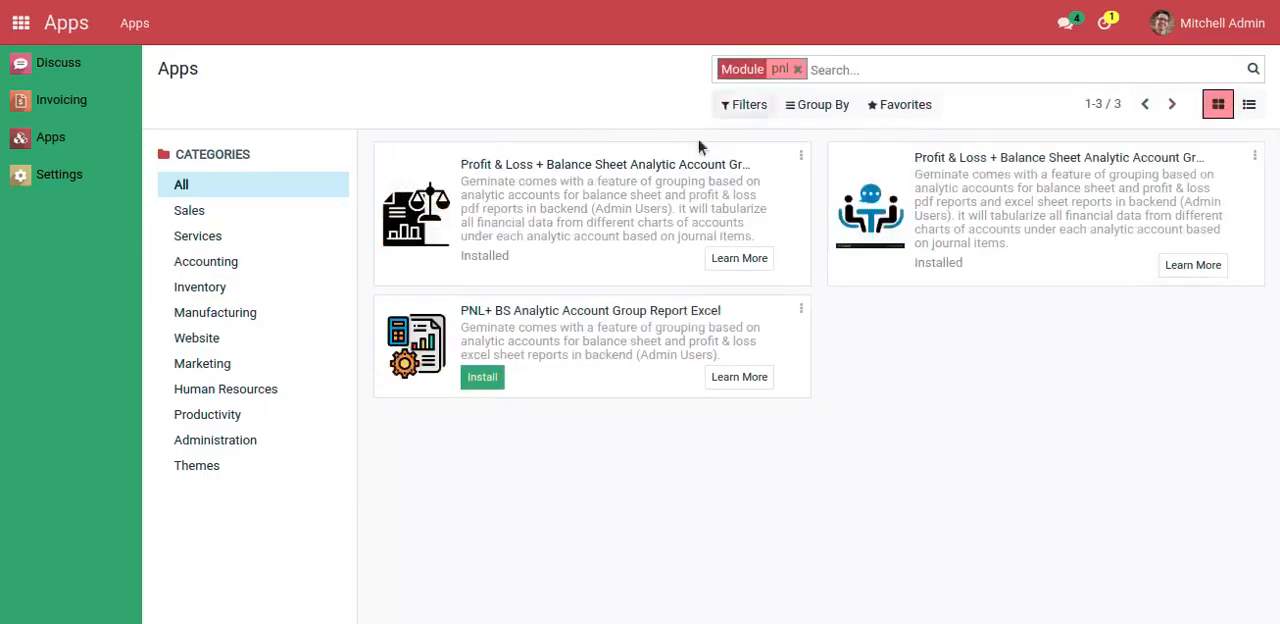
Uninstall the Profit & Loss + Balance Sheet Analytic Account Group module that provides only PDF reports
click(801, 158)
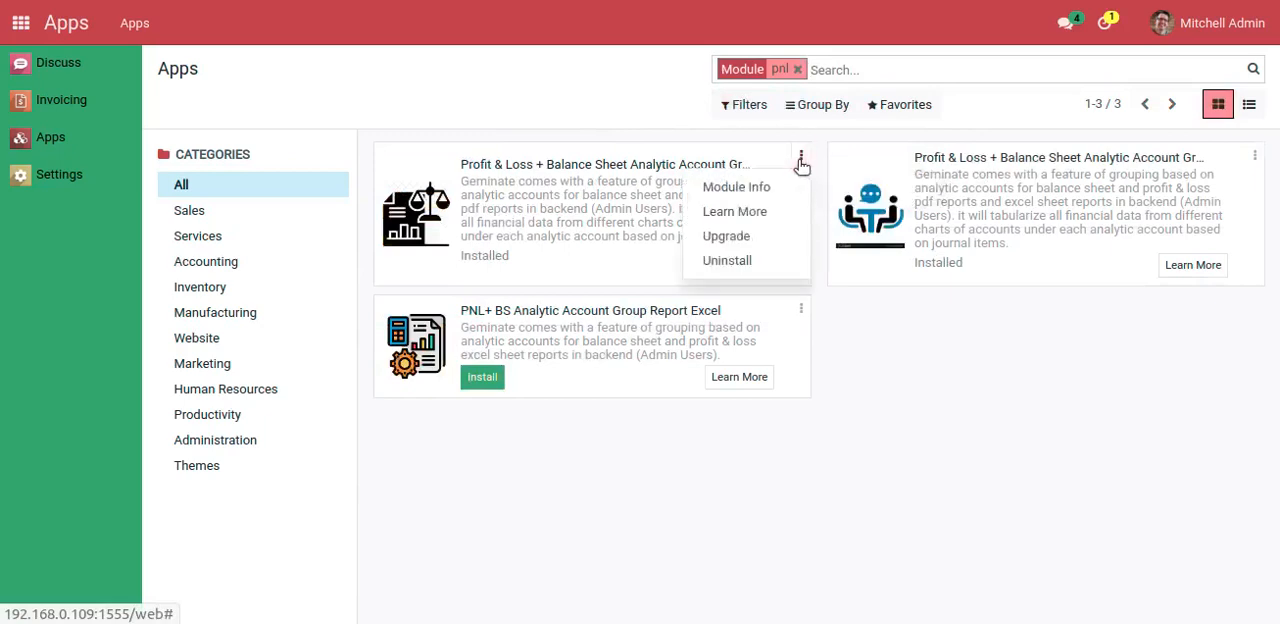
click(730, 262)
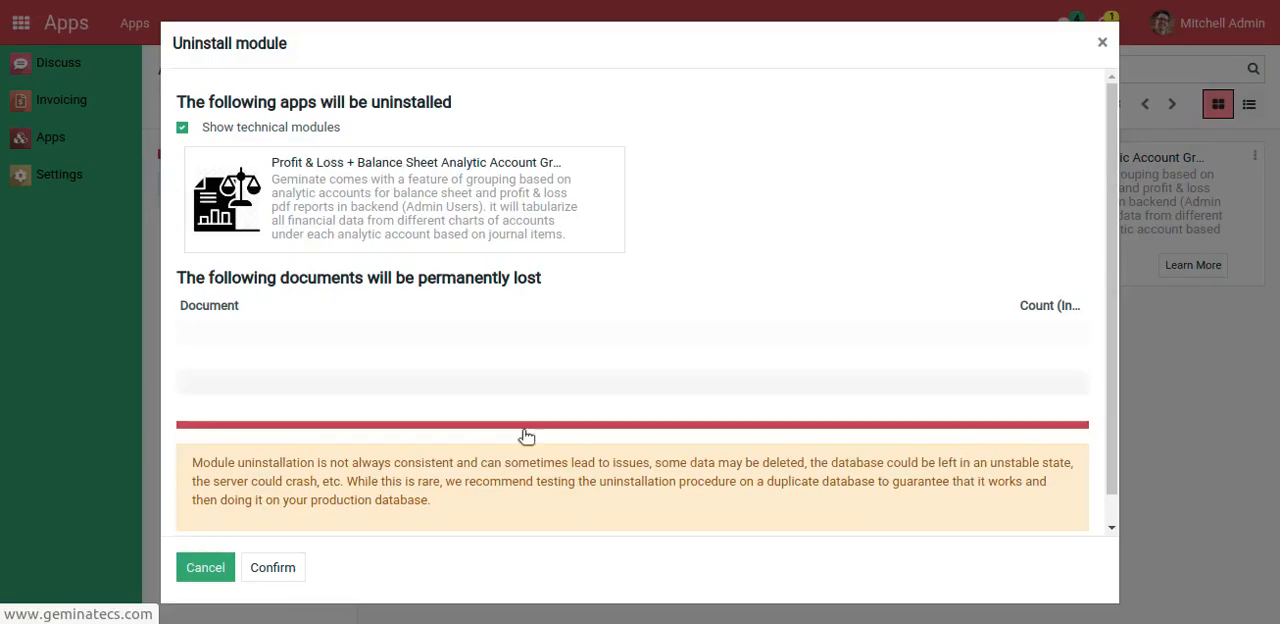
click(284, 566)
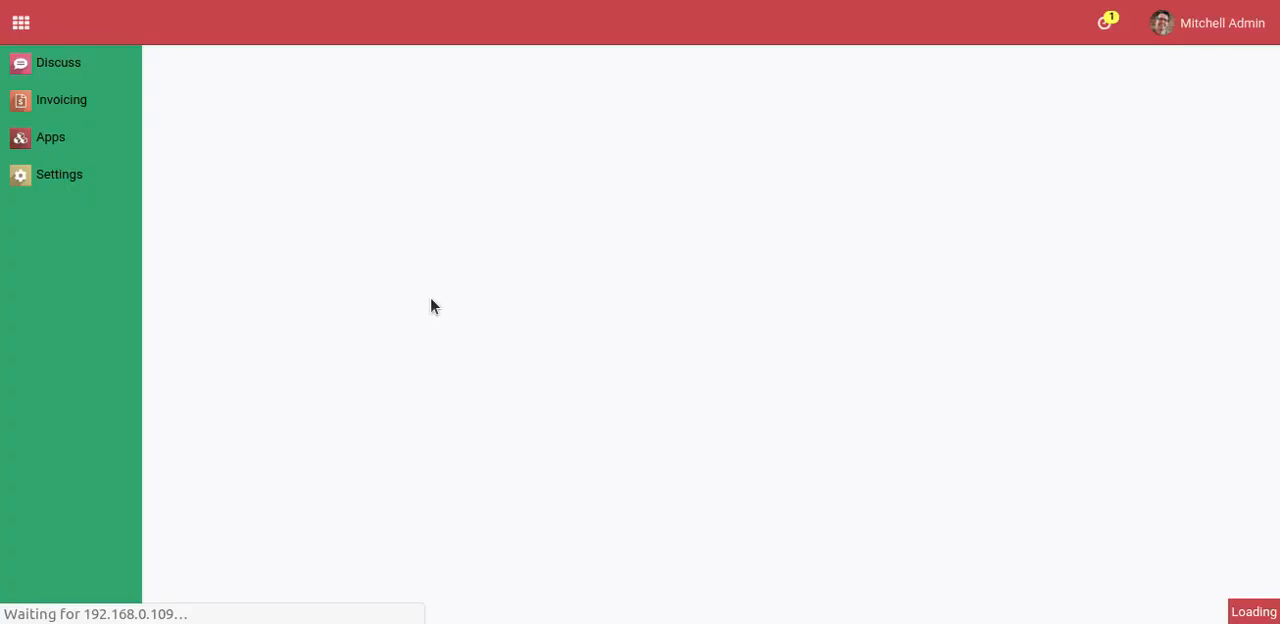
Go back to Apps, search the modules for "pnl", and install PNL+ BS Analytic Account Group Report Excel
click(77, 140)
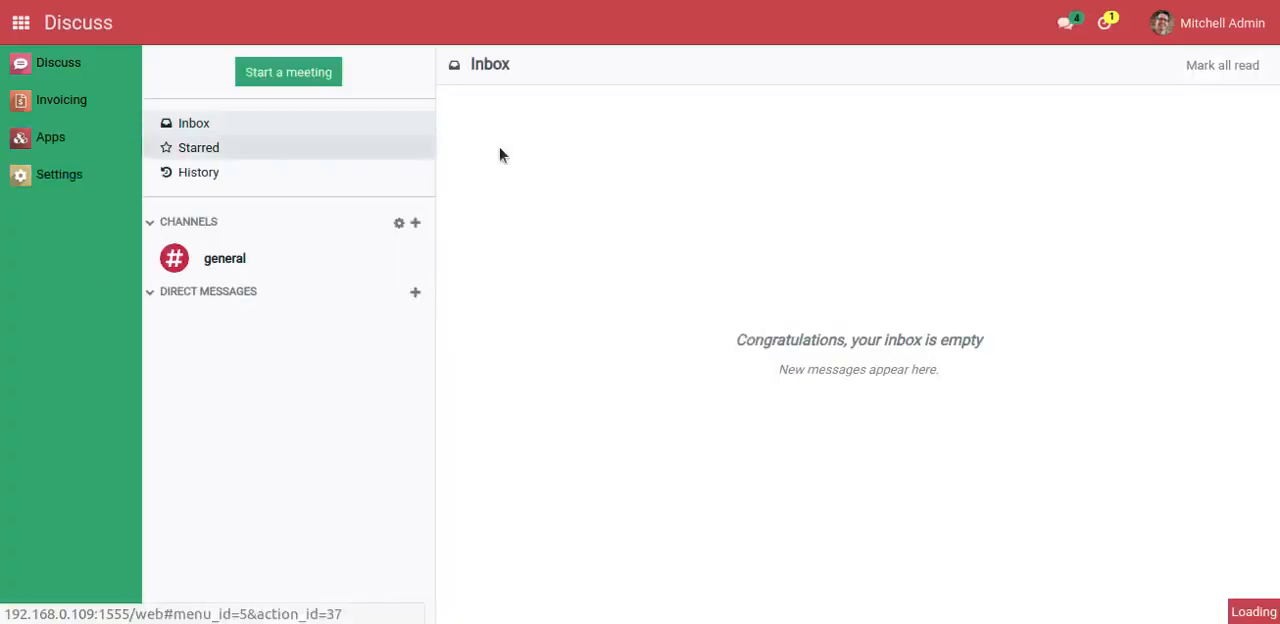
click(779, 69)
text(pnl)
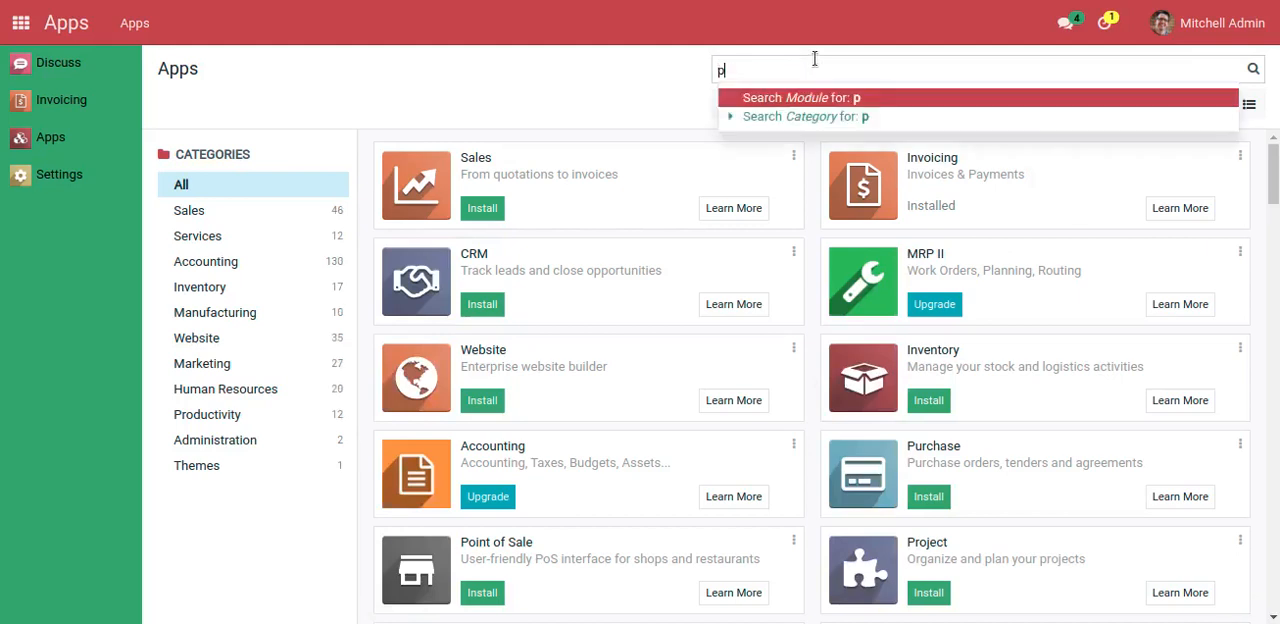
key(Return)
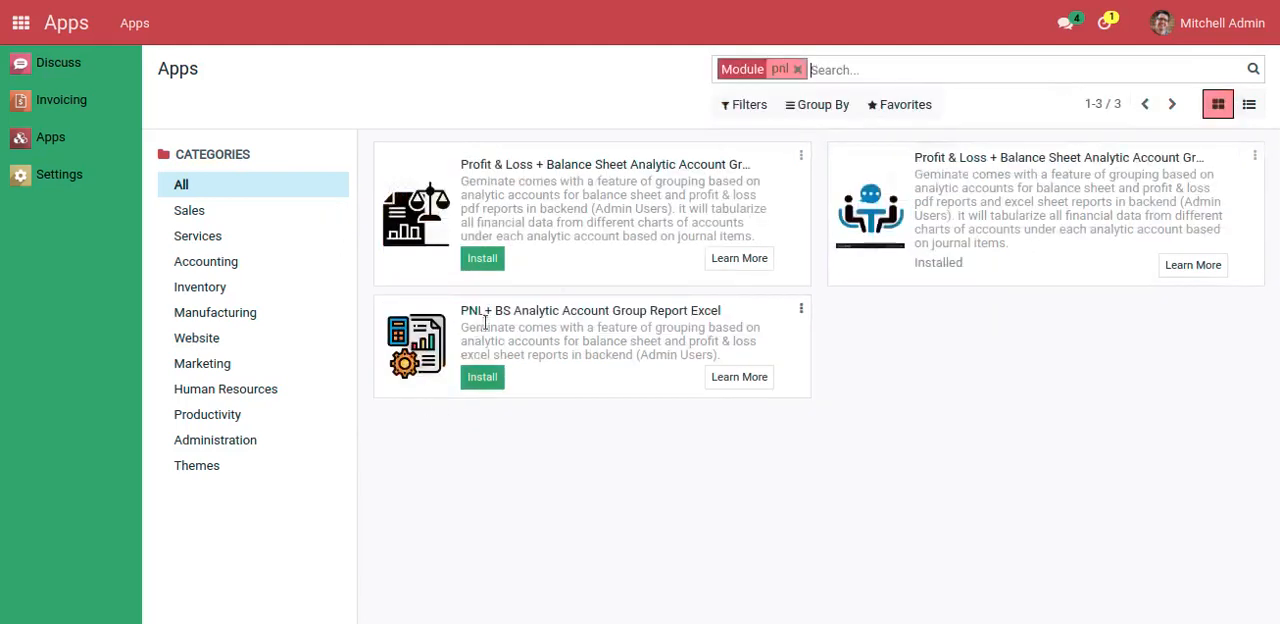
click(488, 377)
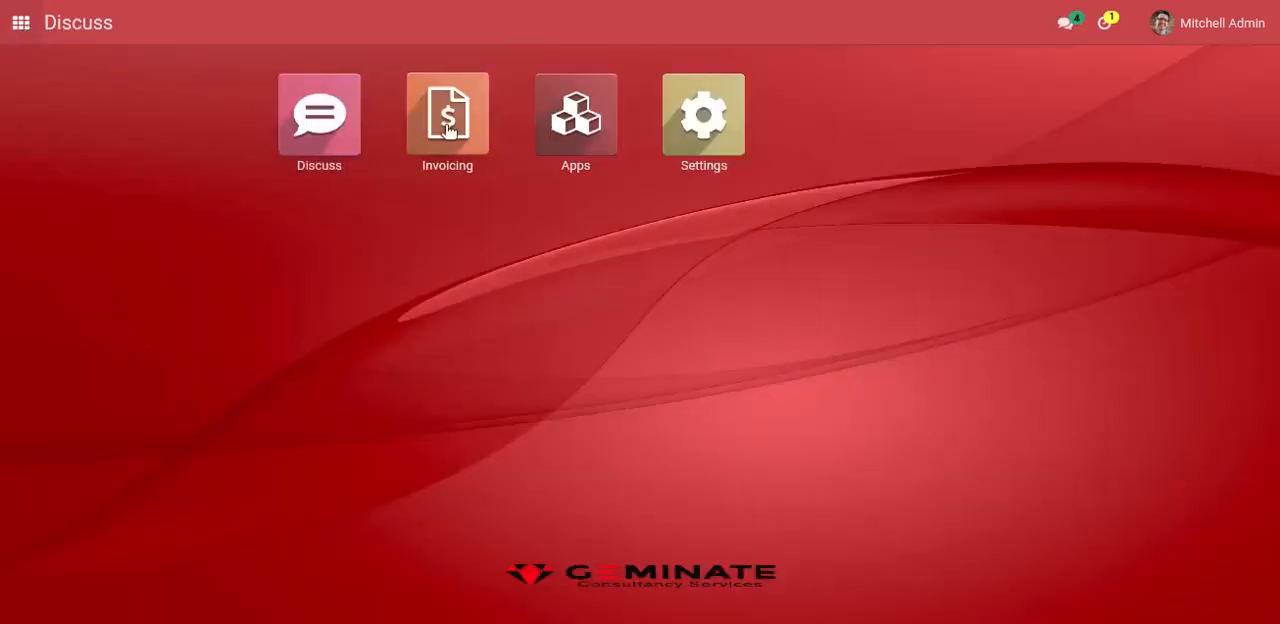
Open the Balance Sheet report in Invoicing and set its period from 01/01/2022 to 01/31/2022
click(448, 125)
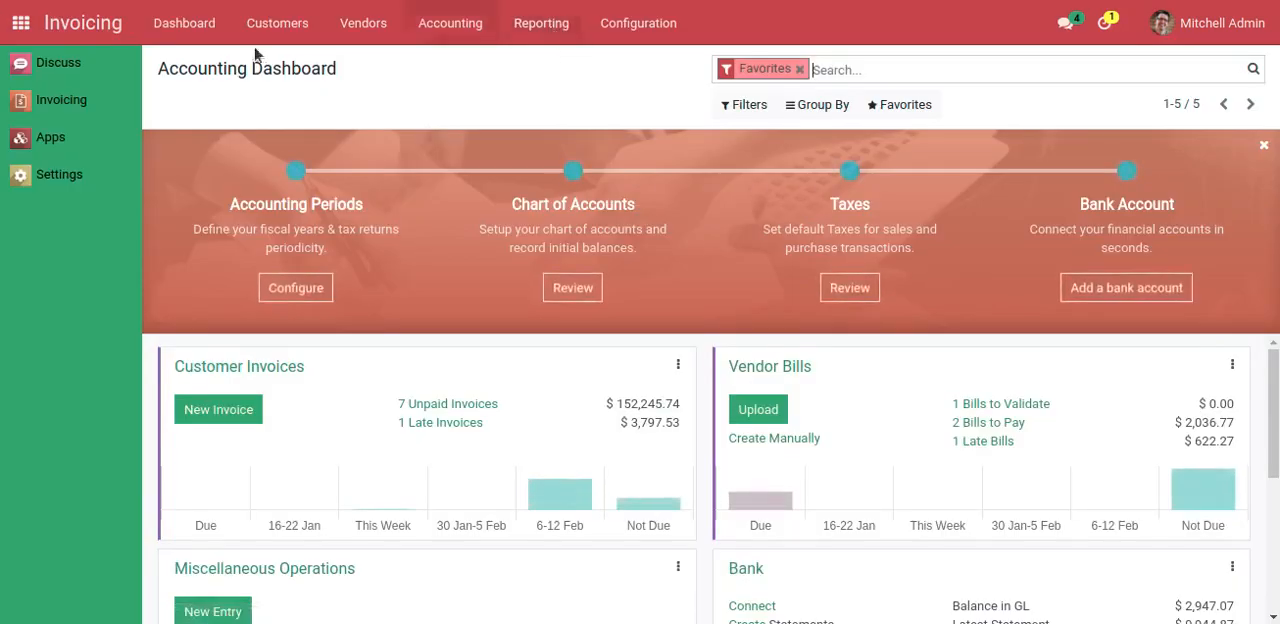
click(538, 28)
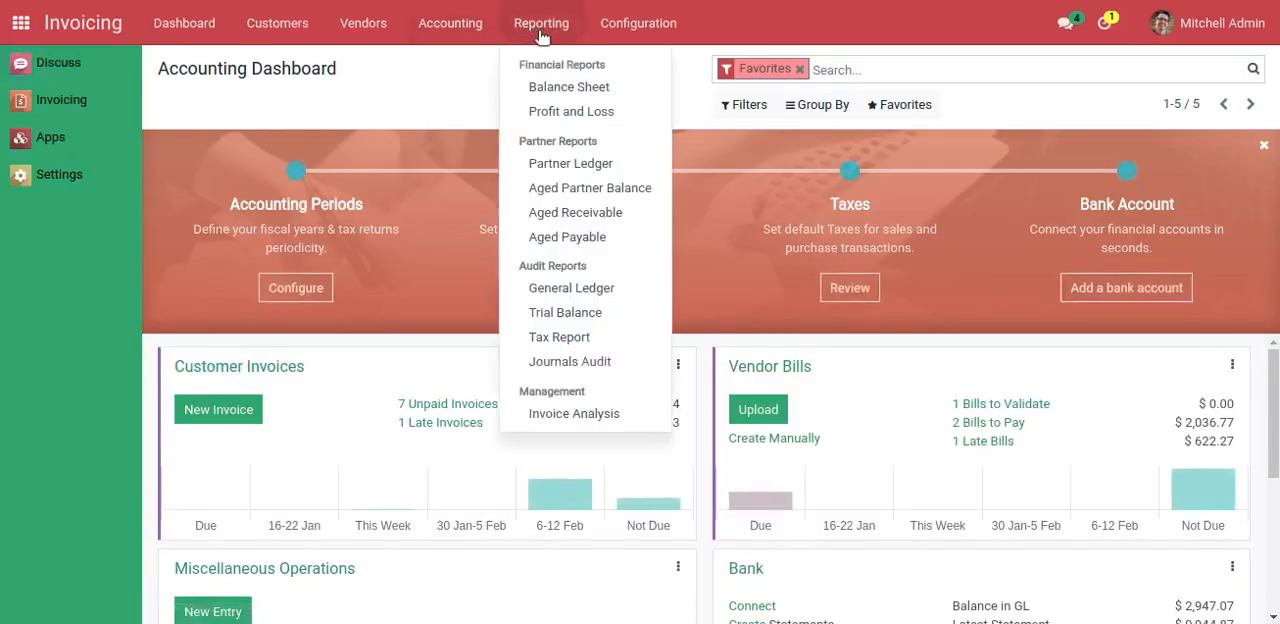
click(564, 91)
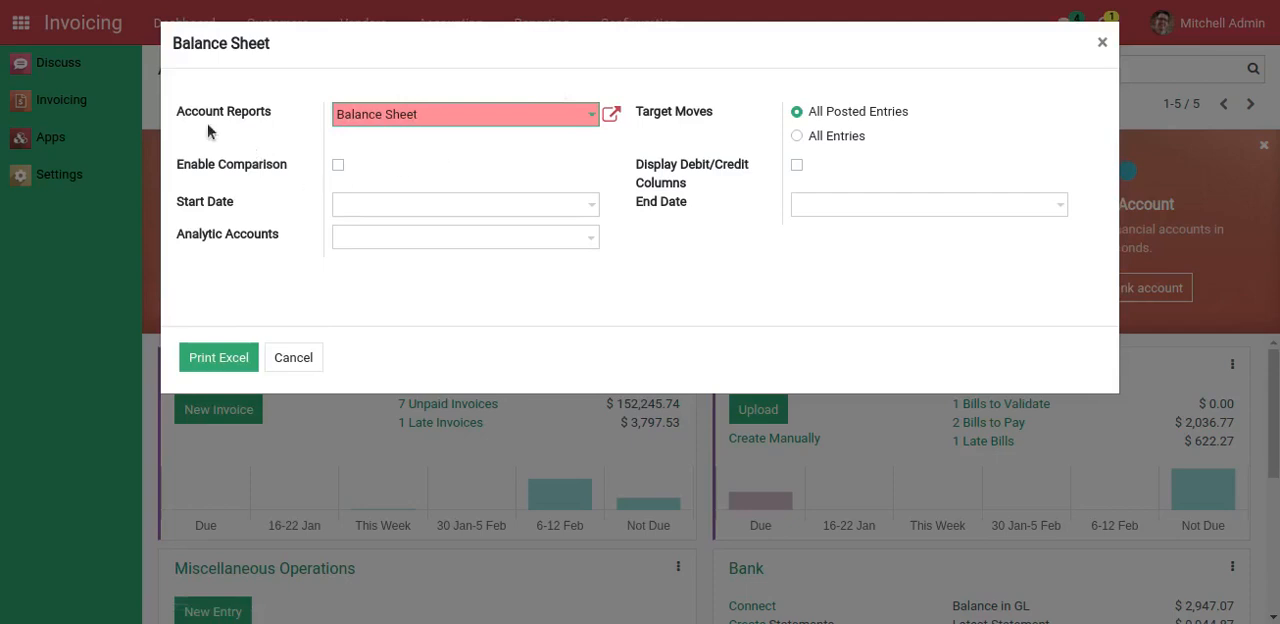
drag(172, 44, 300, 56)
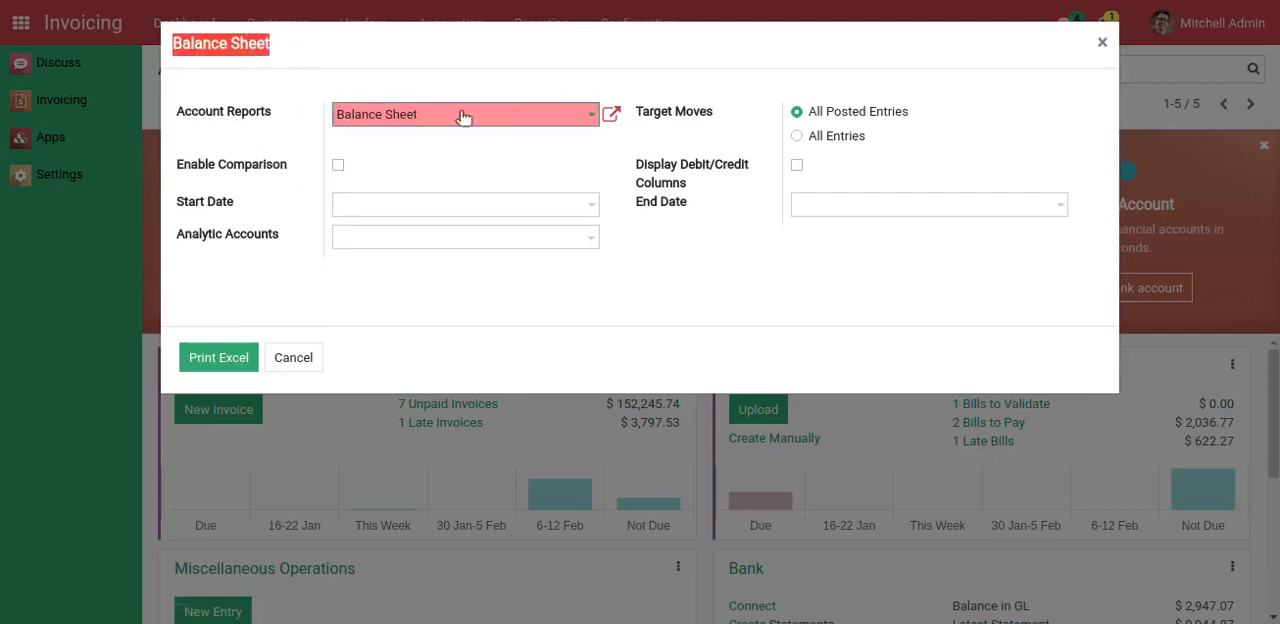
click(508, 204)
click(573, 302)
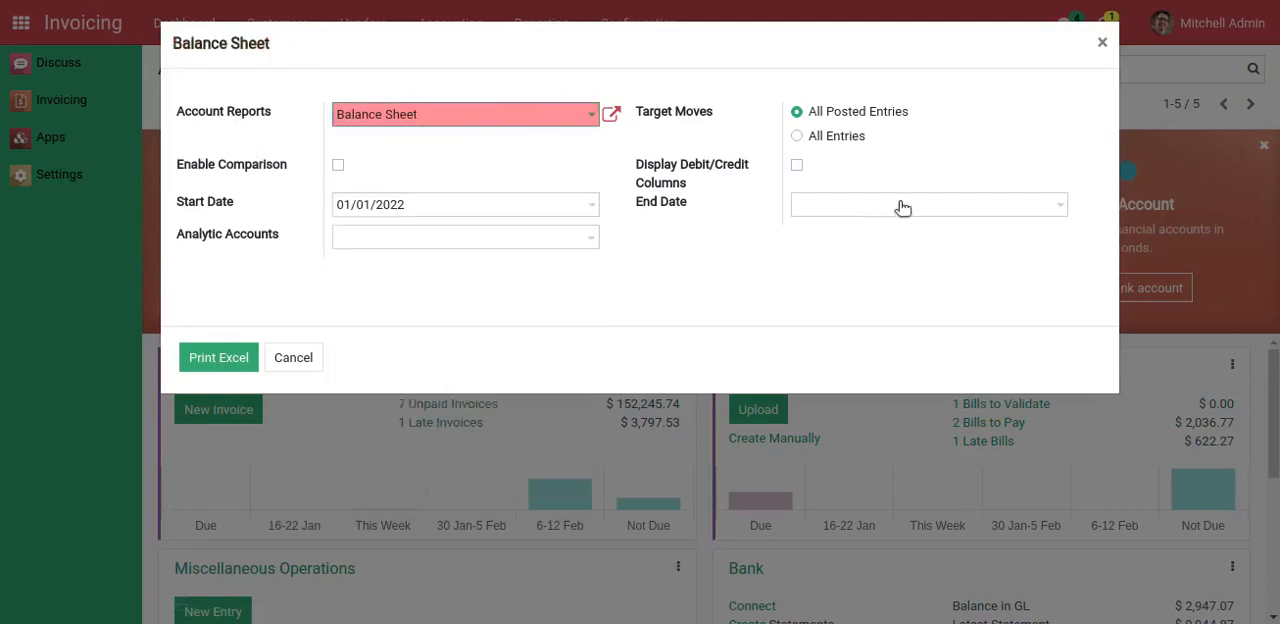
click(904, 207)
click(872, 489)
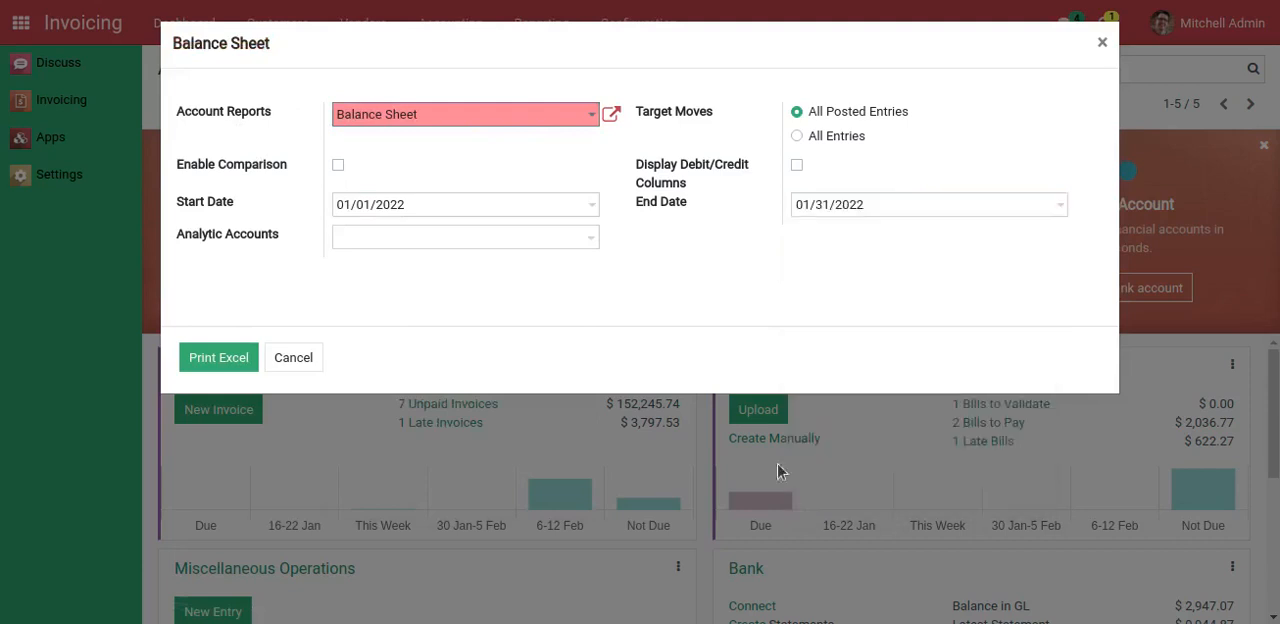
Add Administrative and Asustek - Wood Corner as the Balance Sheet report's analytic accounts
click(412, 246)
click(416, 258)
click(466, 251)
click(495, 260)
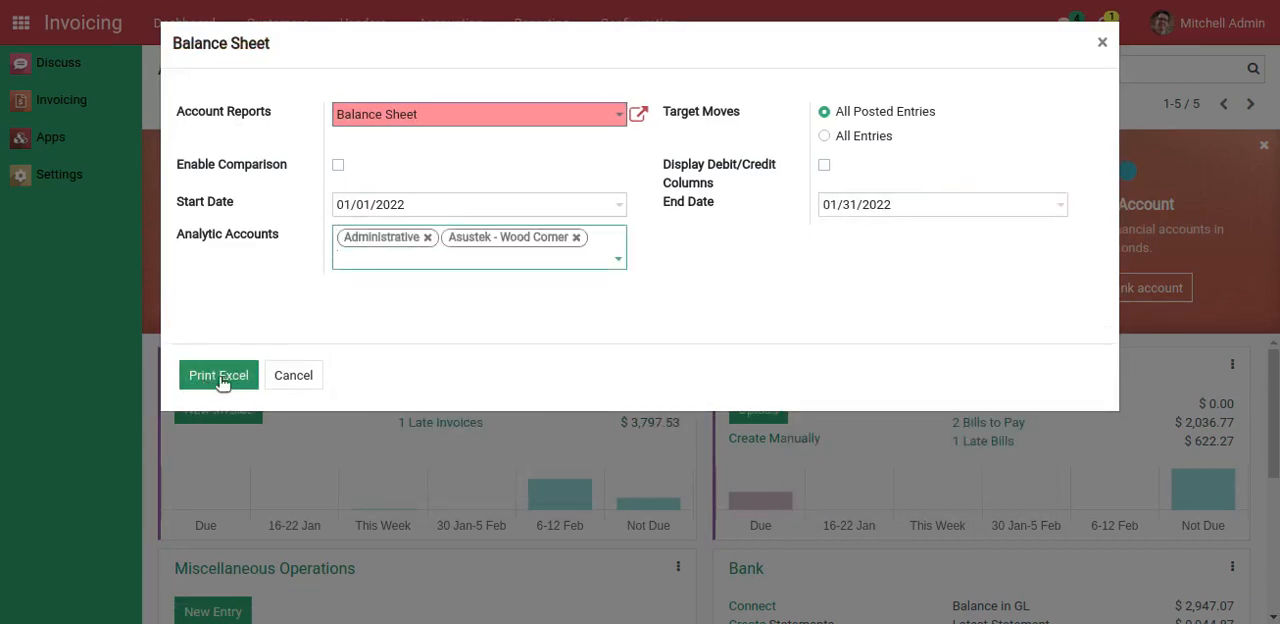
Print the Balance Sheet report to Excel, examine the opened spreadsheet, and return to close the report dialog
click(216, 385)
click(120, 588)
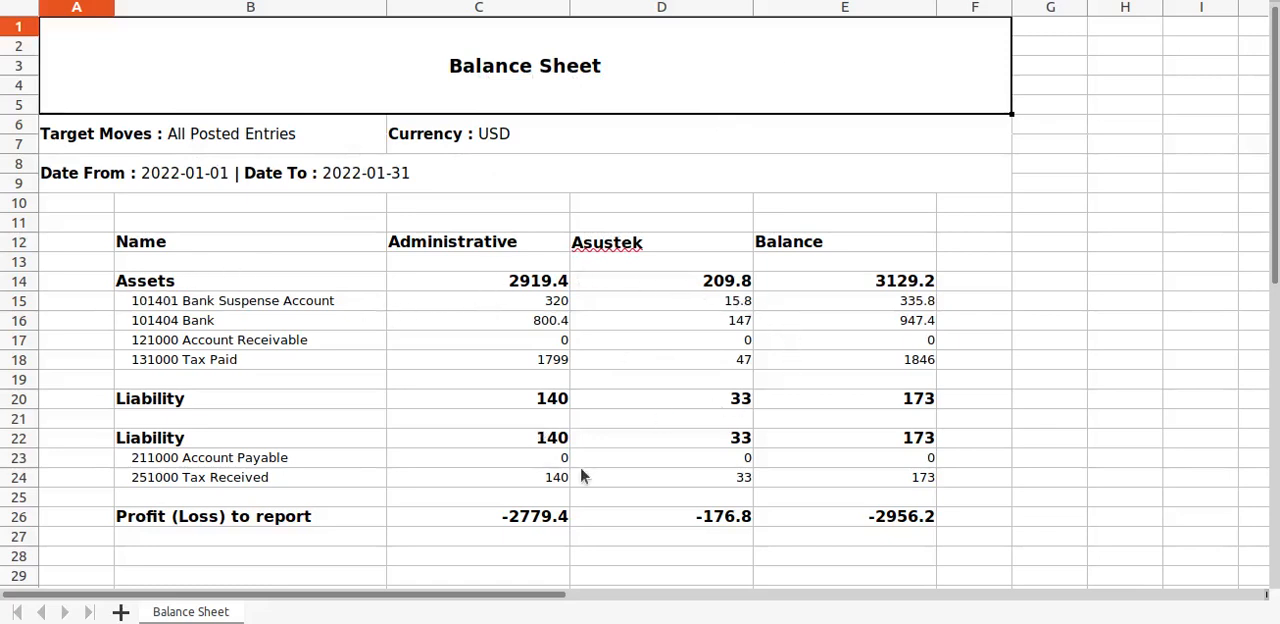
key(alt+Tab)
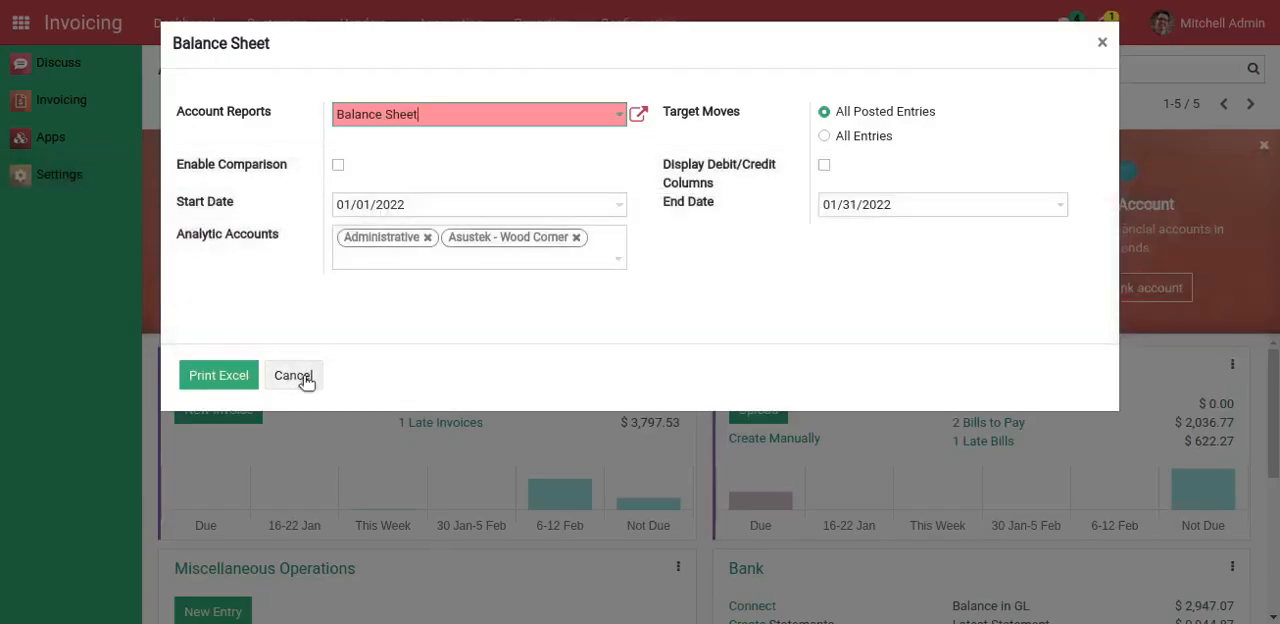
click(293, 375)
Open the Profit and Loss report and set its period from 01/01/2022 to 01/31/2022
click(545, 36)
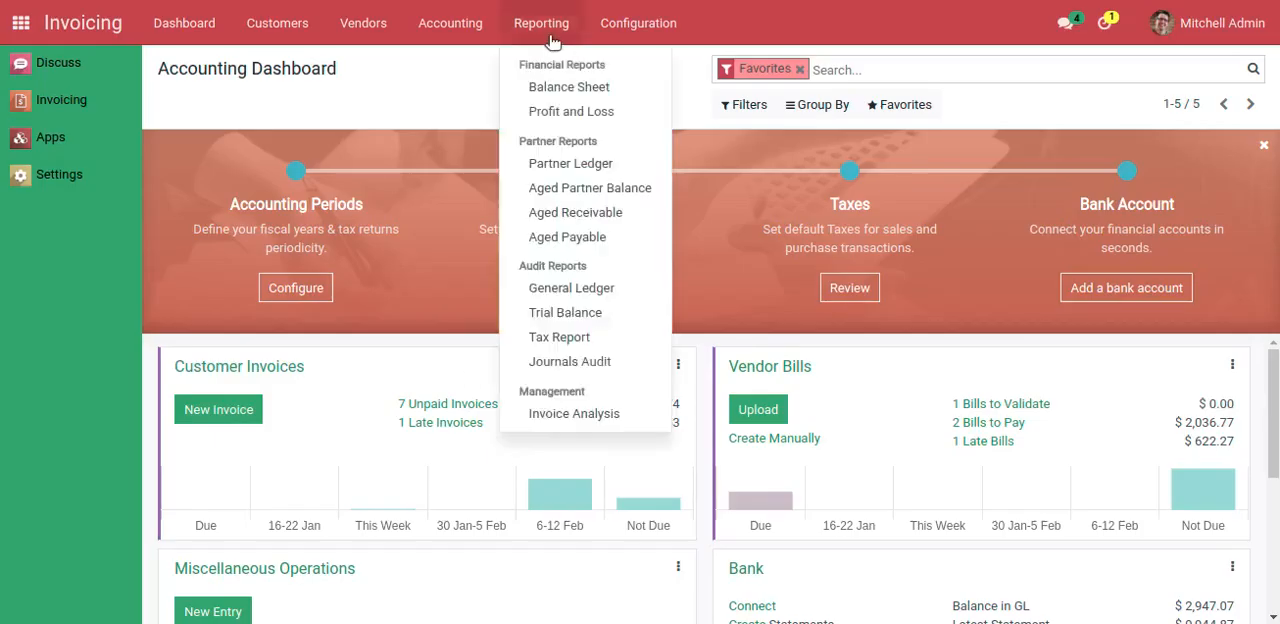
click(564, 120)
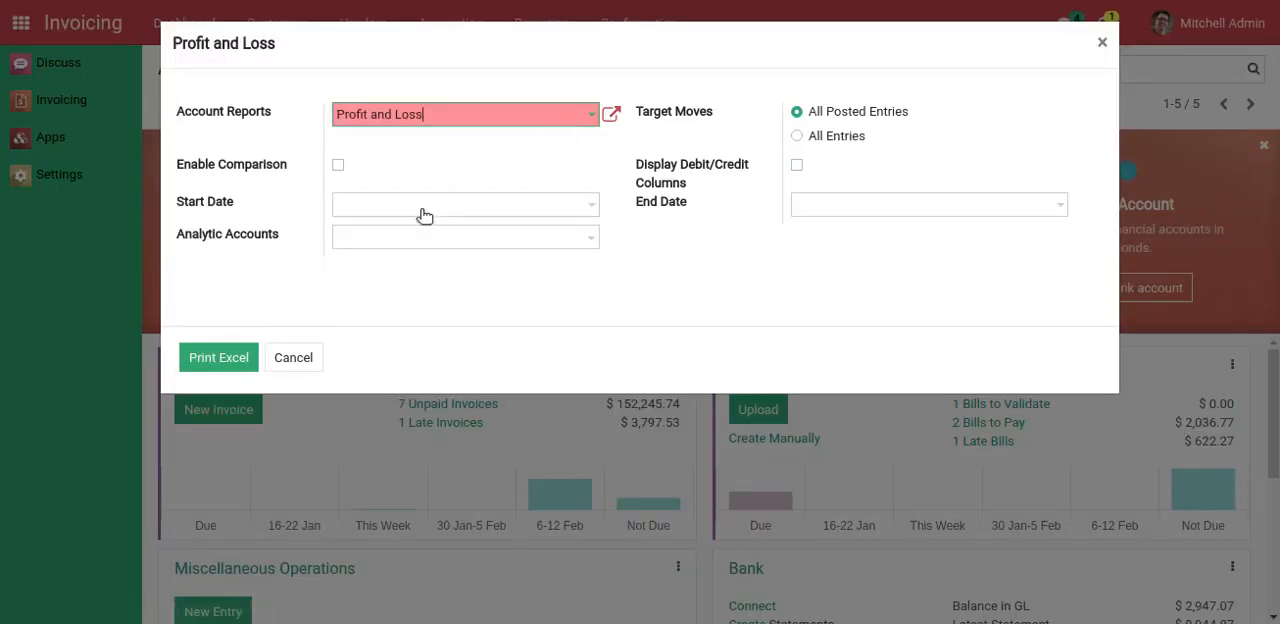
drag(174, 45, 290, 48)
click(197, 81)
drag(165, 48, 300, 48)
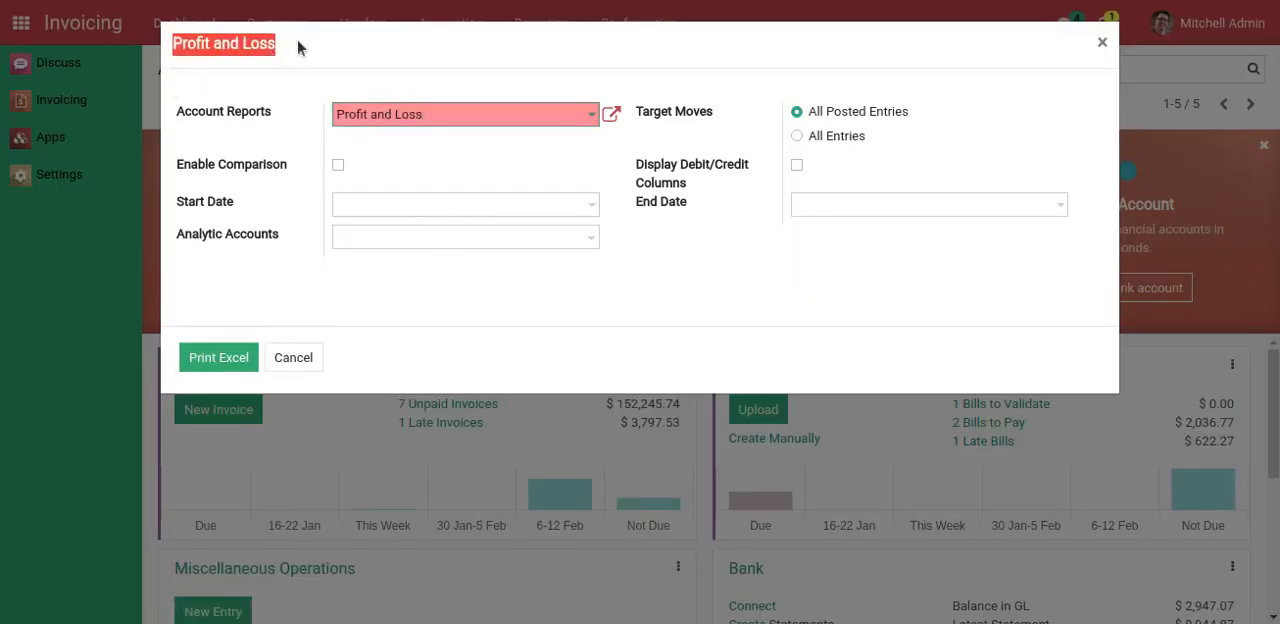
click(410, 208)
click(569, 304)
click(842, 208)
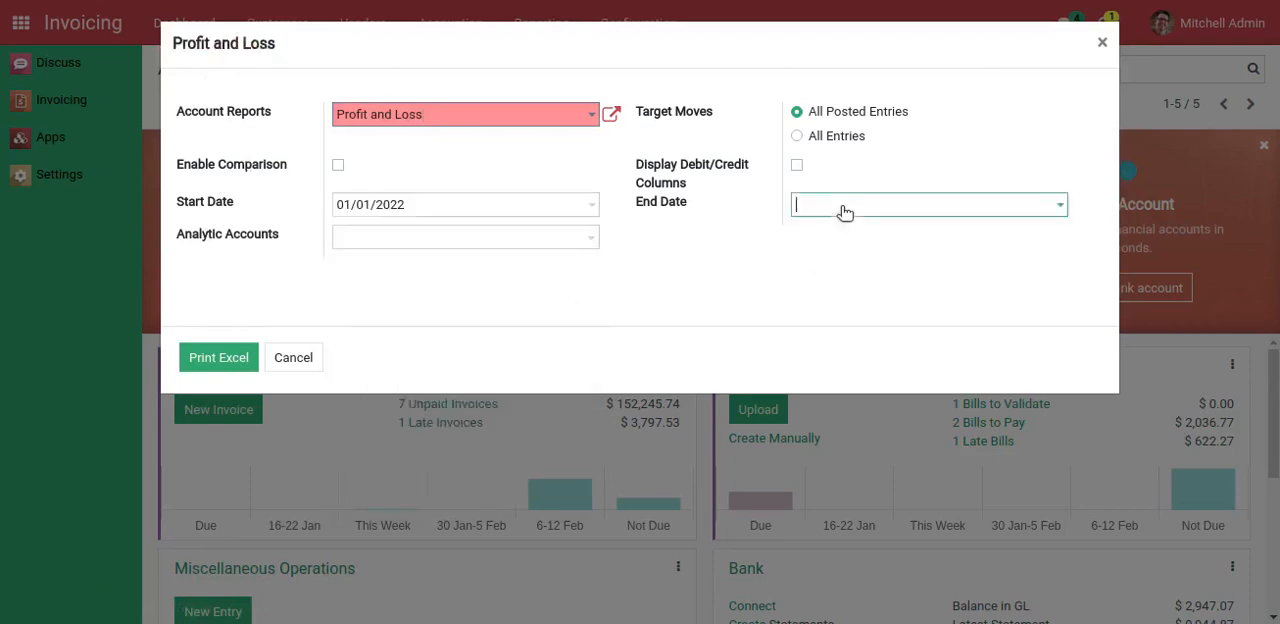
click(871, 489)
Add Administrative and Asustek - Wood Corner as the Profit and Loss report's analytic accounts
click(428, 238)
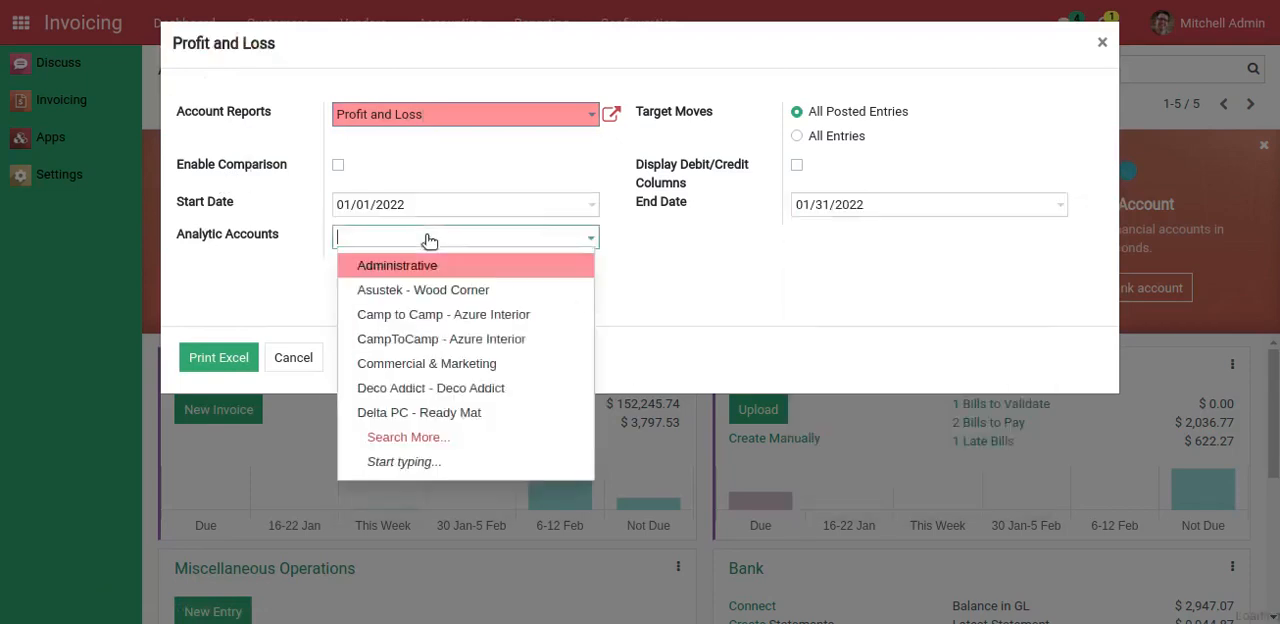
click(424, 268)
click(480, 243)
click(486, 266)
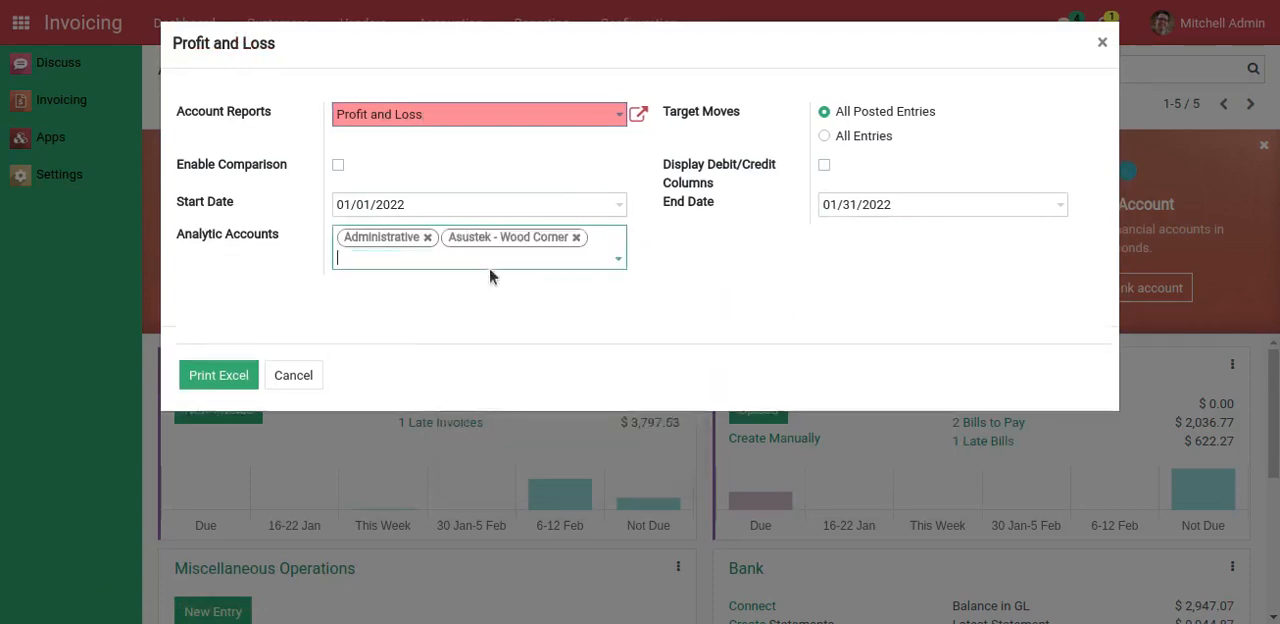
Print the Profit and Loss report to Excel, examine the spreadsheet, and close the report dialog to return to the app overview
click(217, 383)
click(97, 606)
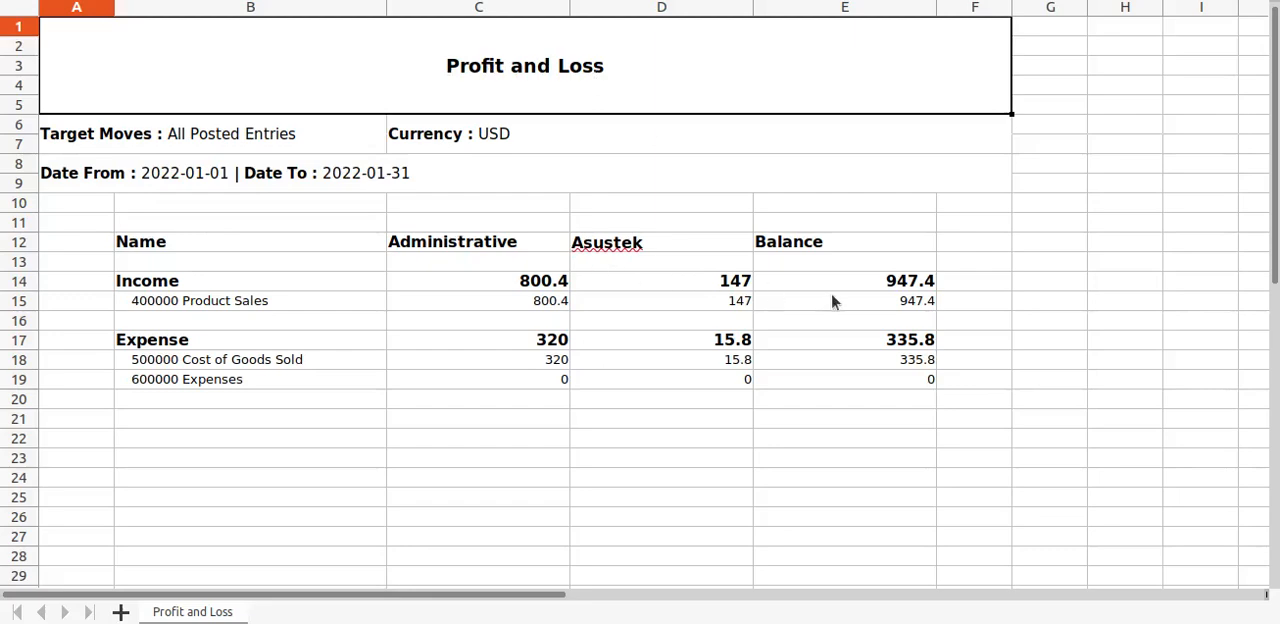
key(alt+Tab)
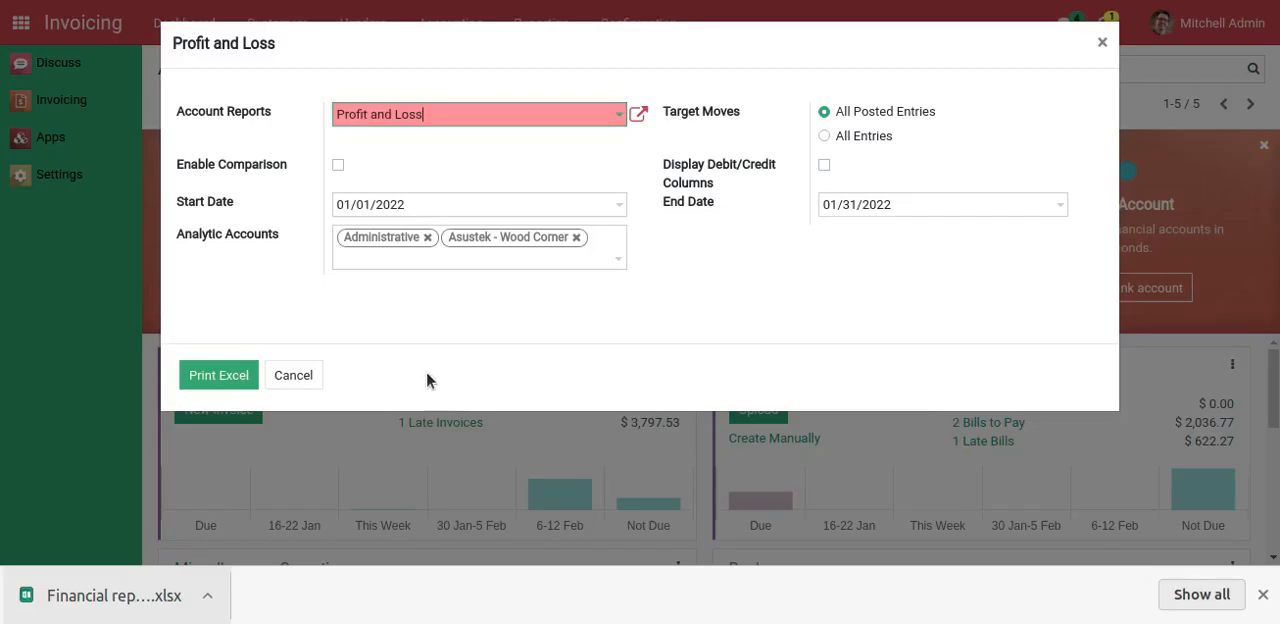
click(303, 376)
click(21, 24)
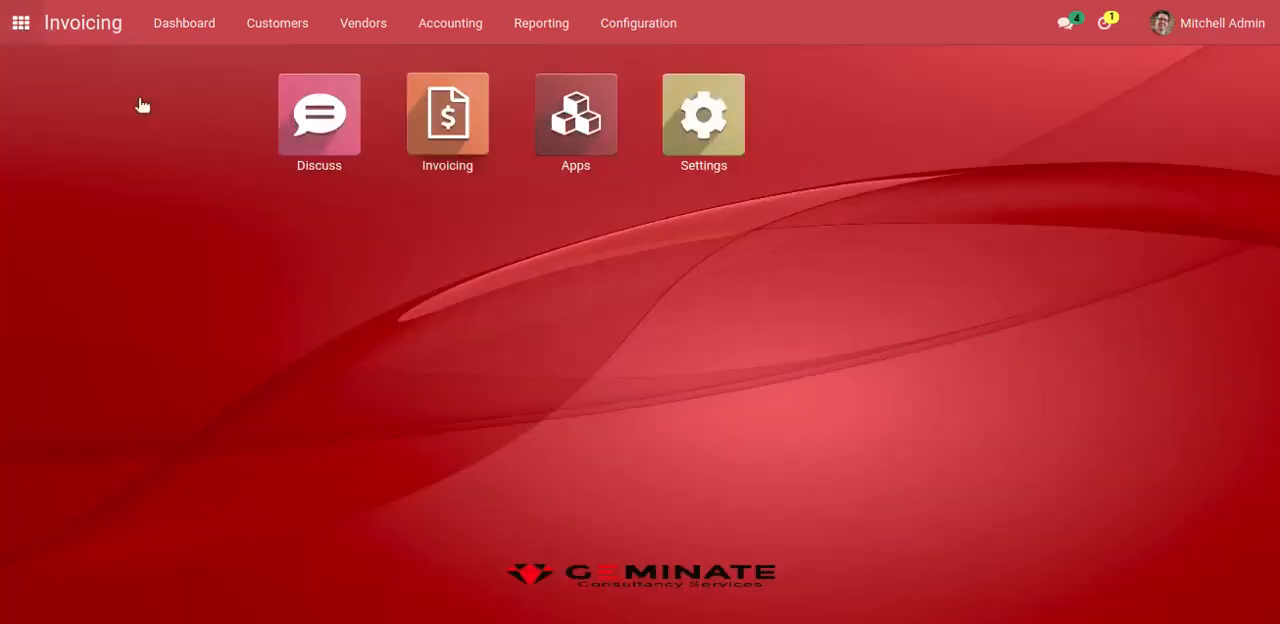